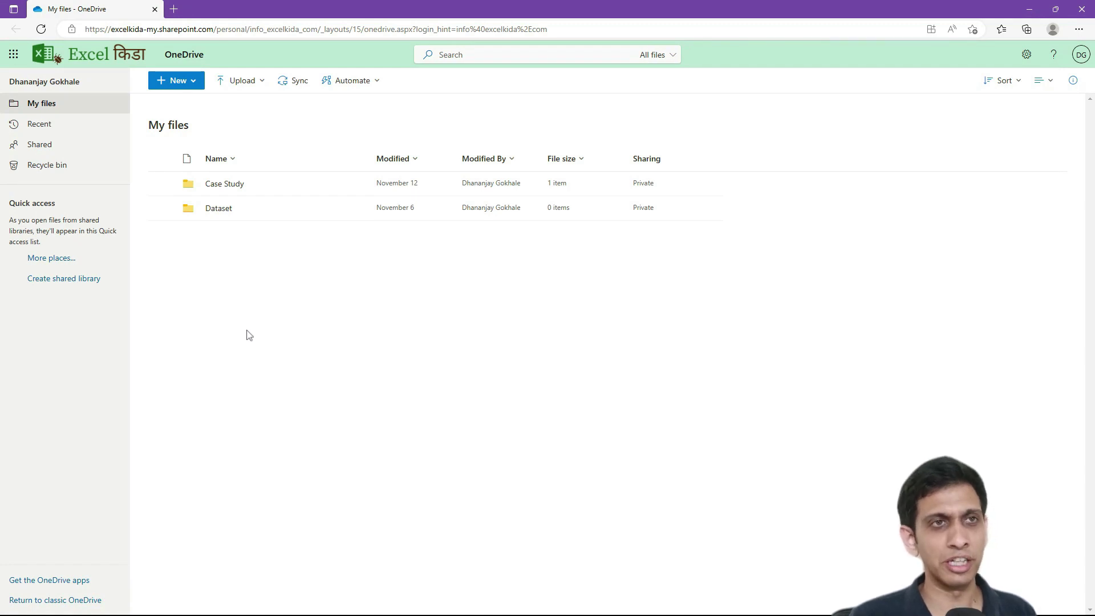
Show the Microsoft 365 app list over OneDrive's My files page
click(14, 55)
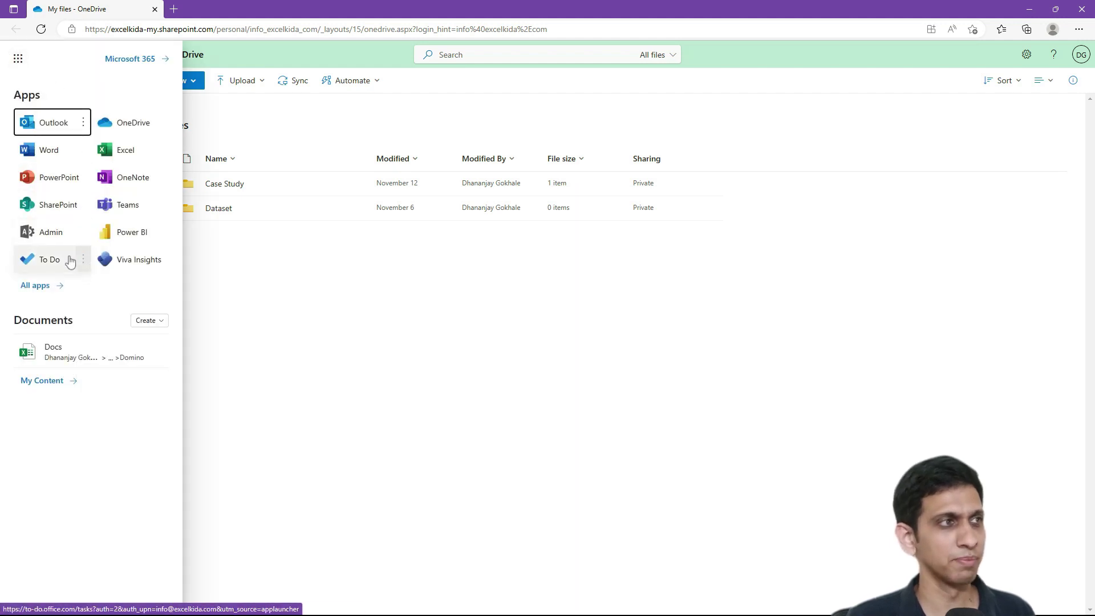
Launch Power BI Service in a new tab from the Microsoft 365 app list
click(131, 237)
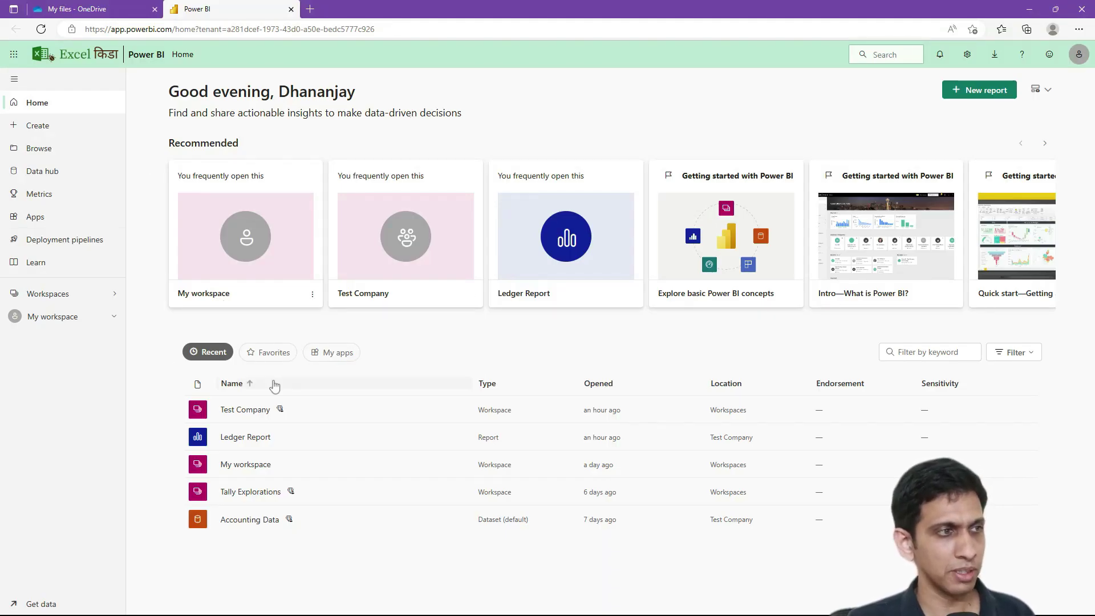
Open Ledger Report from the Test Company workspace and scroll through its Cash ledger table
click(100, 301)
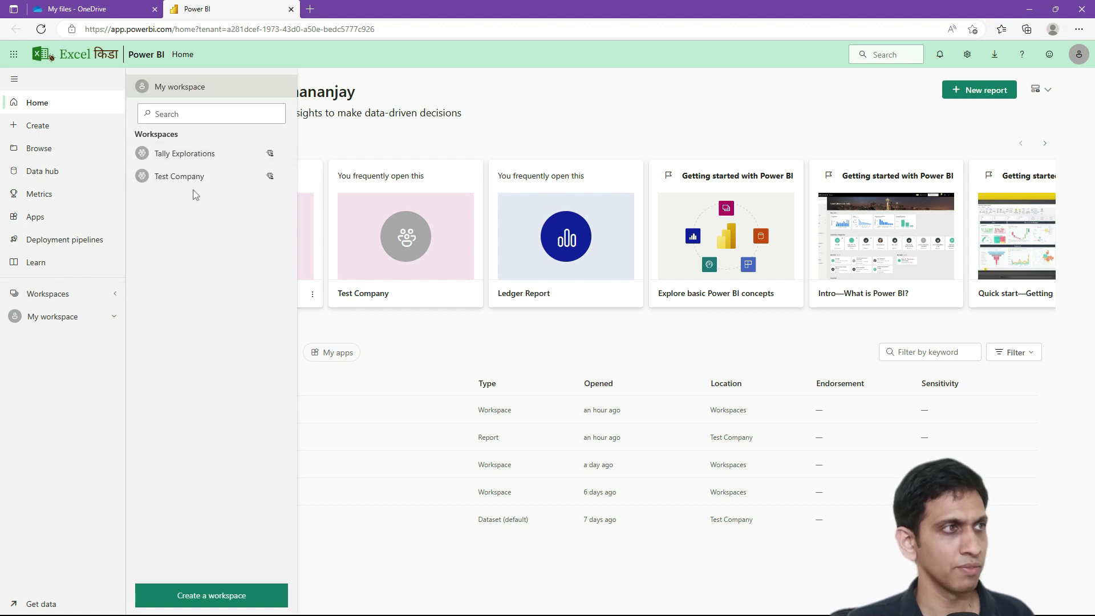
click(179, 176)
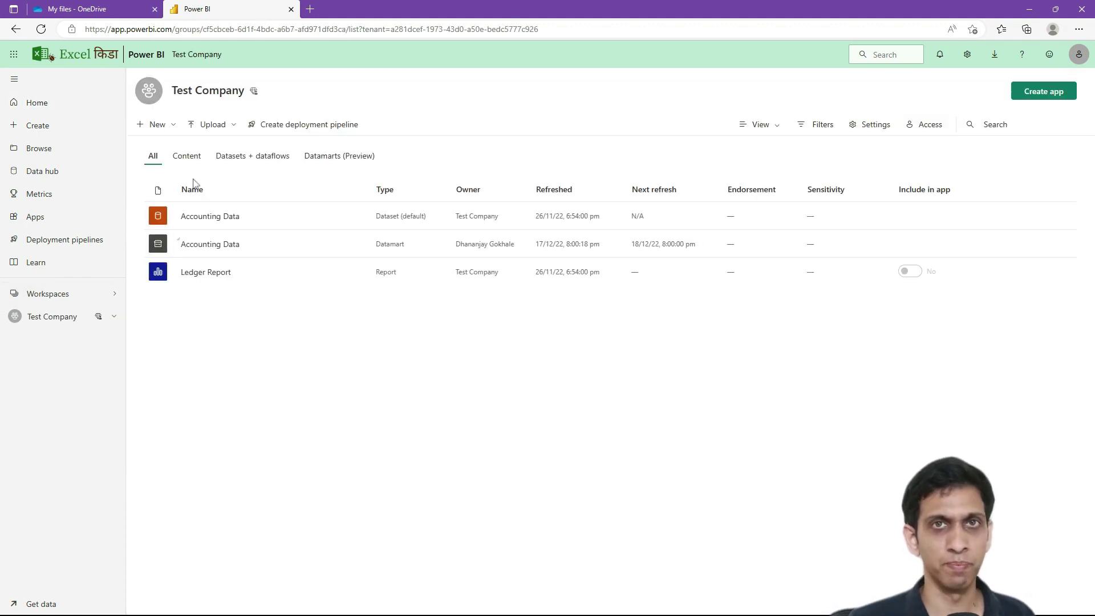
click(206, 274)
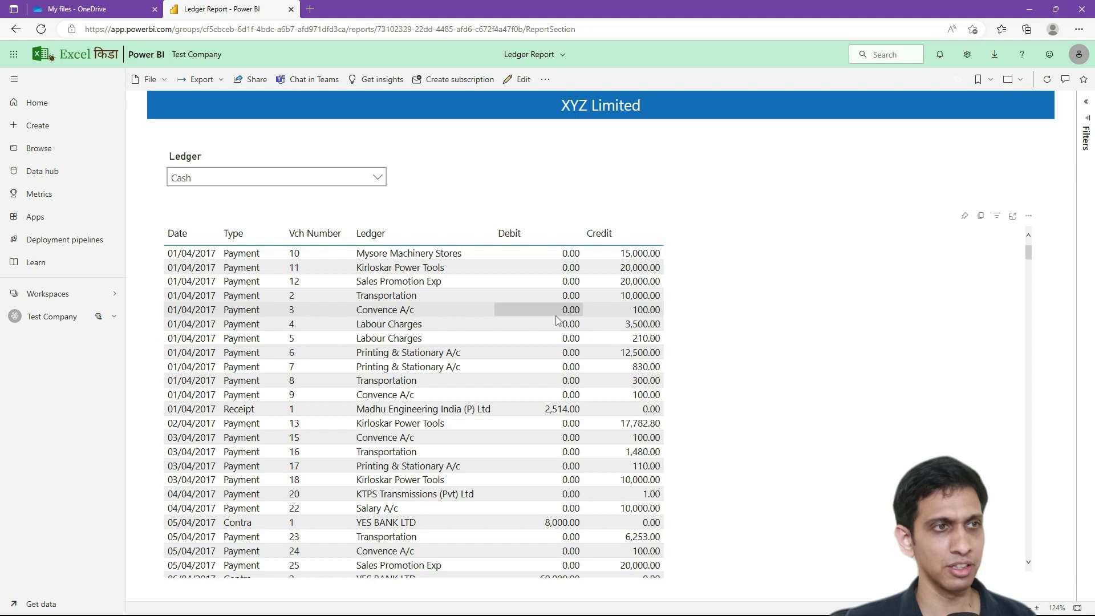
scroll(516, 351, down, 3)
scroll(515, 349, up, 3)
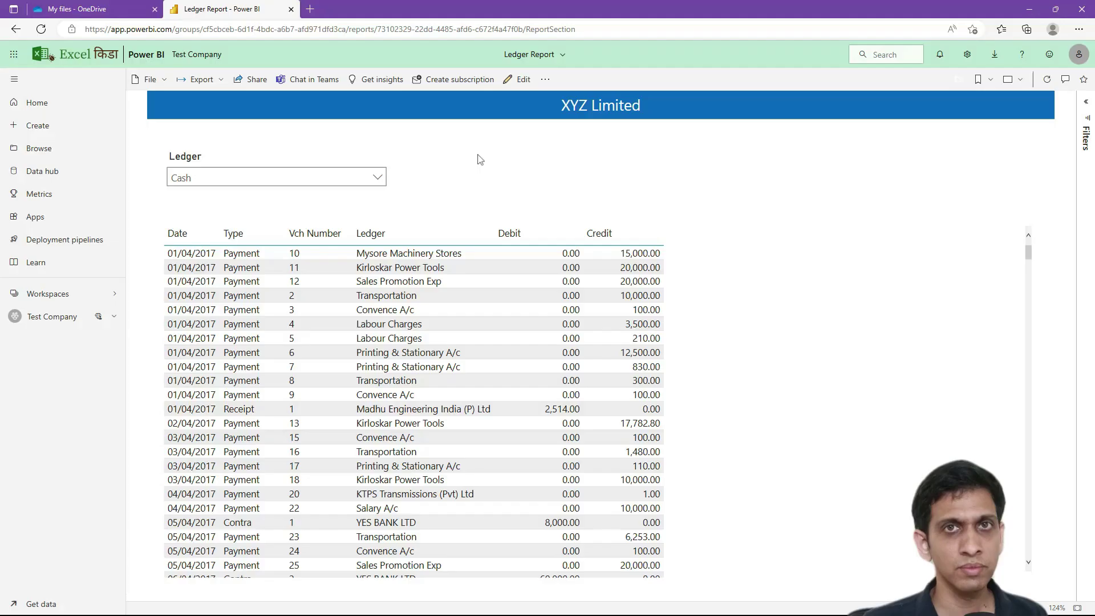
Go back to the Test Company workspace list, keeping Ledger Report open in a separate tab
click(12, 30)
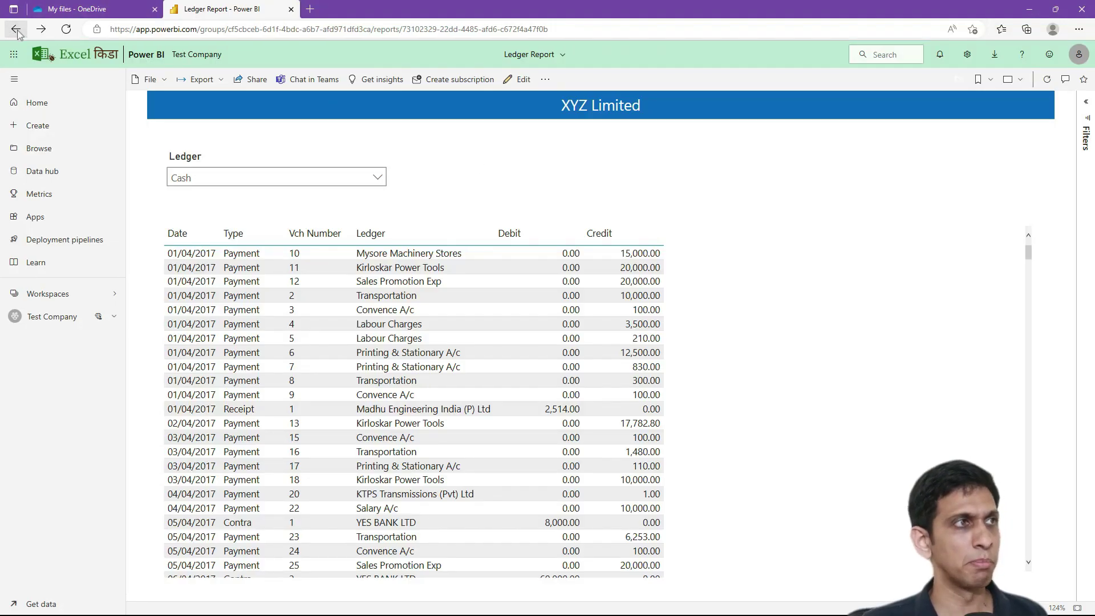
click(16, 31)
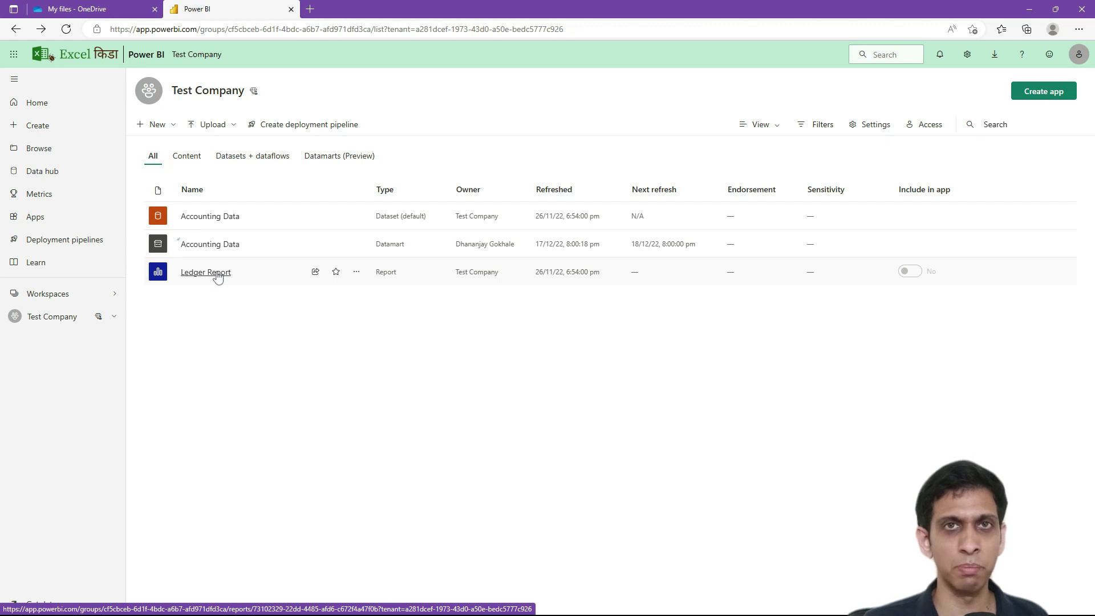
middle_click(217, 274)
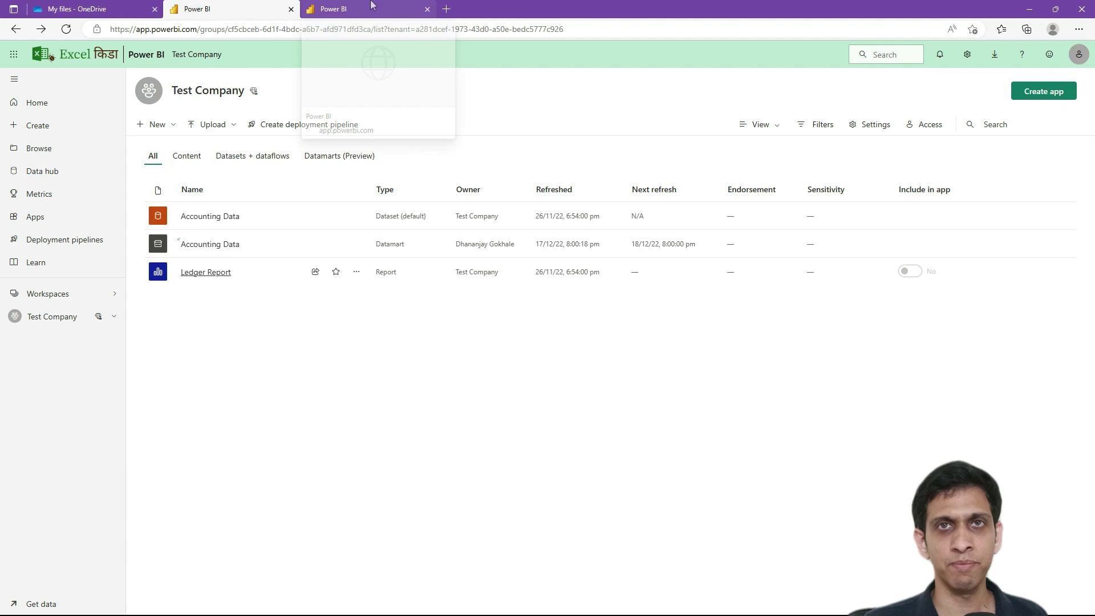
click(318, 10)
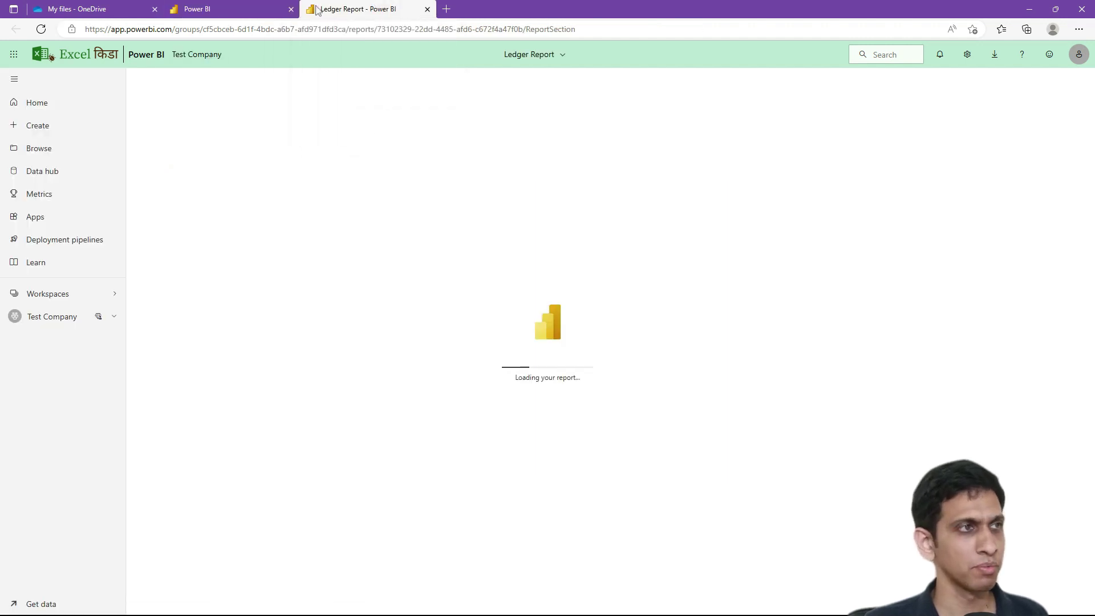
click(249, 10)
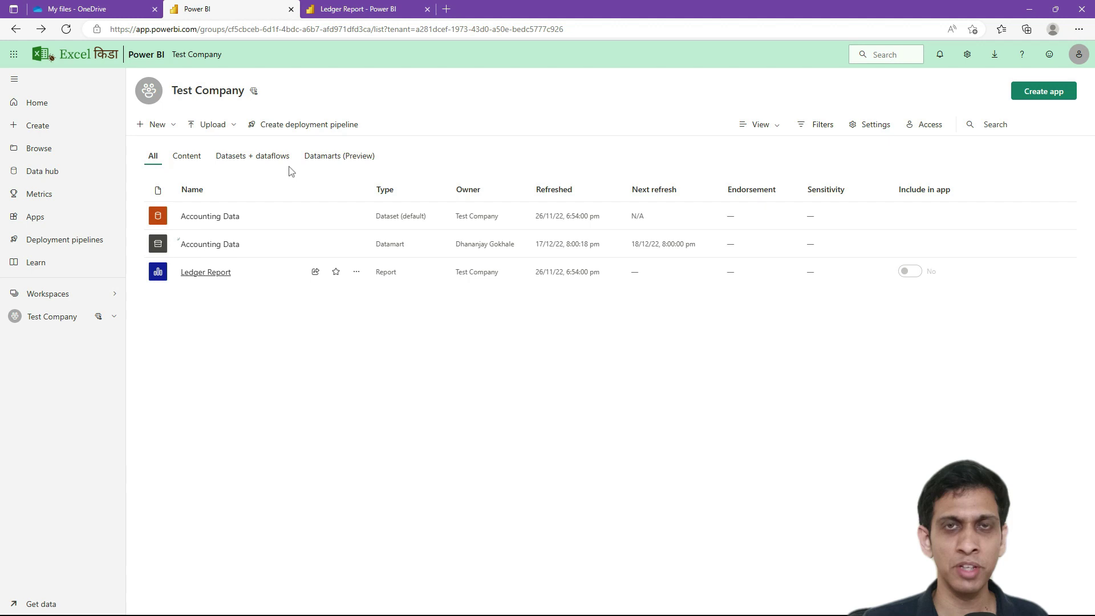
Open the Accounting Data datamart's Model view showing trn_accounting, trn_voucher and mst_ledger relationships
click(207, 245)
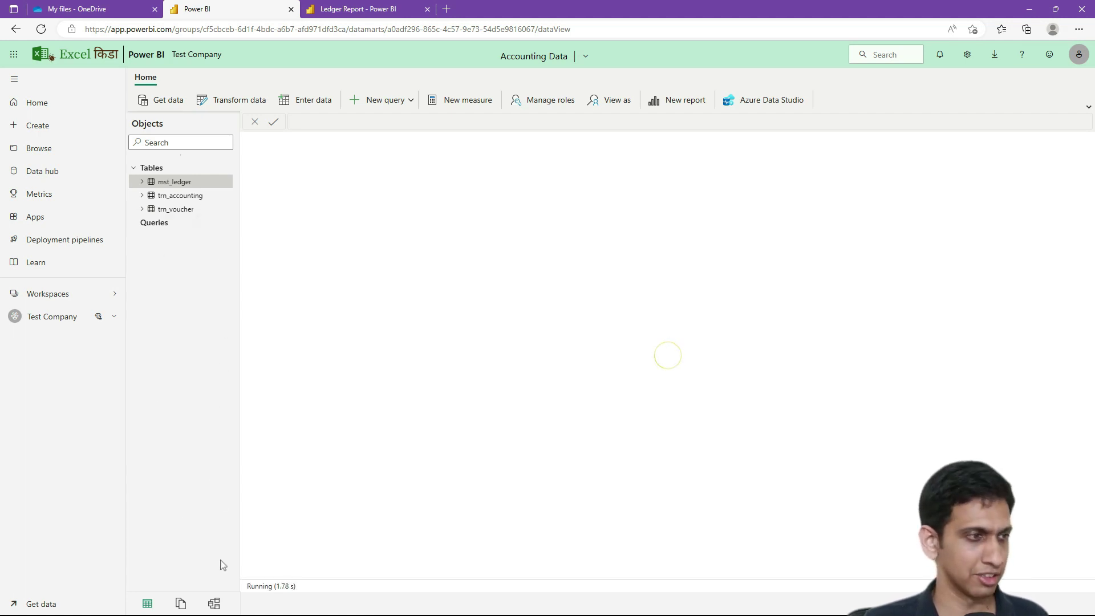
click(214, 604)
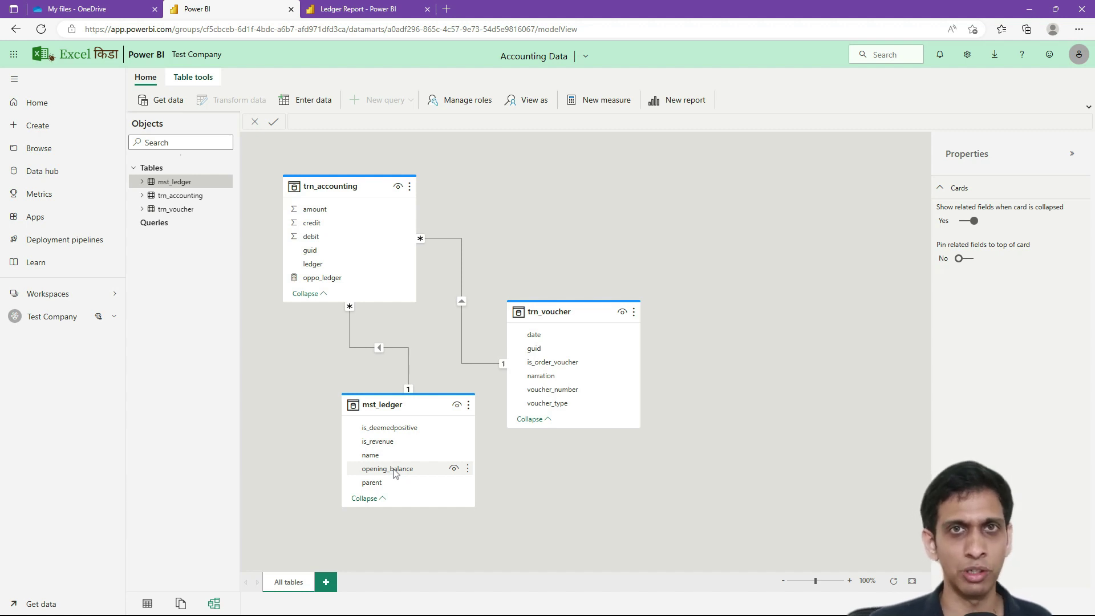
Create the measure _opening_balance = SUM([opening_balance]) in the mst_ledger table
click(407, 407)
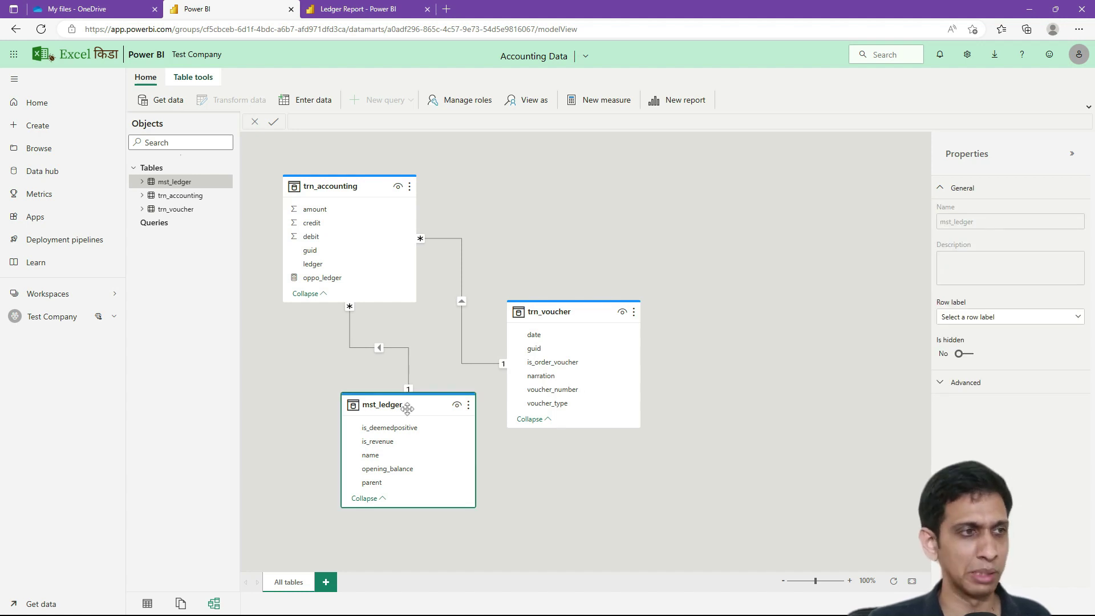
click(467, 406)
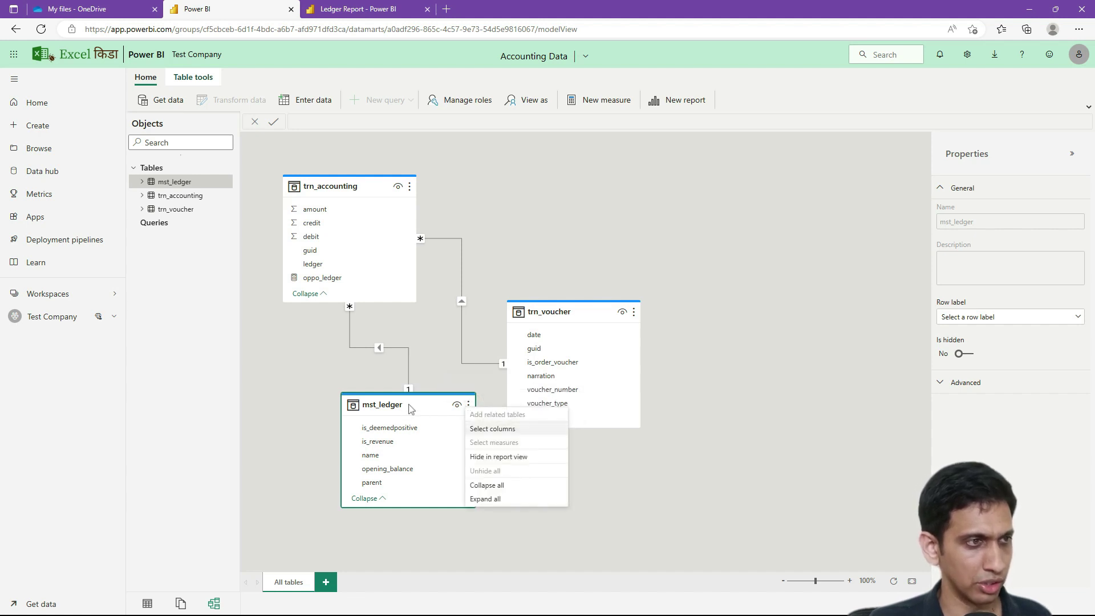
key(Escape)
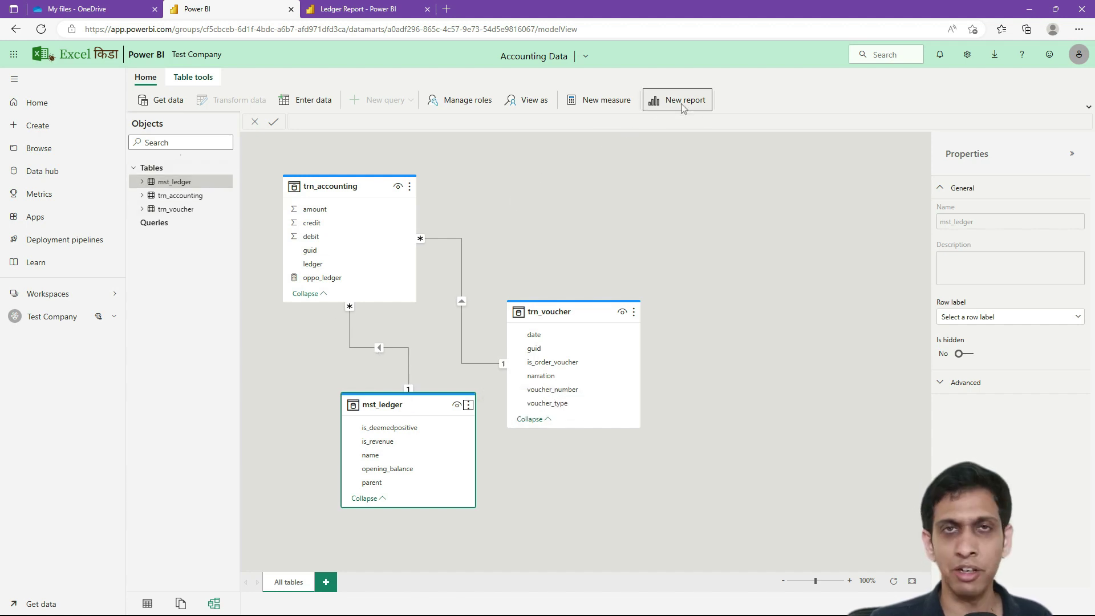
click(590, 105)
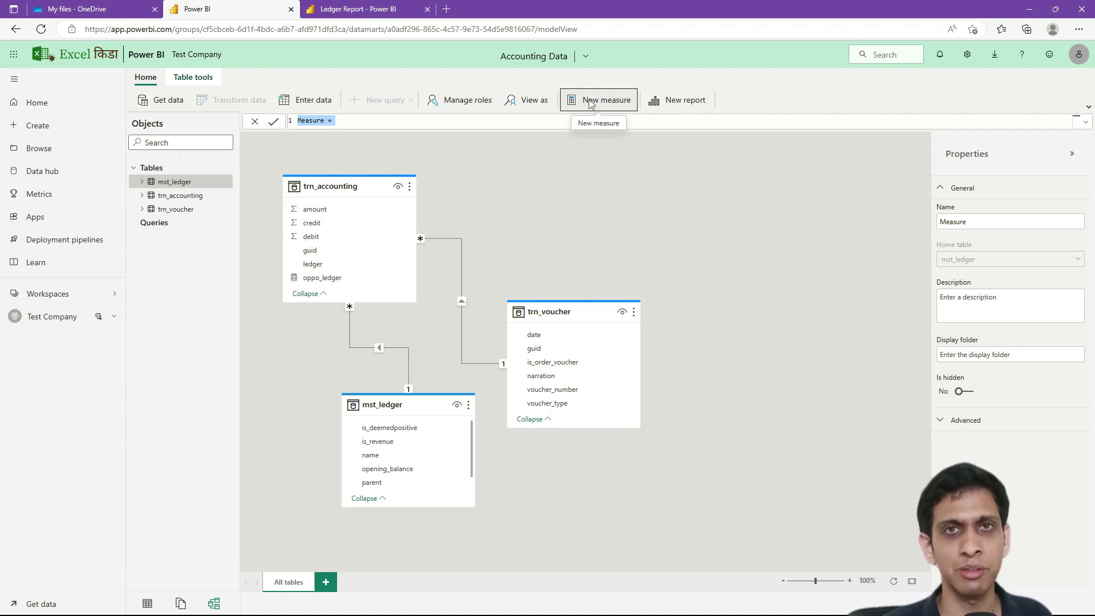
key(BackSpace)
text(_)
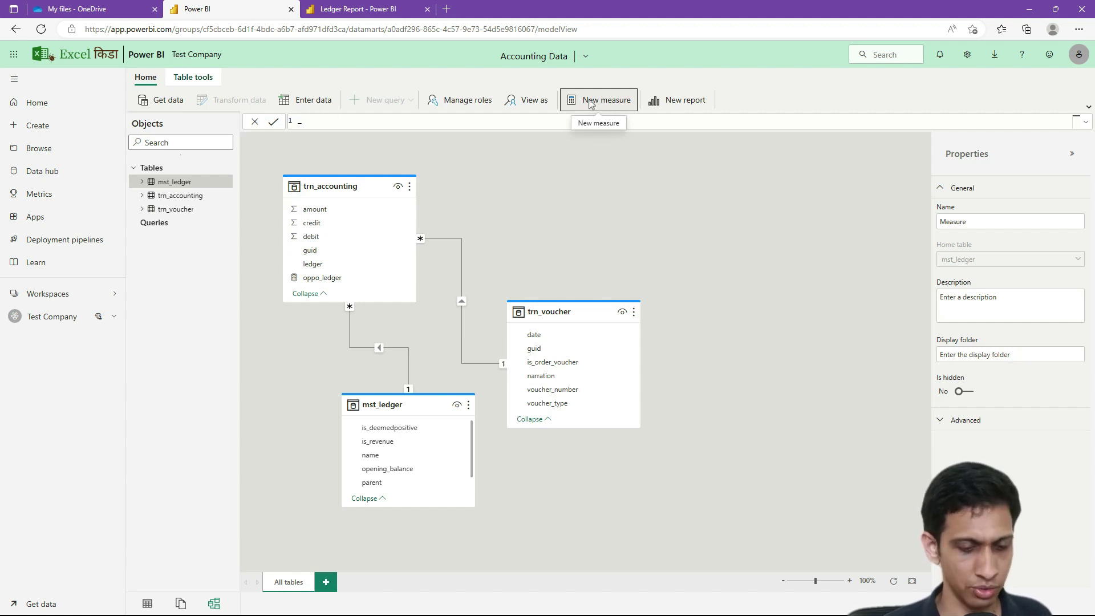
text(opening_)
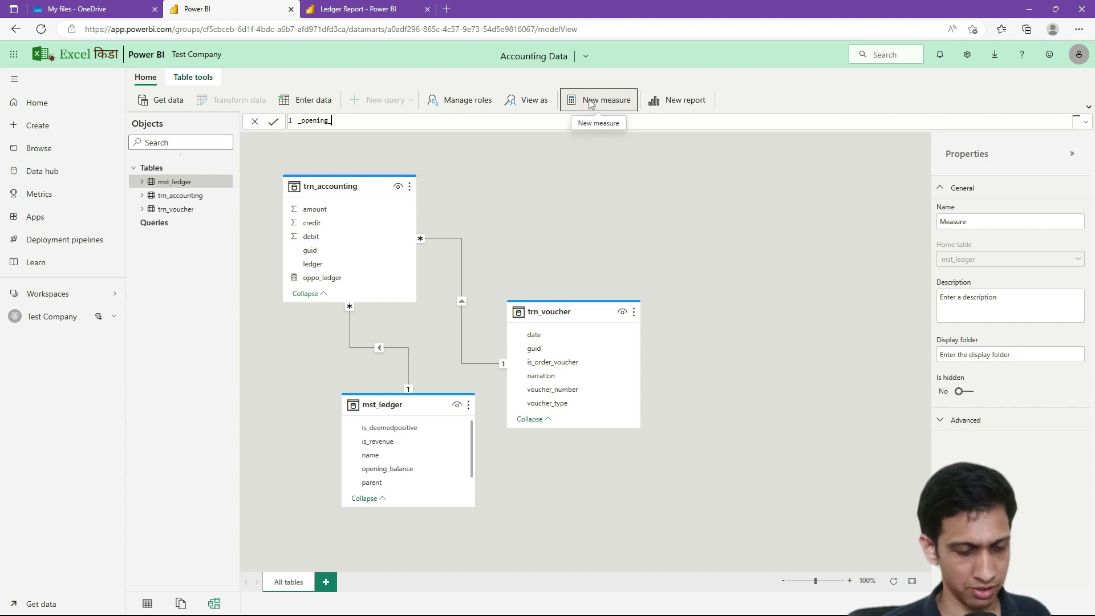
text(balance)
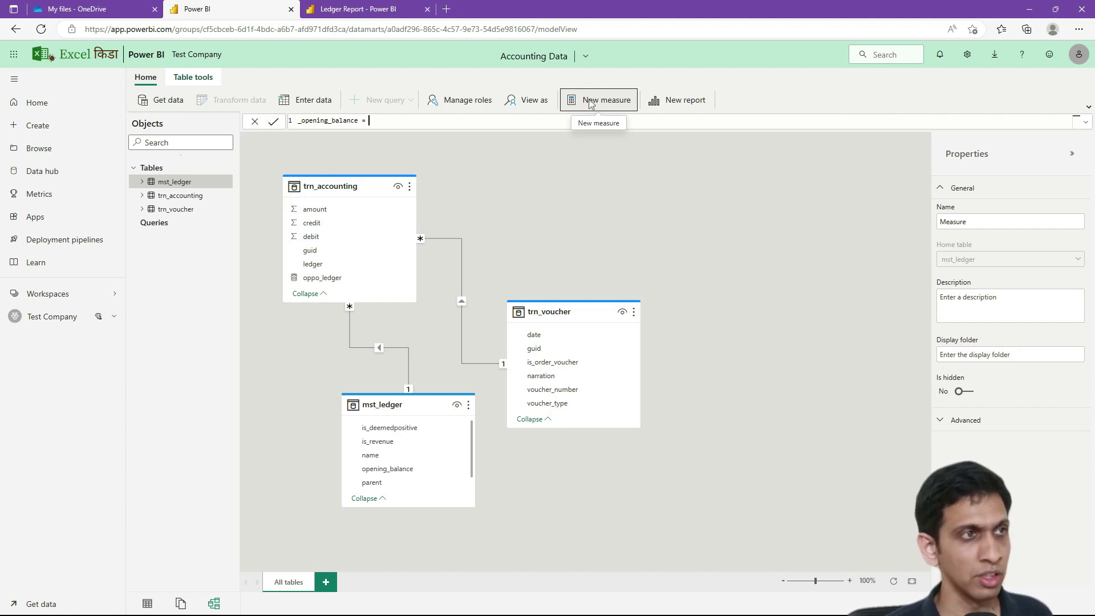
text( = SUM()
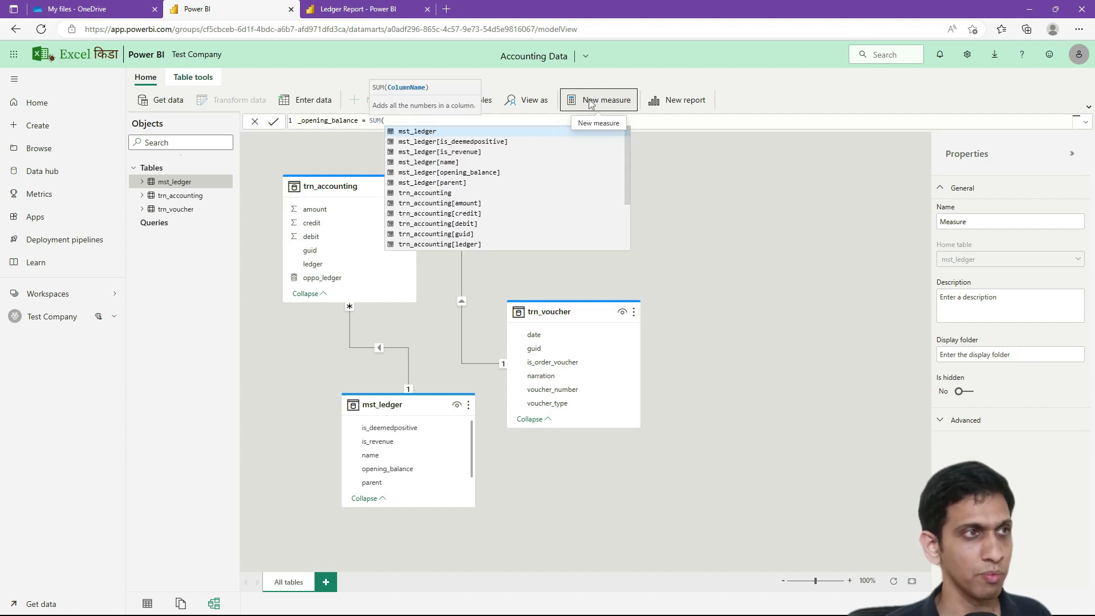
text([op)
key(Tab)
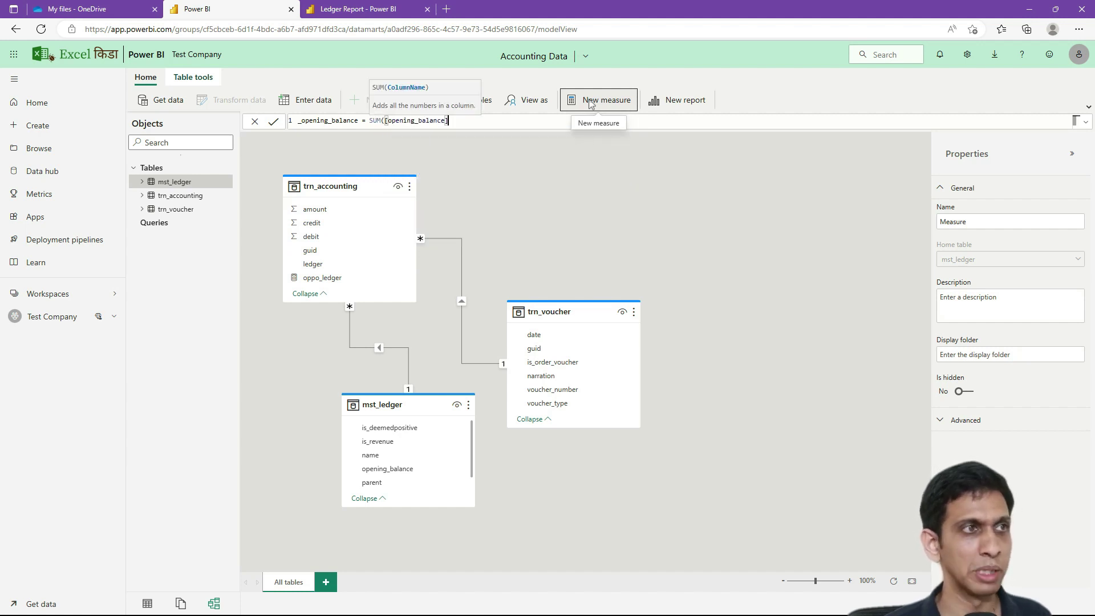
text())
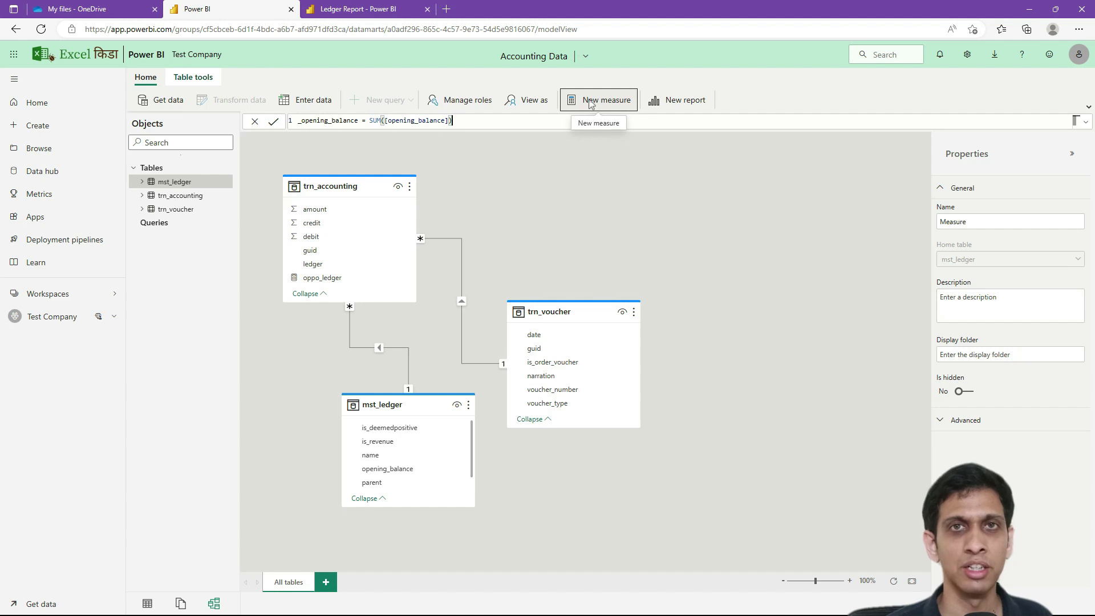
key(Return)
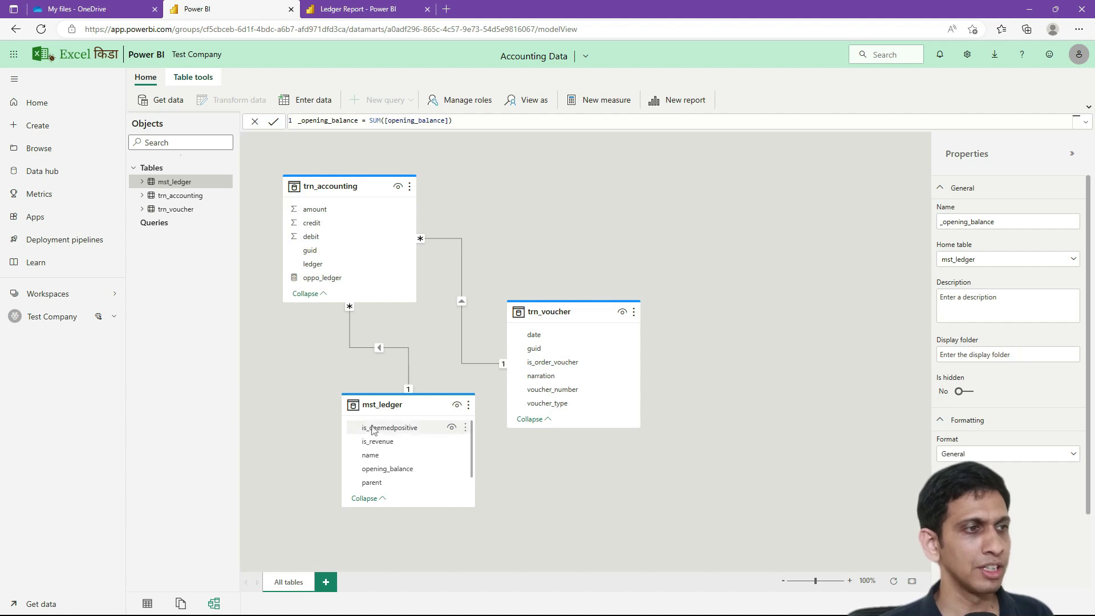
click(391, 406)
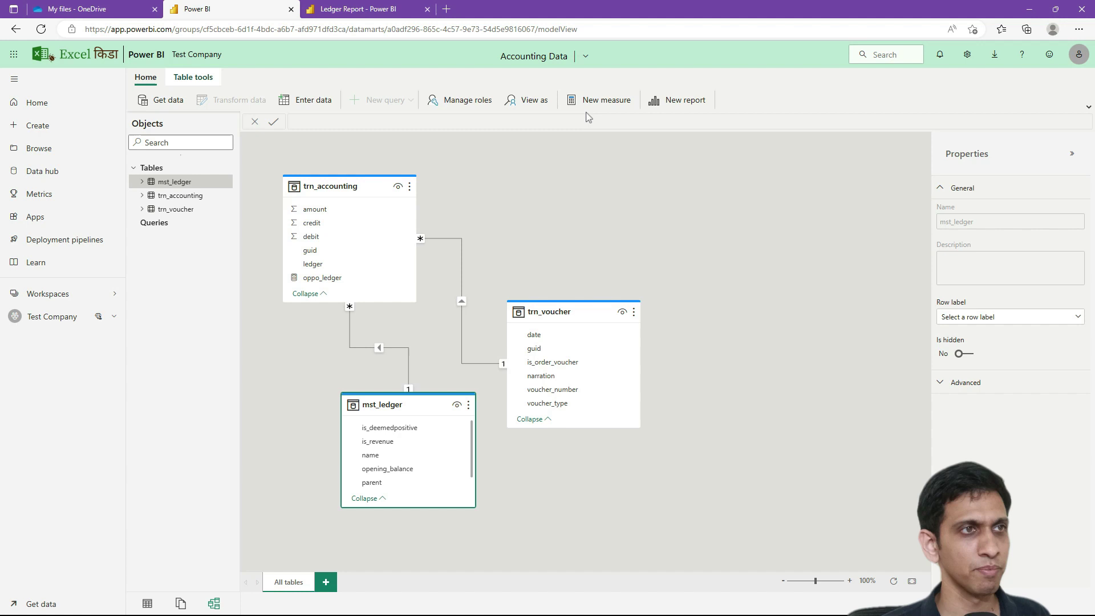
scroll(394, 451, down, 1)
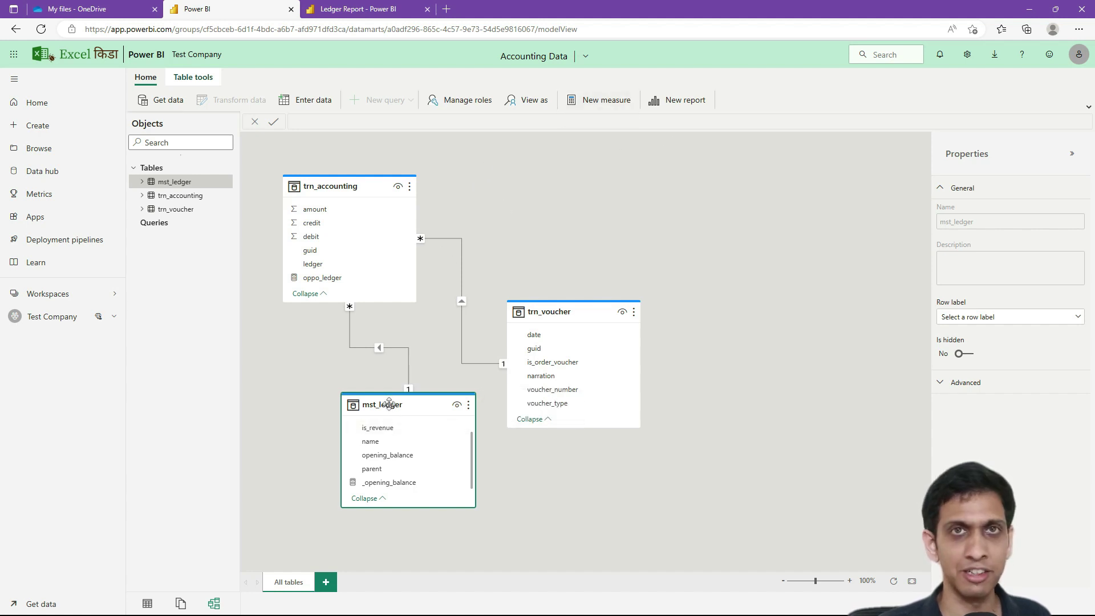
Add the measure _closing_balance = [_opening_balance] + SUM(trn_accounting[amount]) to mst_ledger
click(601, 107)
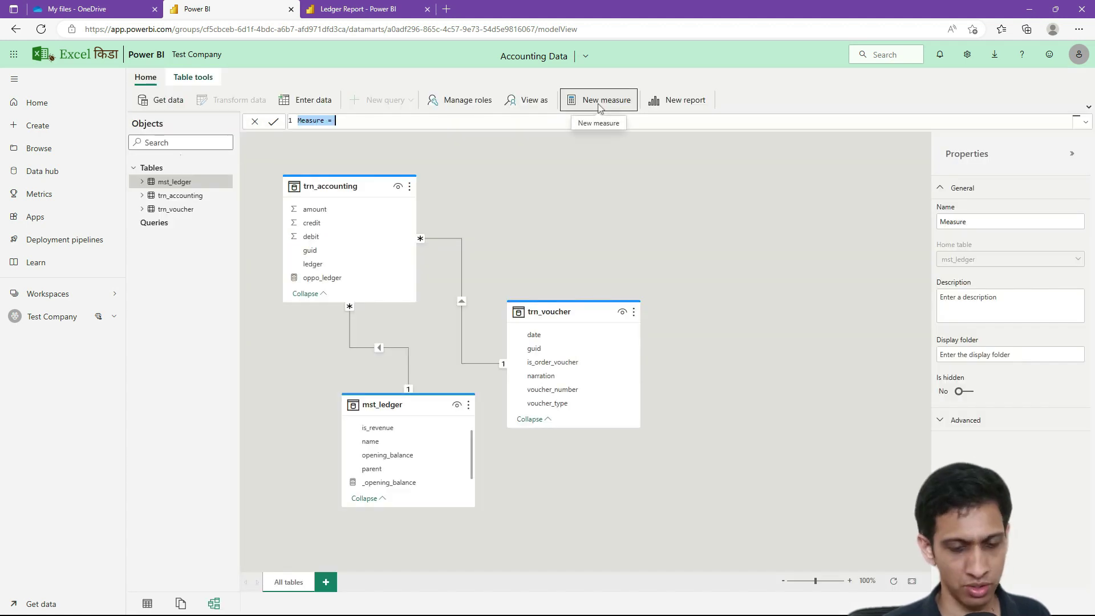
text(_closin)
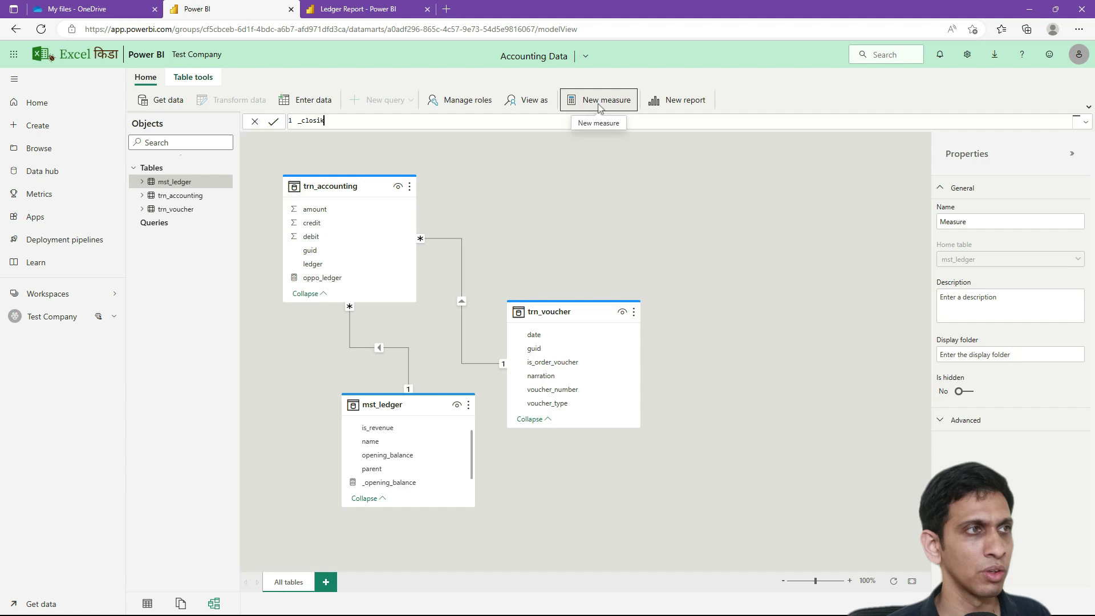
text(g_balanc)
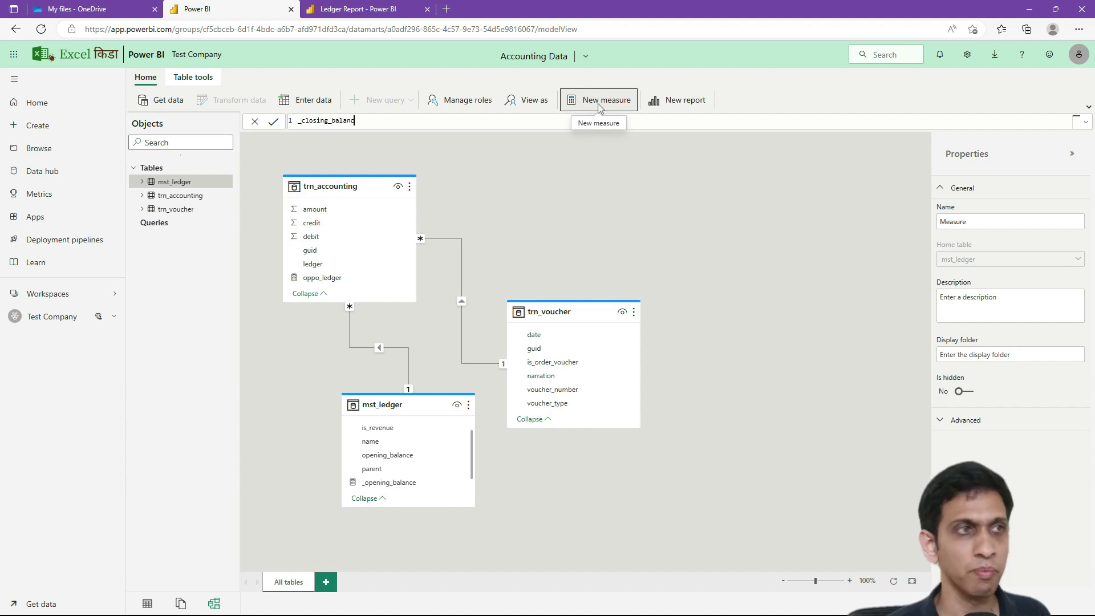
text(e =)
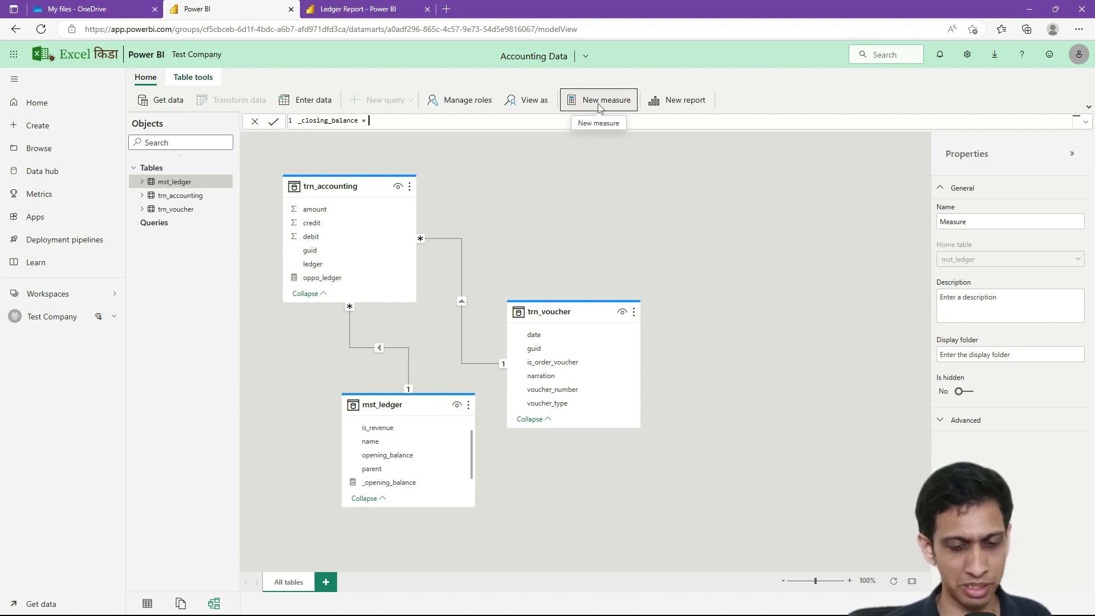
text(_)
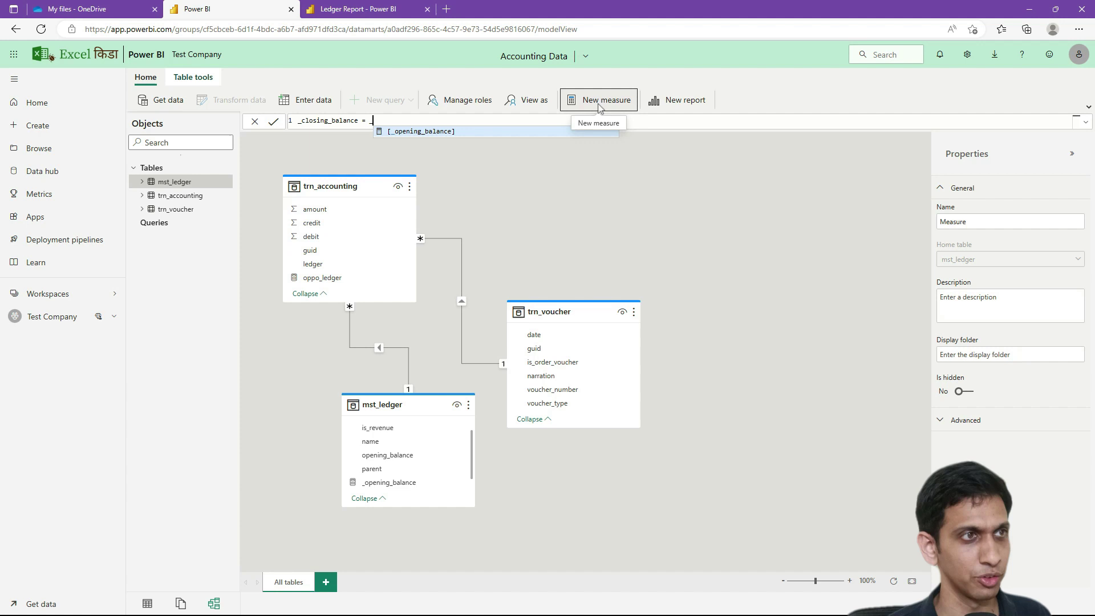
click(417, 132)
text(+)
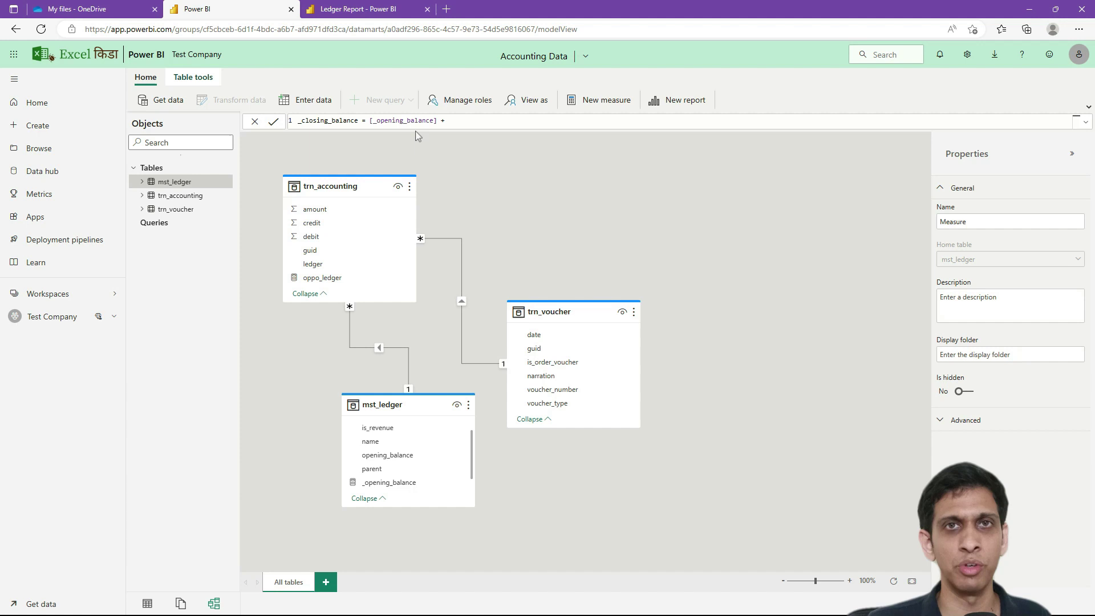
text(SU)
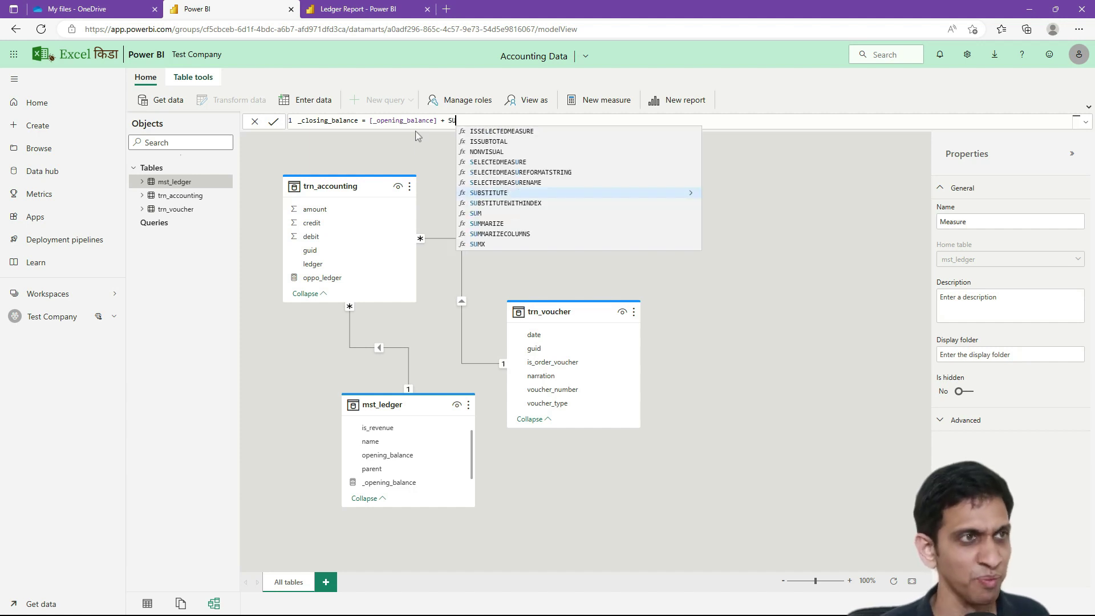
text(M()
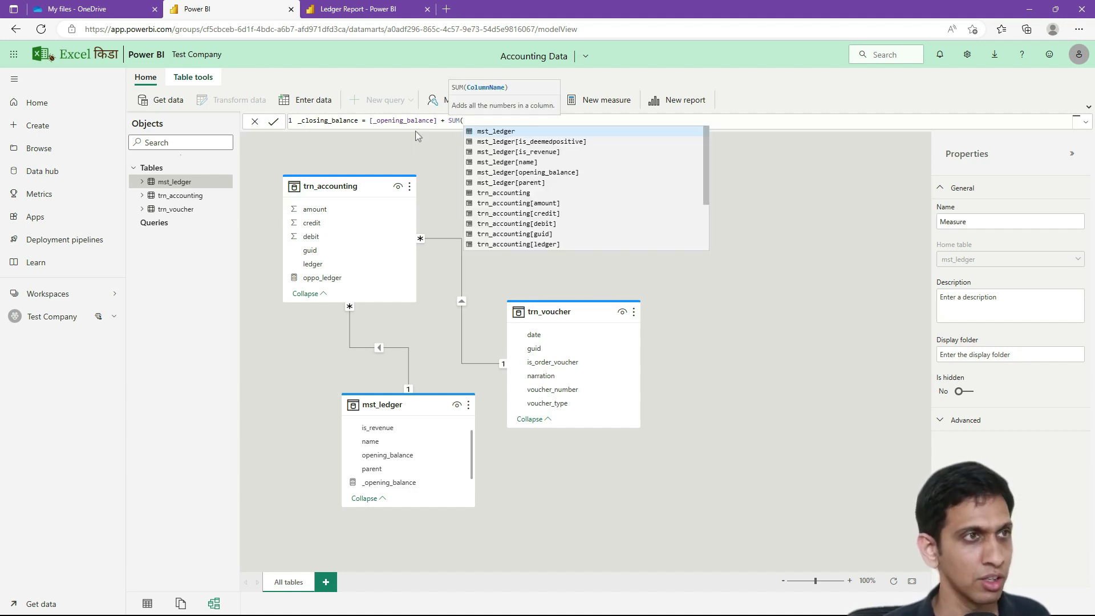
text(t)
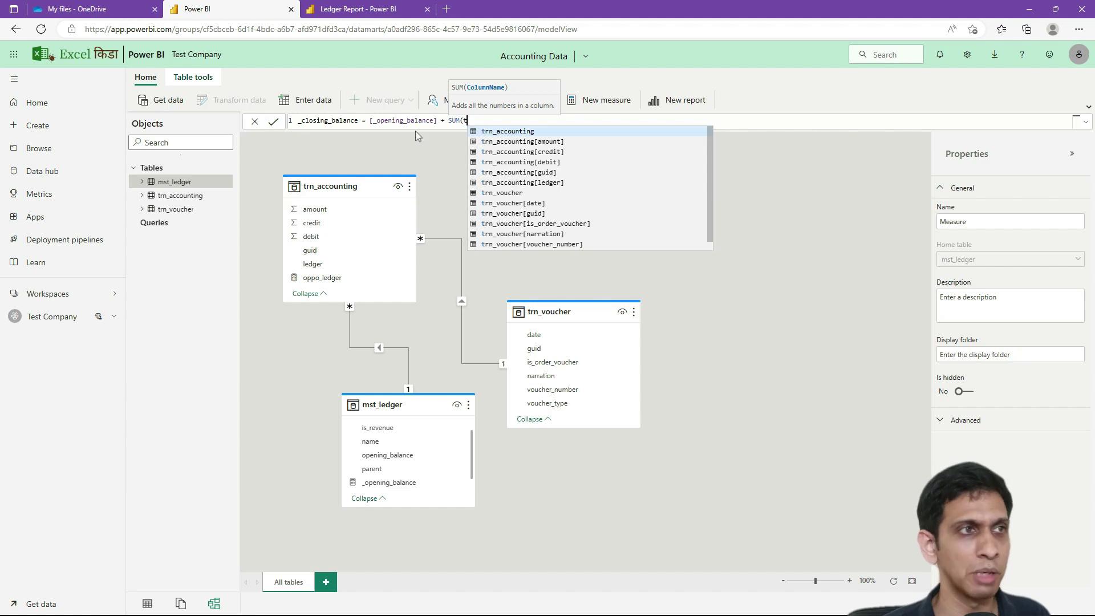
text(rn_ac)
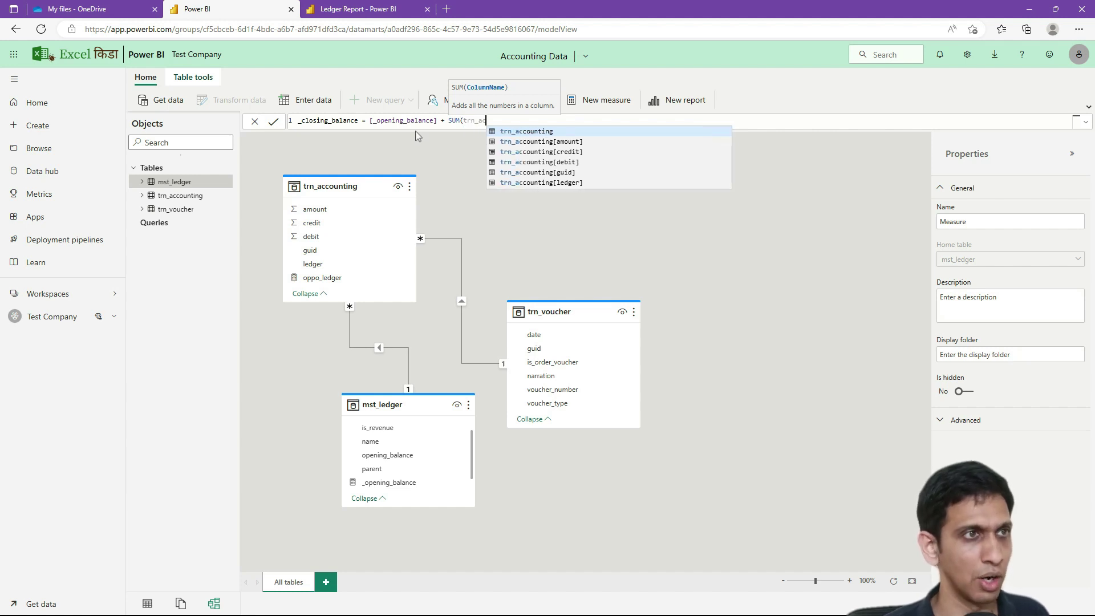
key(Down)
key(Down)
key(Up)
key(Tab)
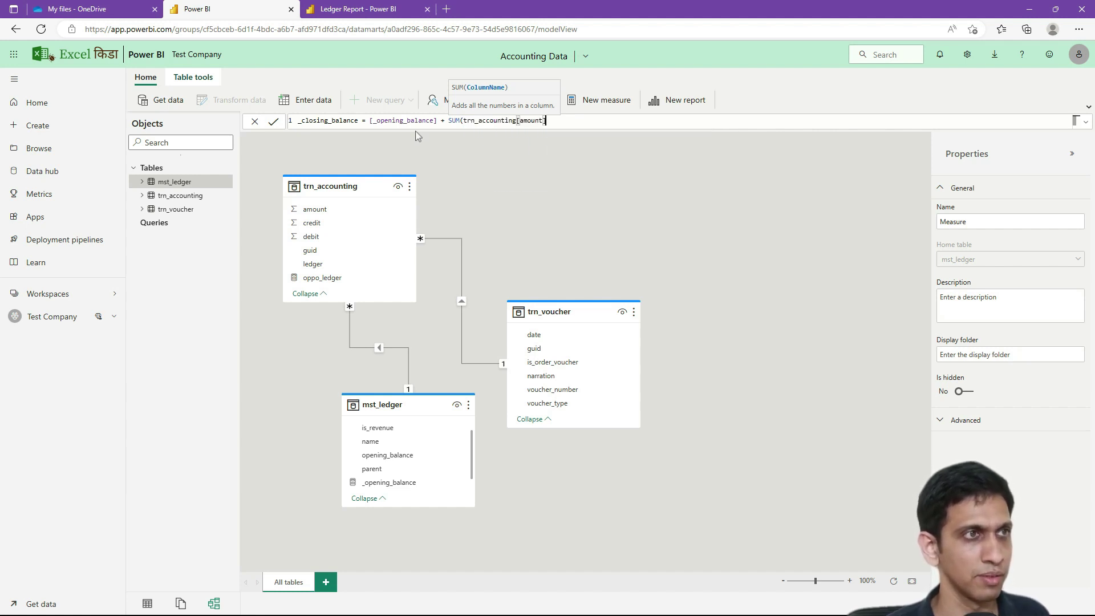
text())
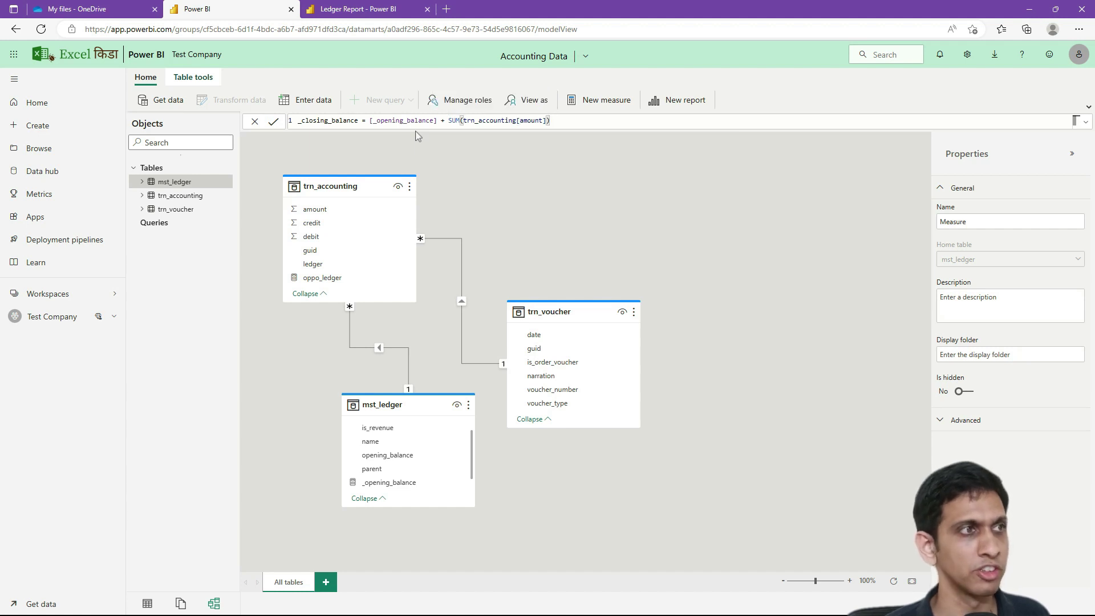
key(Return)
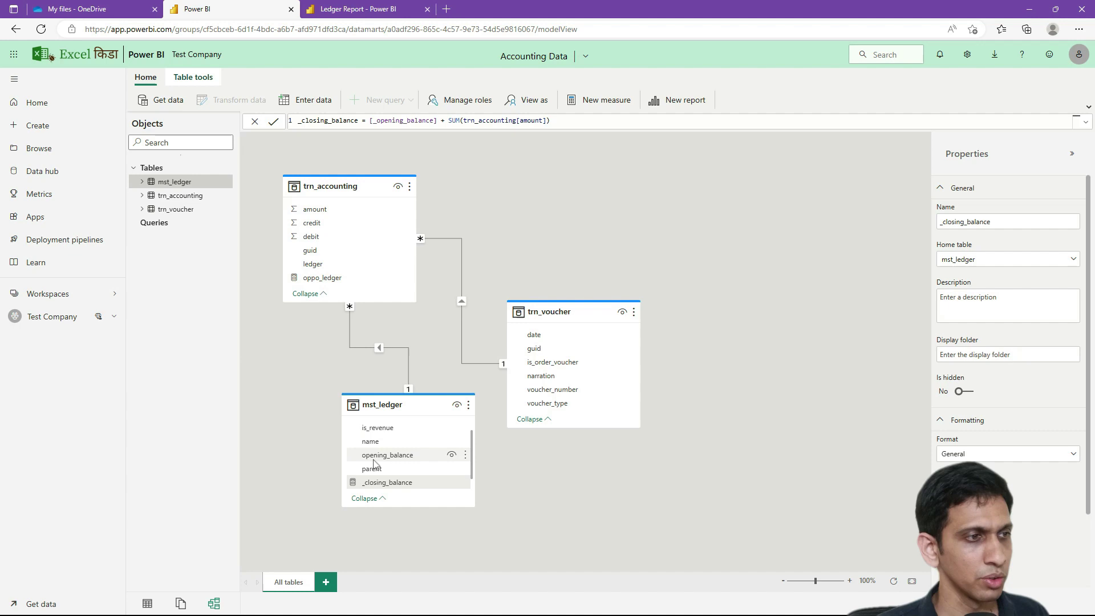
scroll(383, 473, down, 1)
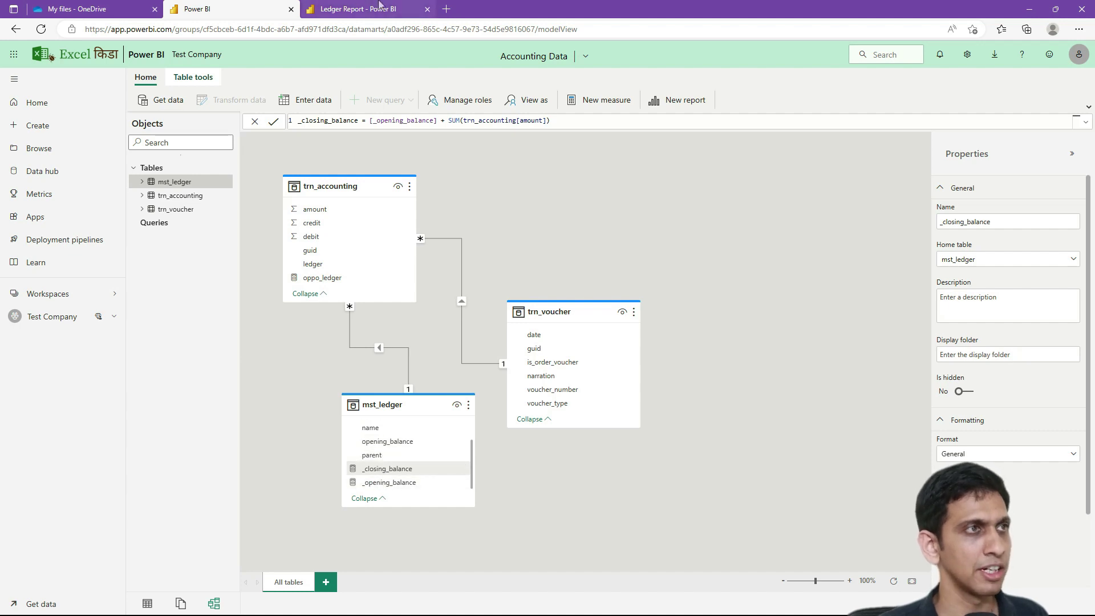
Edit the Ledger Report and refresh so mst_ledger lists _opening_balance and _closing_balance
click(362, 9)
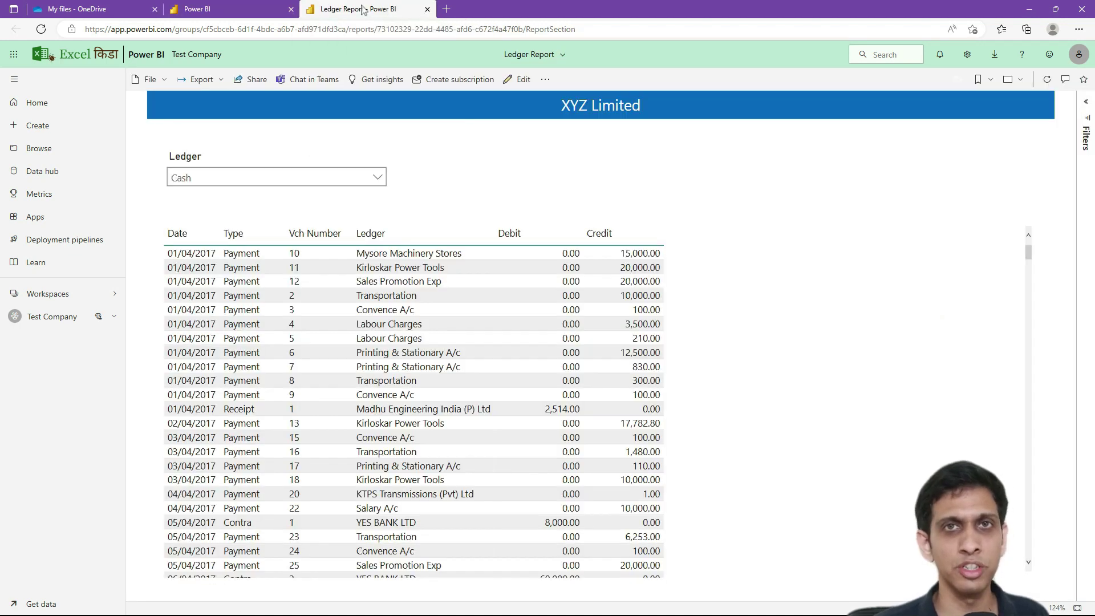
click(1085, 102)
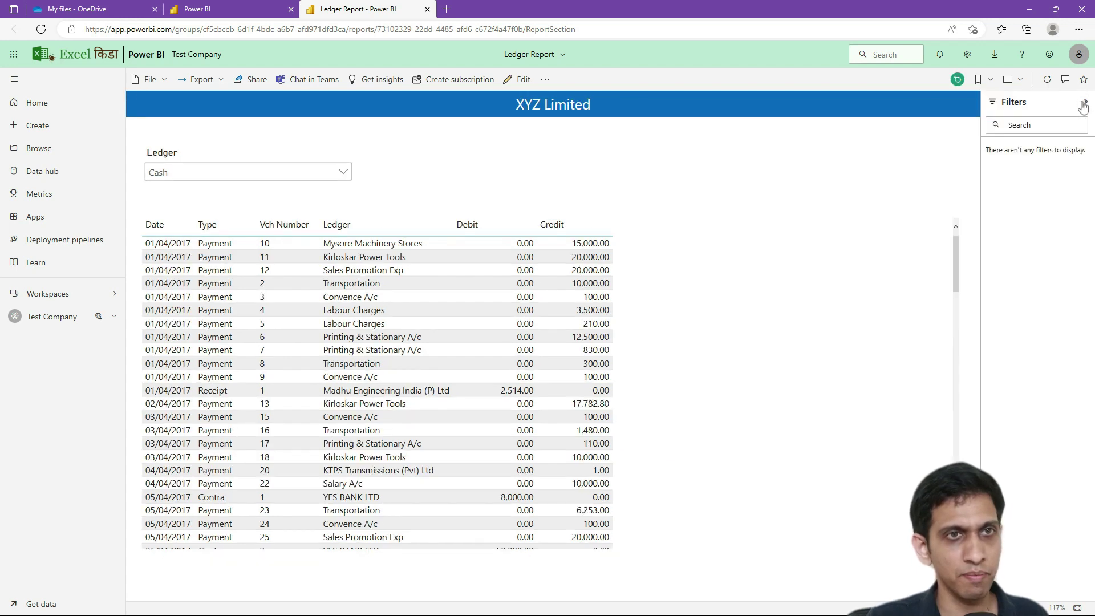
click(1083, 105)
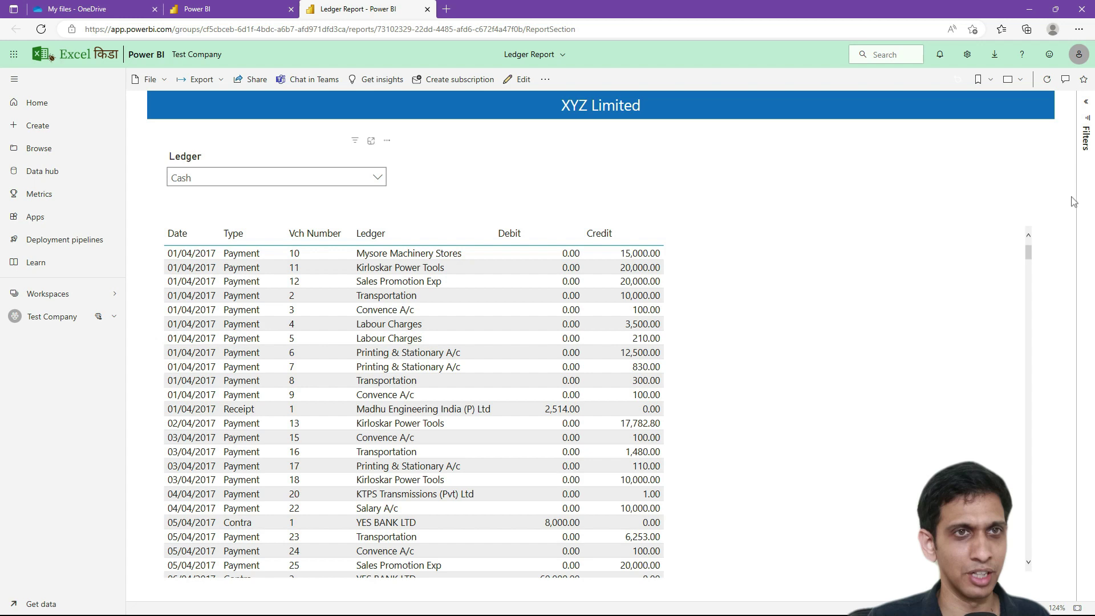
click(521, 79)
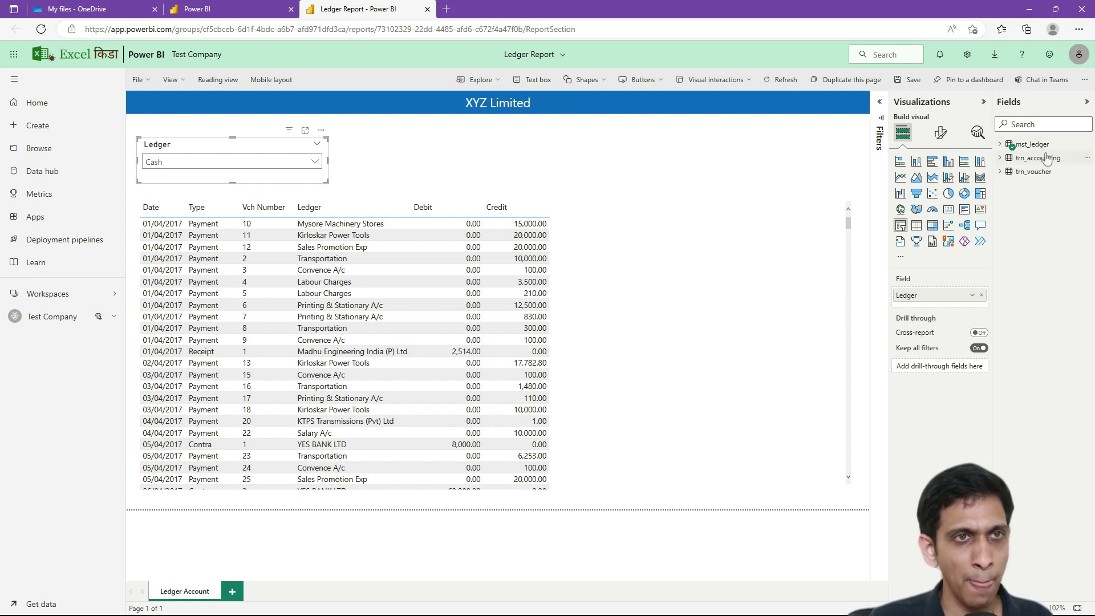
click(1000, 145)
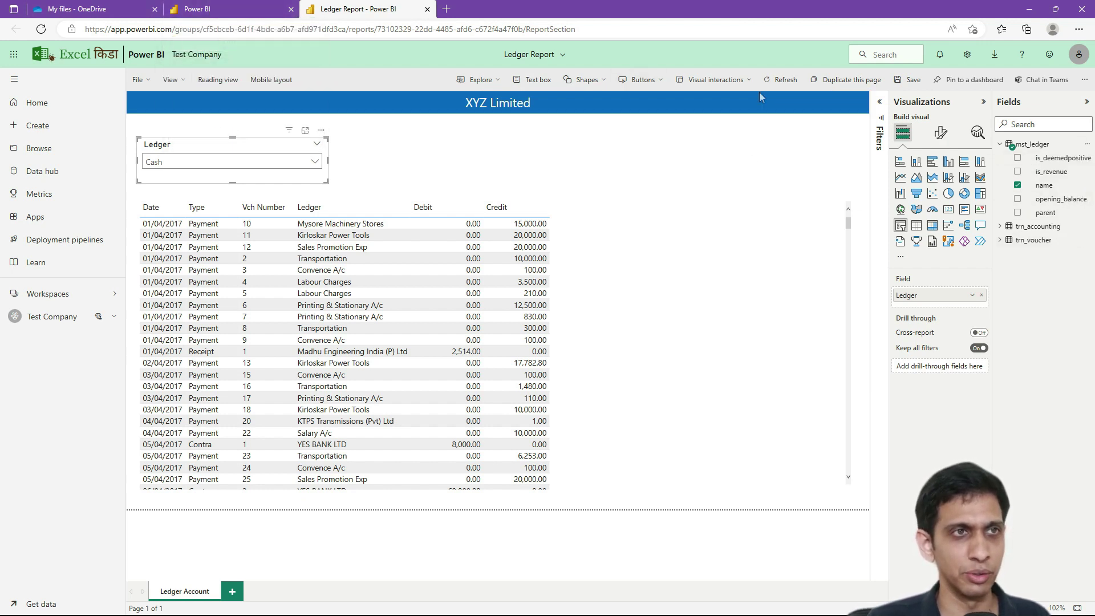
click(776, 84)
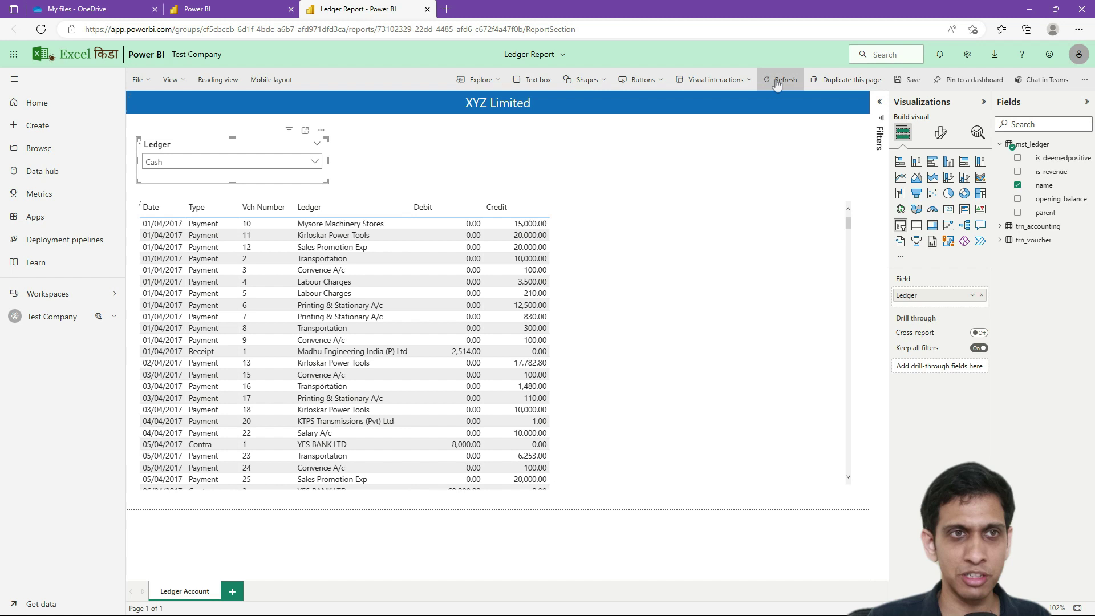
click(777, 83)
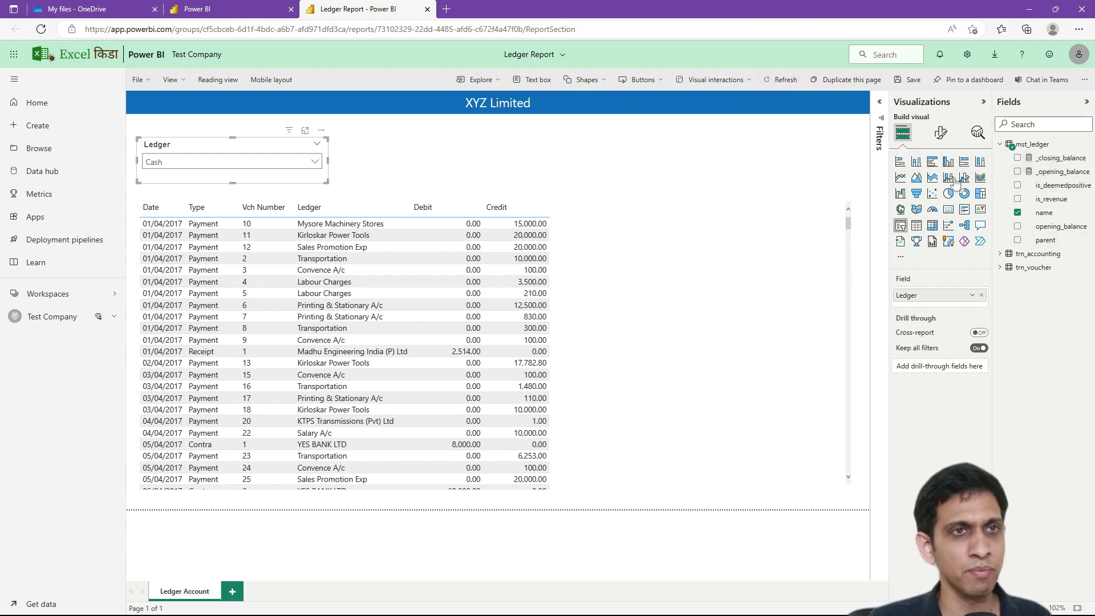
Place an empty card visual beside the Ledger slicer and size it to fit
click(422, 164)
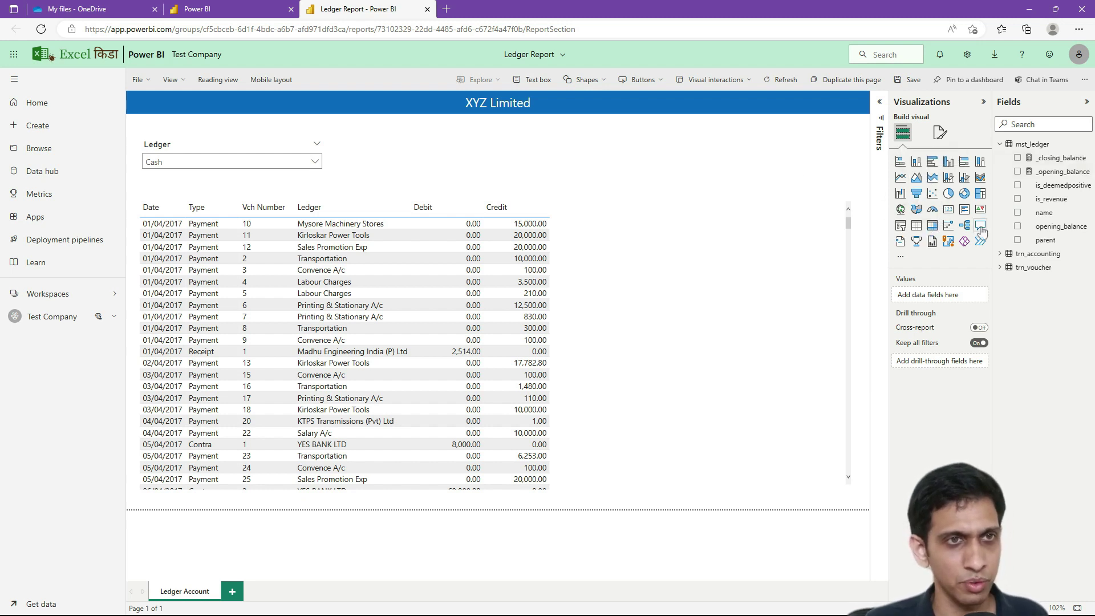
click(949, 211)
drag(276, 231, 472, 215)
drag(467, 292, 435, 164)
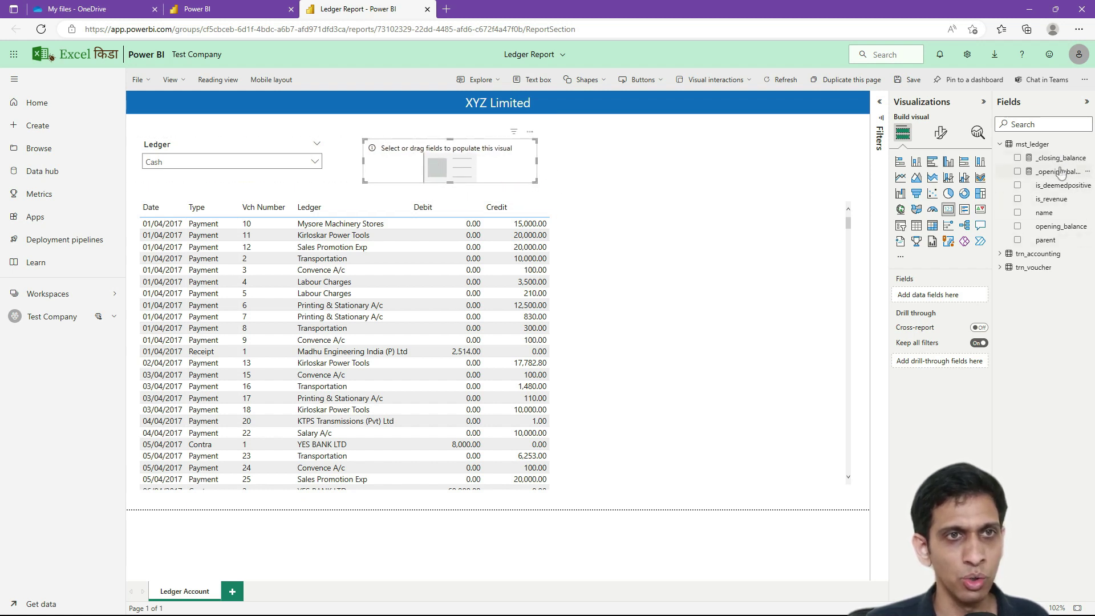
Show _opening_balance on the card, reading -413.31K, and enlarge it so the label fits
drag(1060, 173, 468, 165)
drag(537, 160, 558, 160)
mouse_move(461, 183)
mouse_down()
mouse_move(466, 209)
mouse_move(466, 193)
mouse_up()
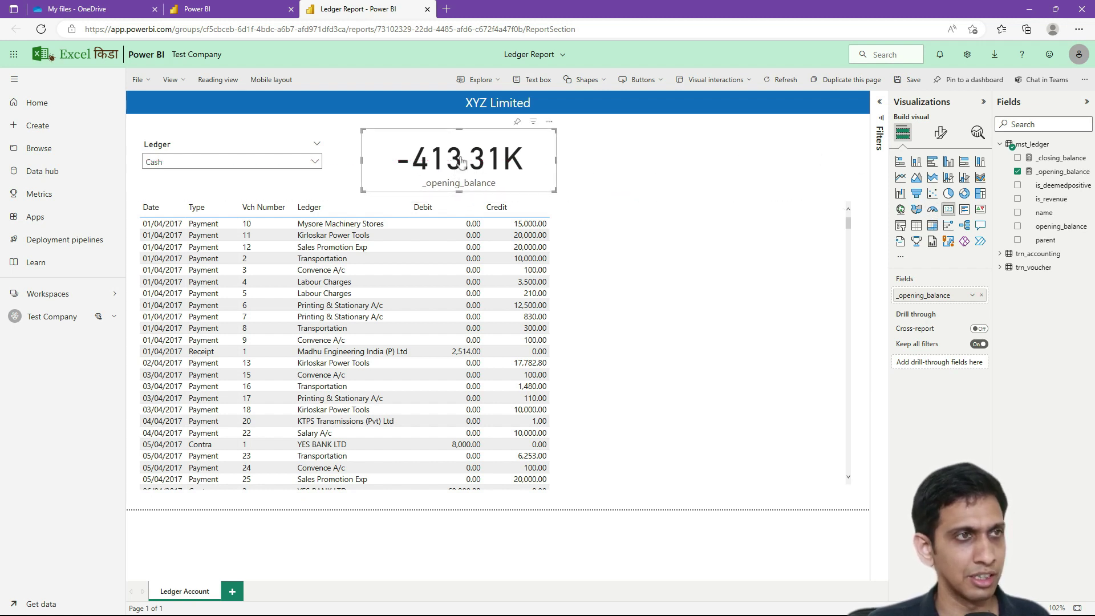
click(939, 135)
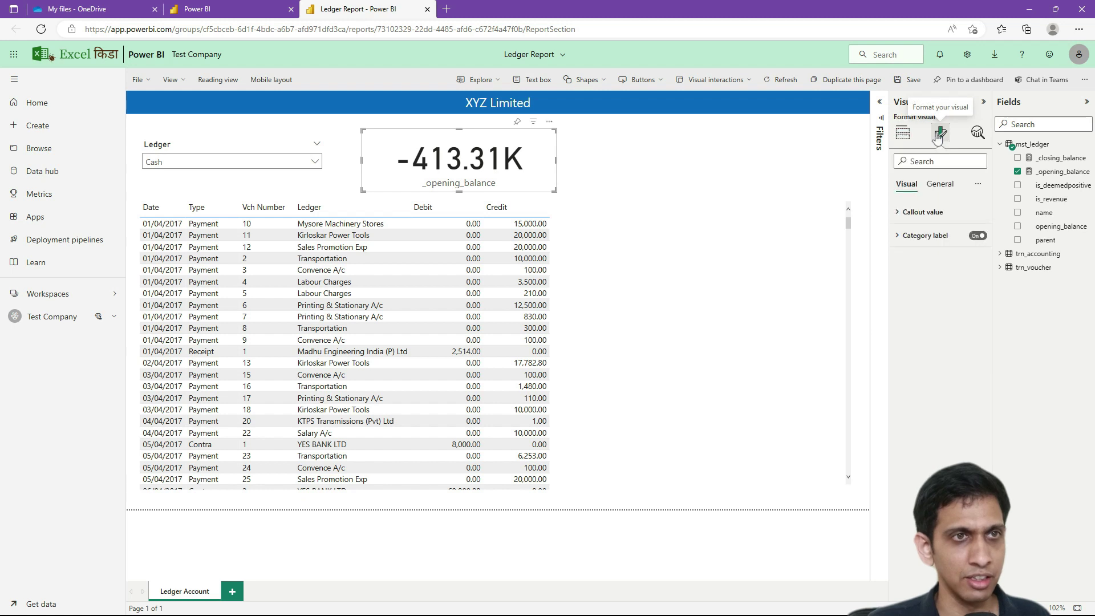
Set the card's callout display units to None so it reads -413,305.34, then switch to TallyPrime
click(895, 215)
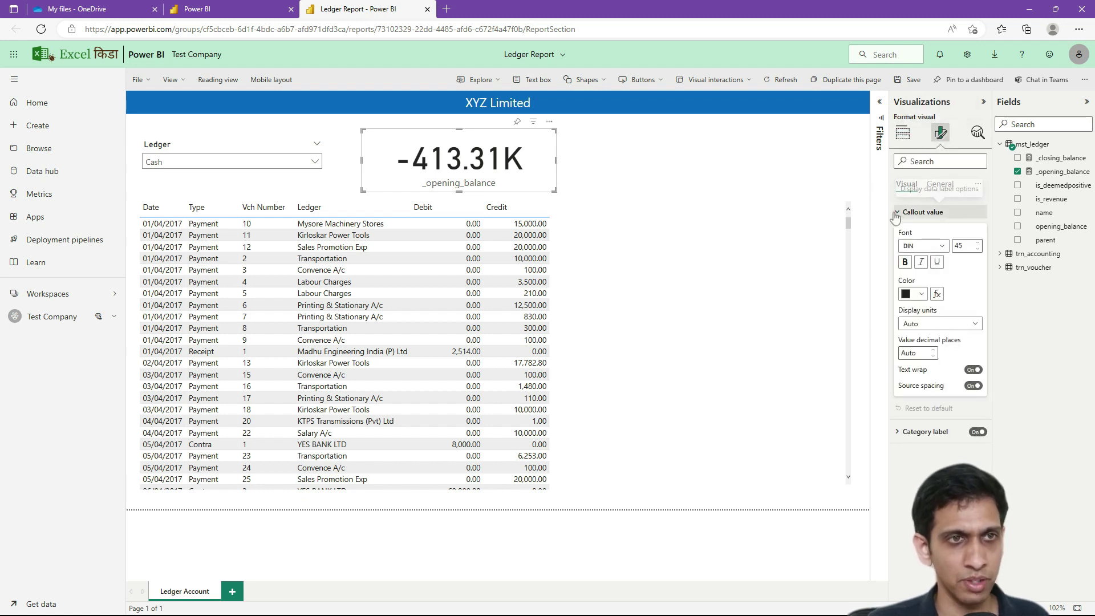
click(934, 325)
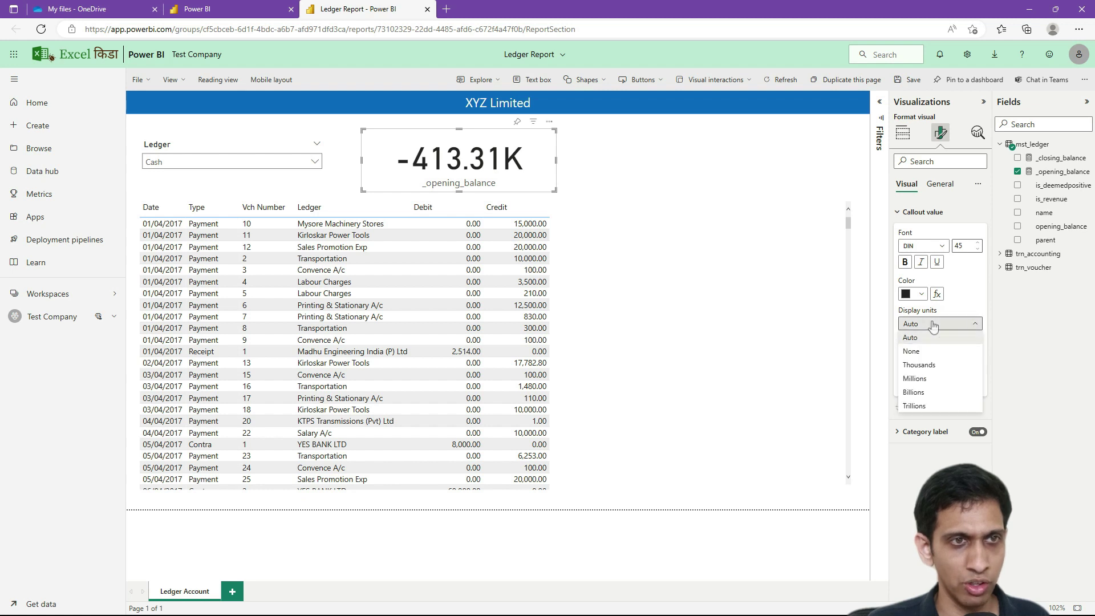
click(913, 352)
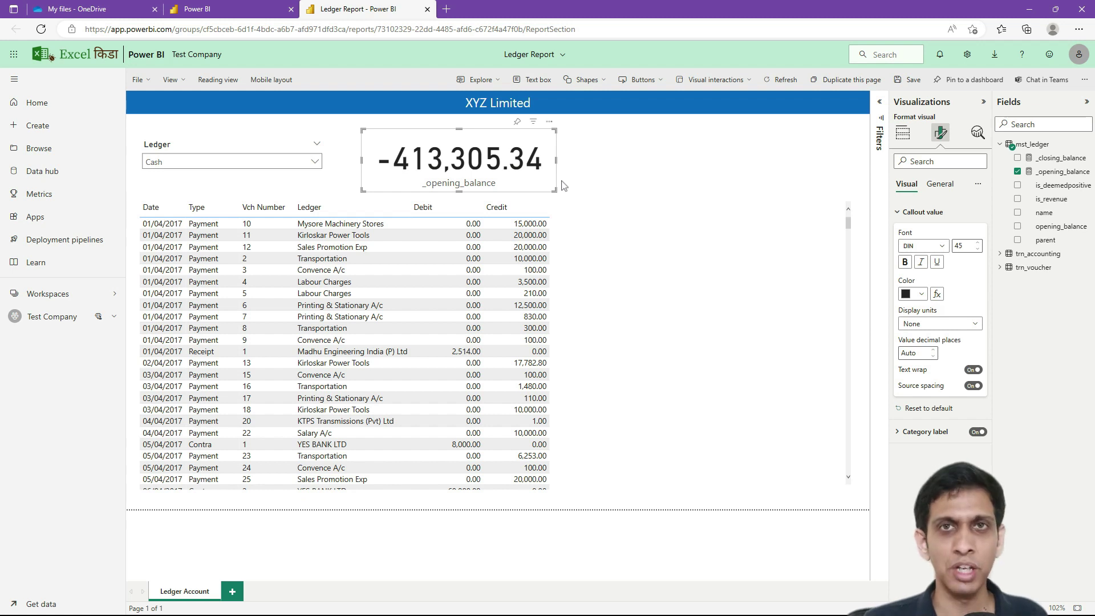
key(alt+Tab)
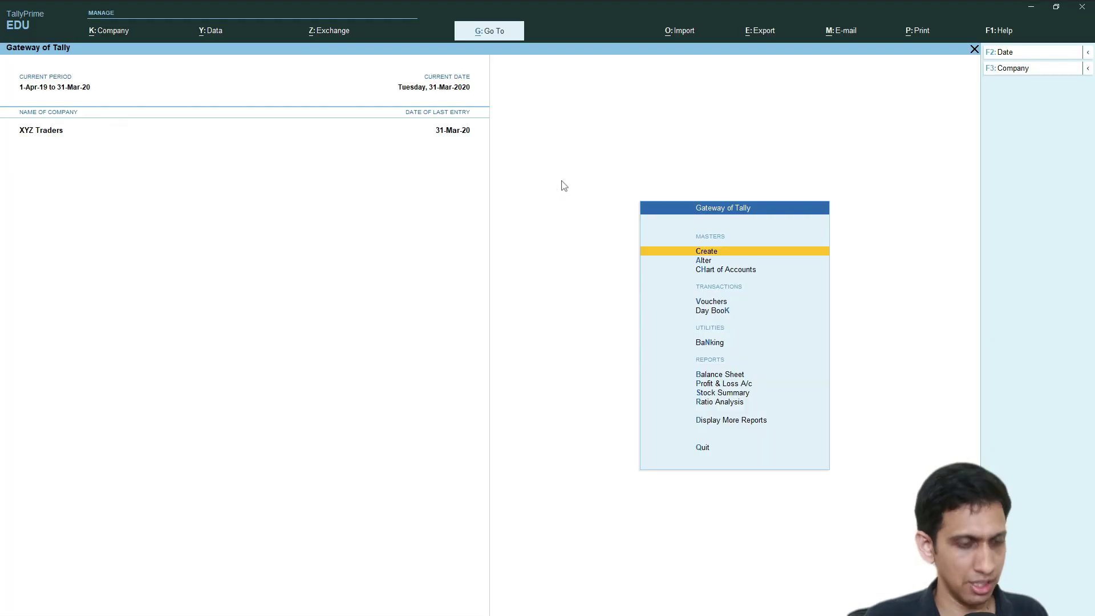
Open the Cash ledger's vouchers report, then back out after a mistyped period entry
key(alt+g)
text(Led)
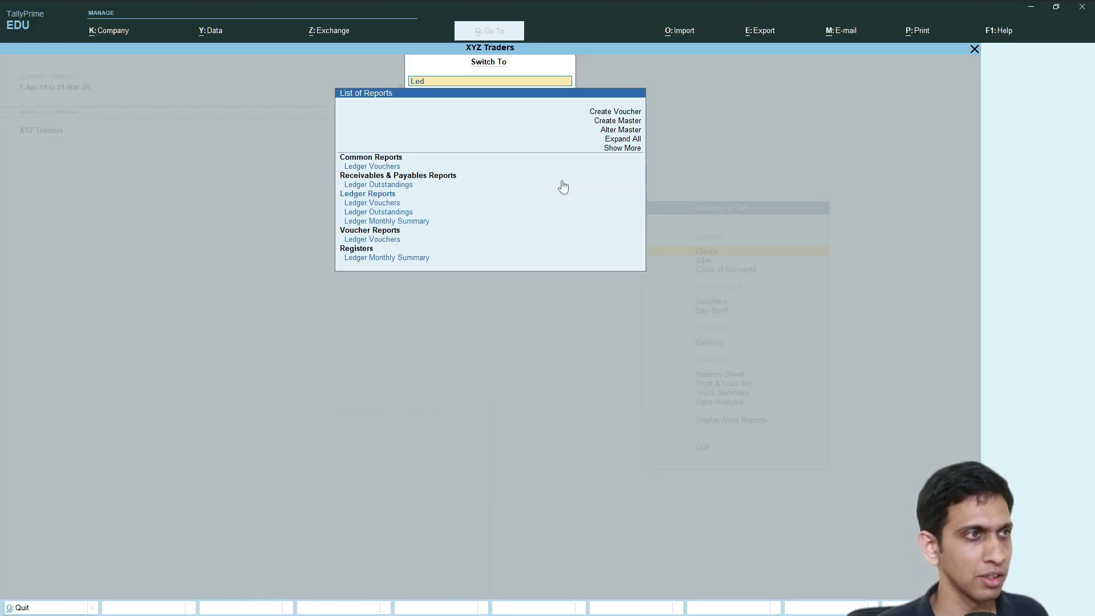
key(Return)
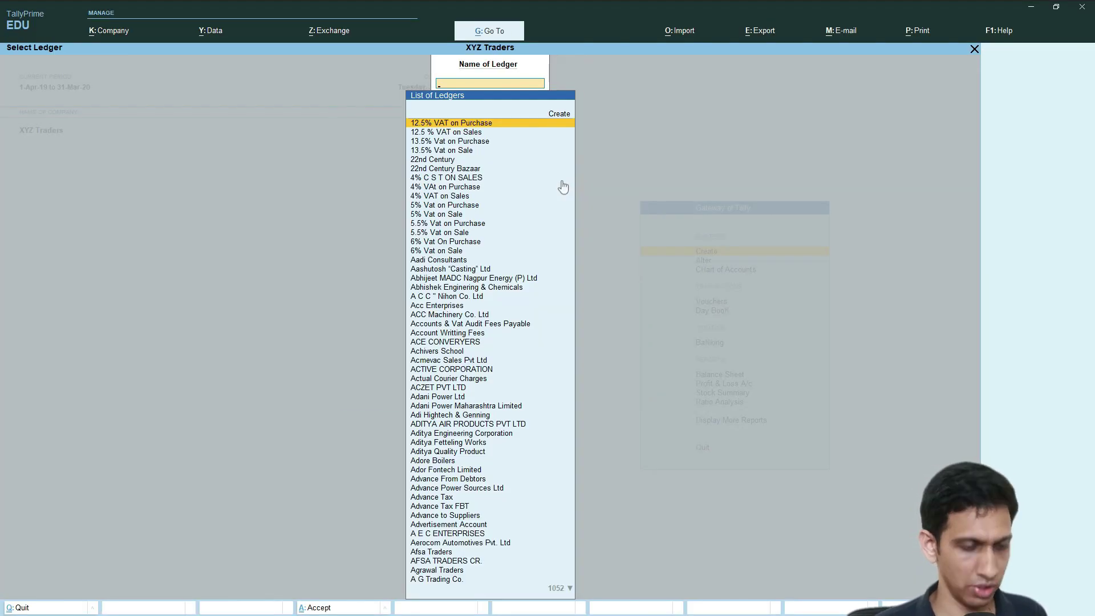
text(Cash)
key(Return)
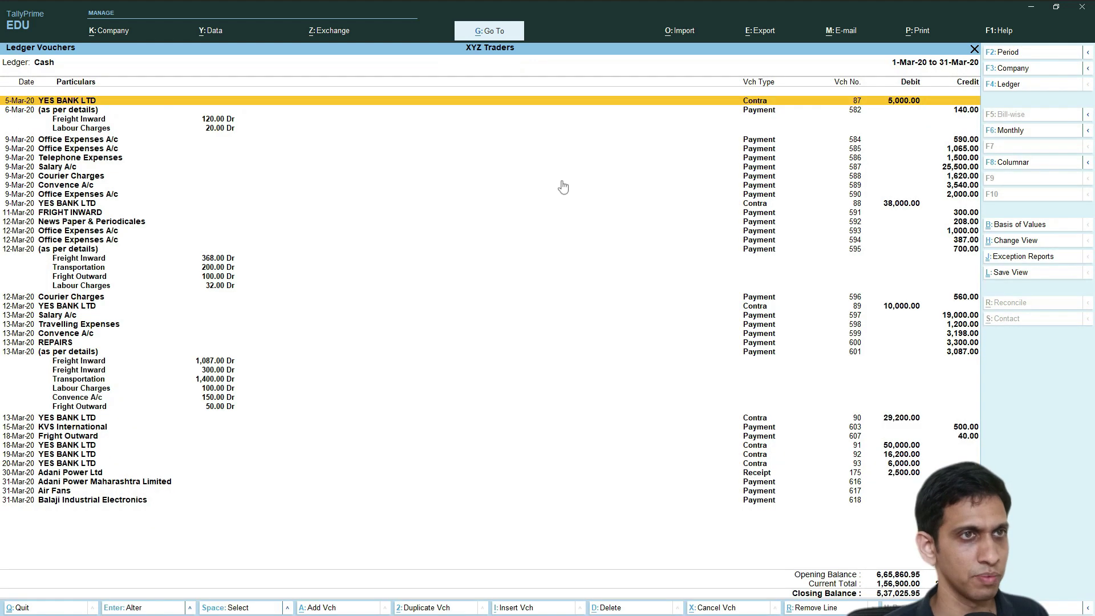
key(alt+f2)
text(14)
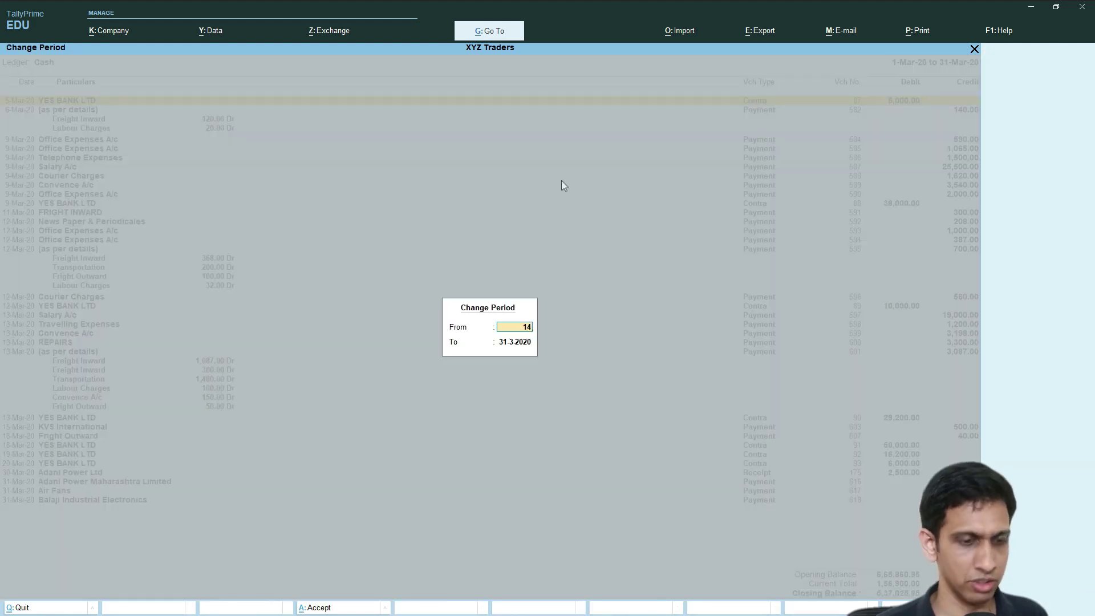
key(BackSpace)
text(.4)
key(Escape)
key(Escape)
key(Escape)
key(Escape)
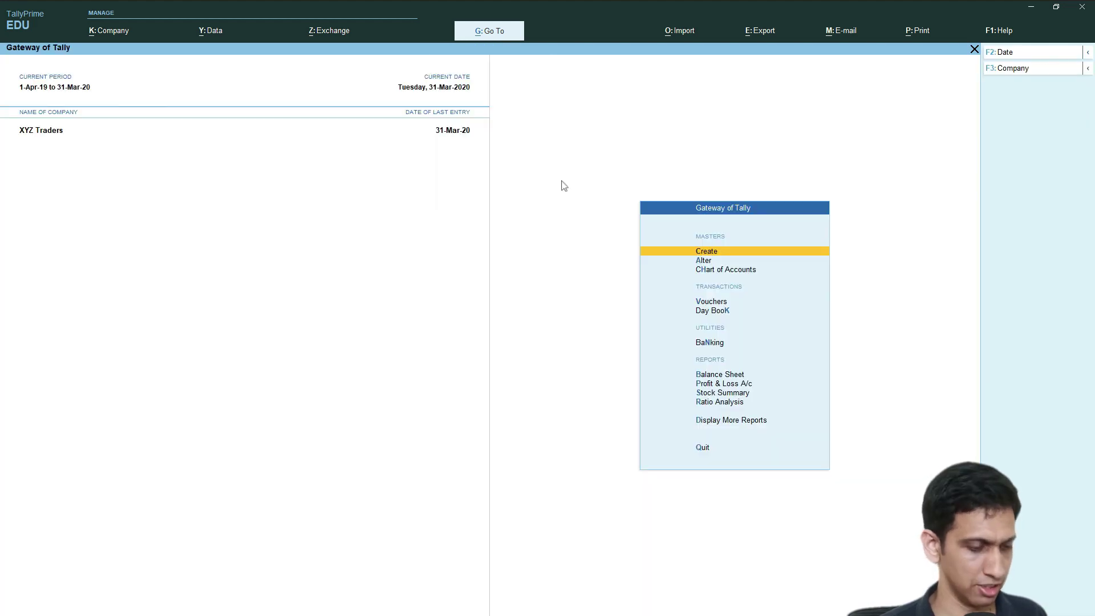
Set the company period to 1-4-17 through 31-3-18
key(alt+f2)
text(1.4.17)
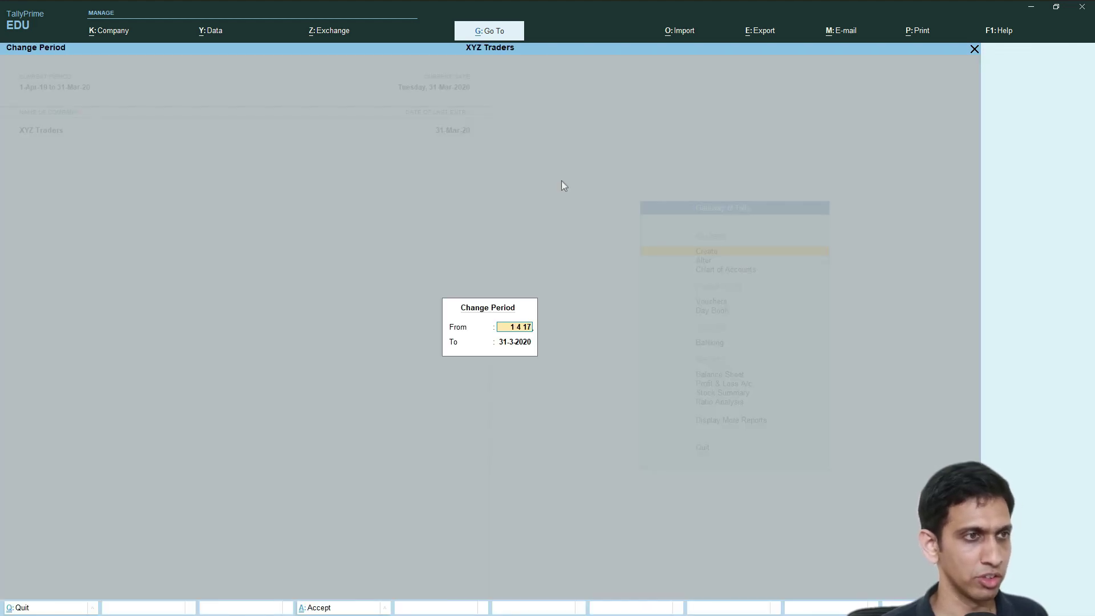
key(Return)
text(31.3.18)
key(Return)
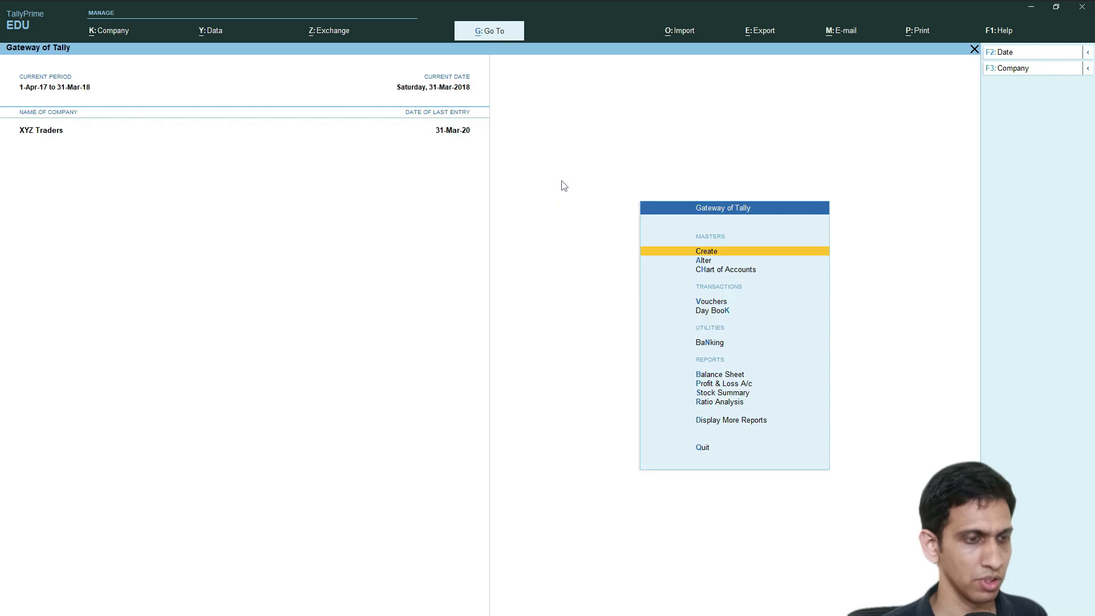
Reopen Ledger Vouchers for the Cash ledger
key(alt+g)
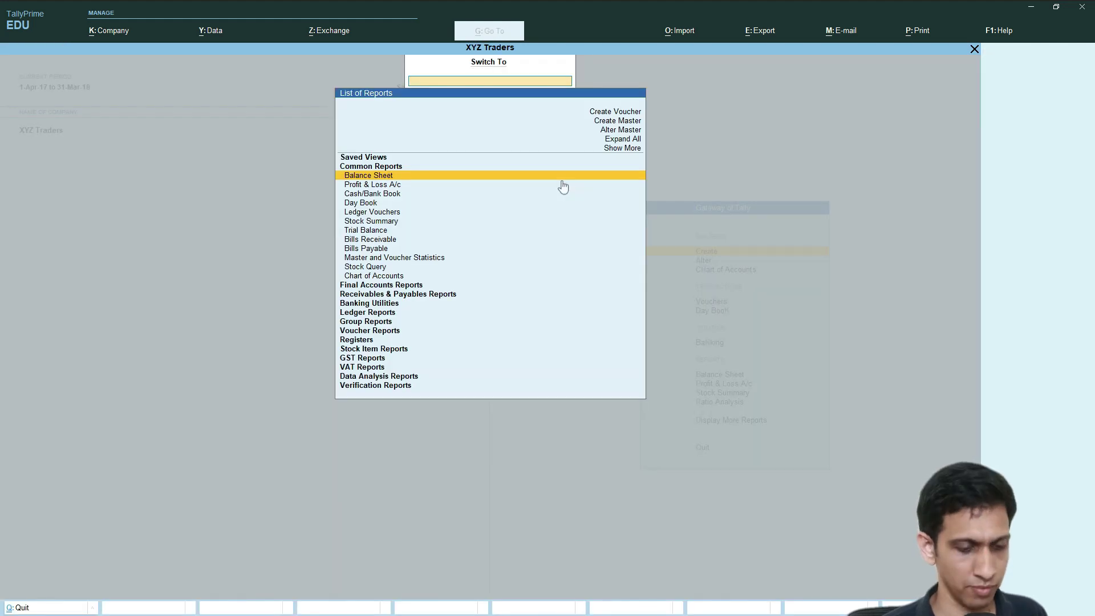
text(led)
key(Return)
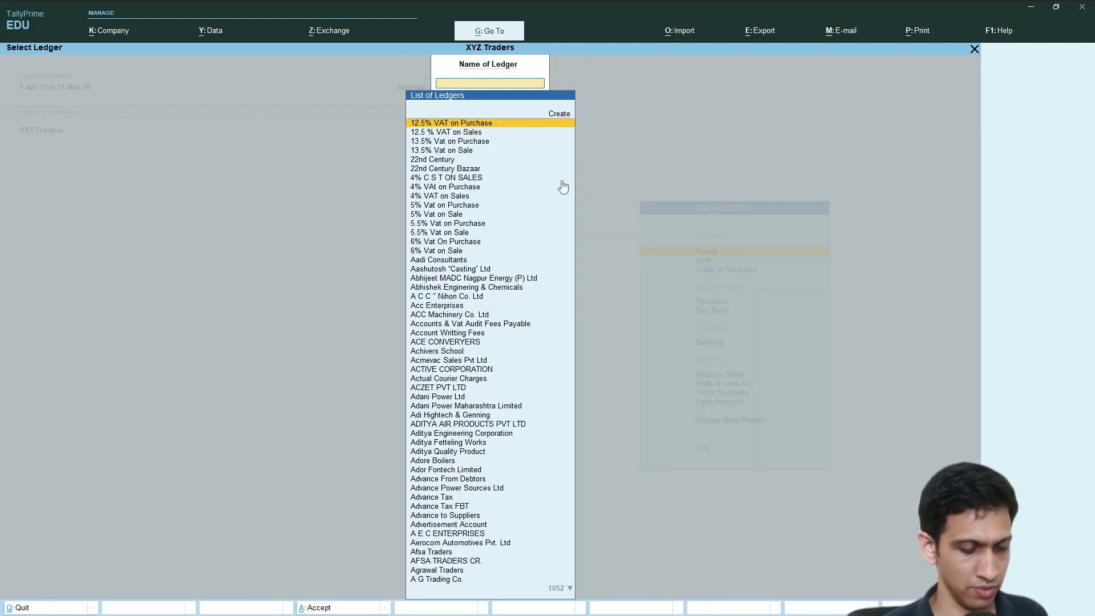
text(Cas)
key(Down)
key(Up)
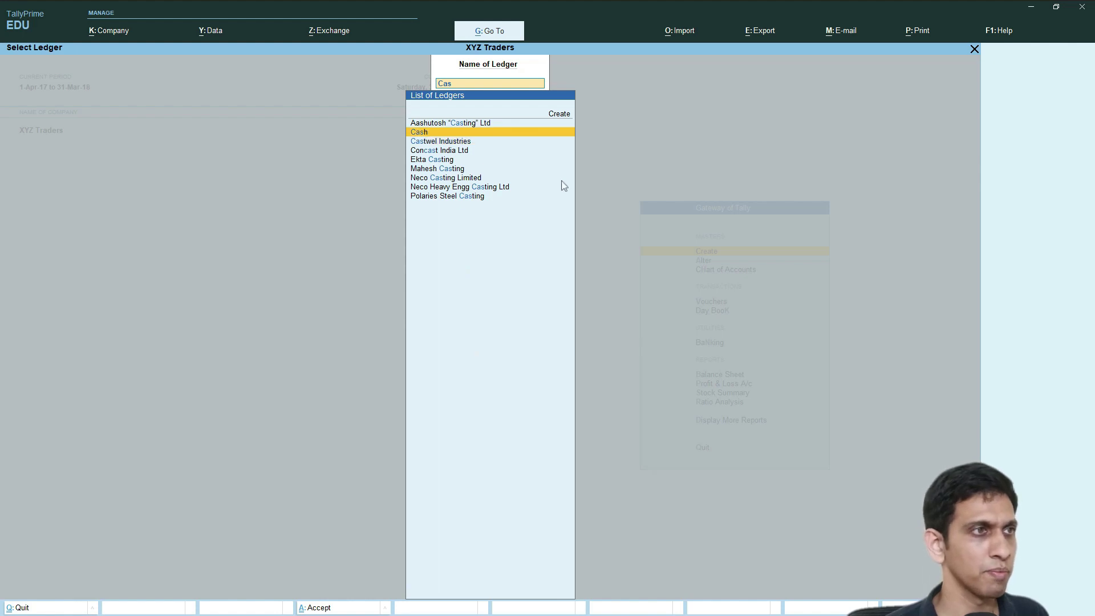
key(Return)
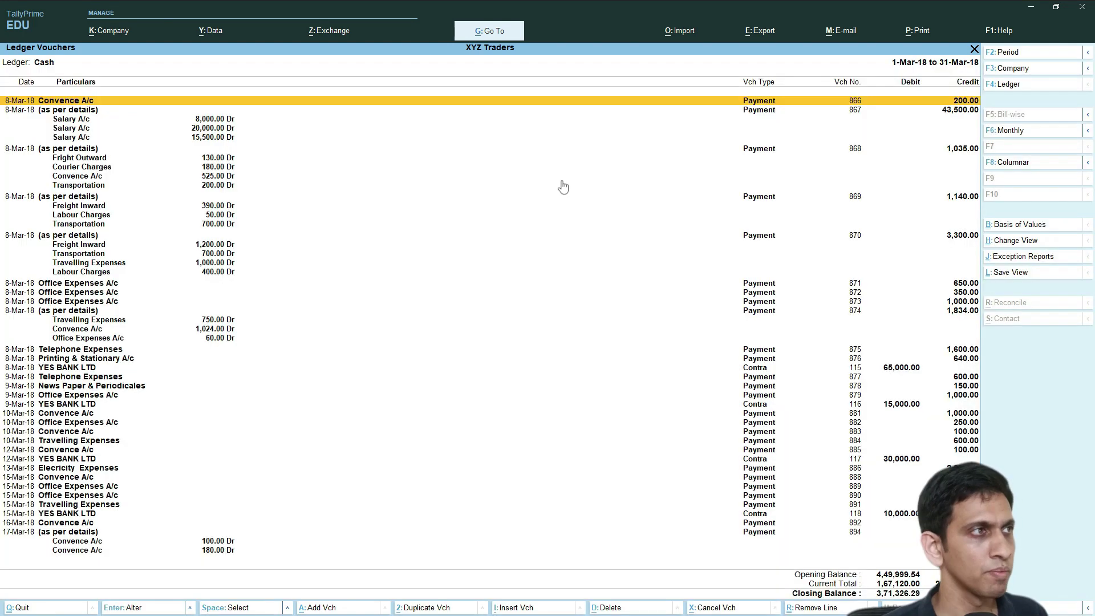
Set the Cash report period to 1-Apr-17 to 31-Mar-18, then return to Power BI
key(alt+F2)
text(1-4-17)
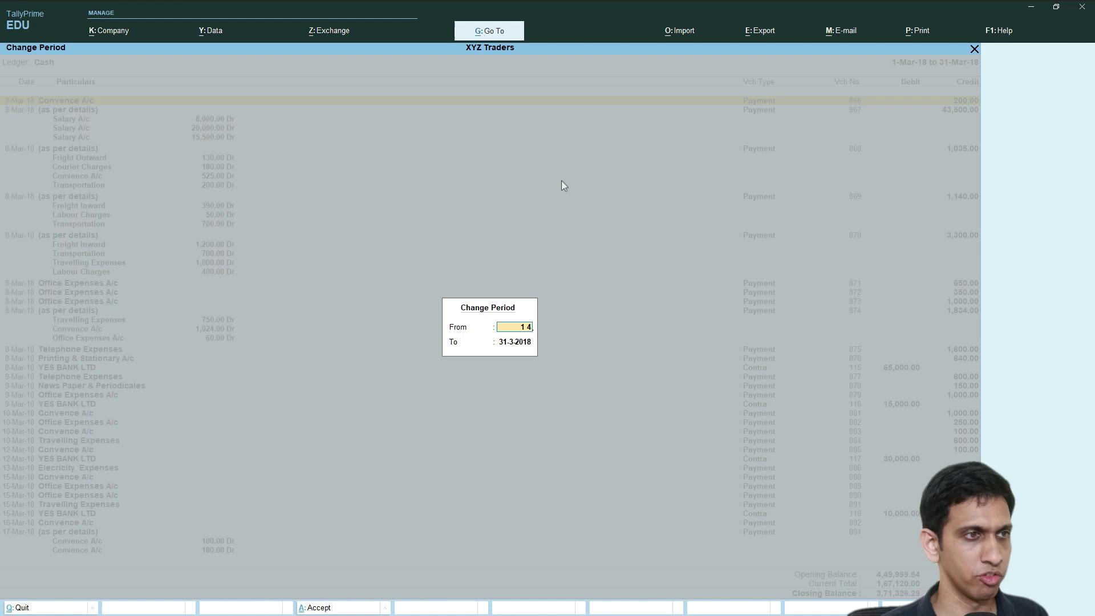
key(Return)
text(31-3)
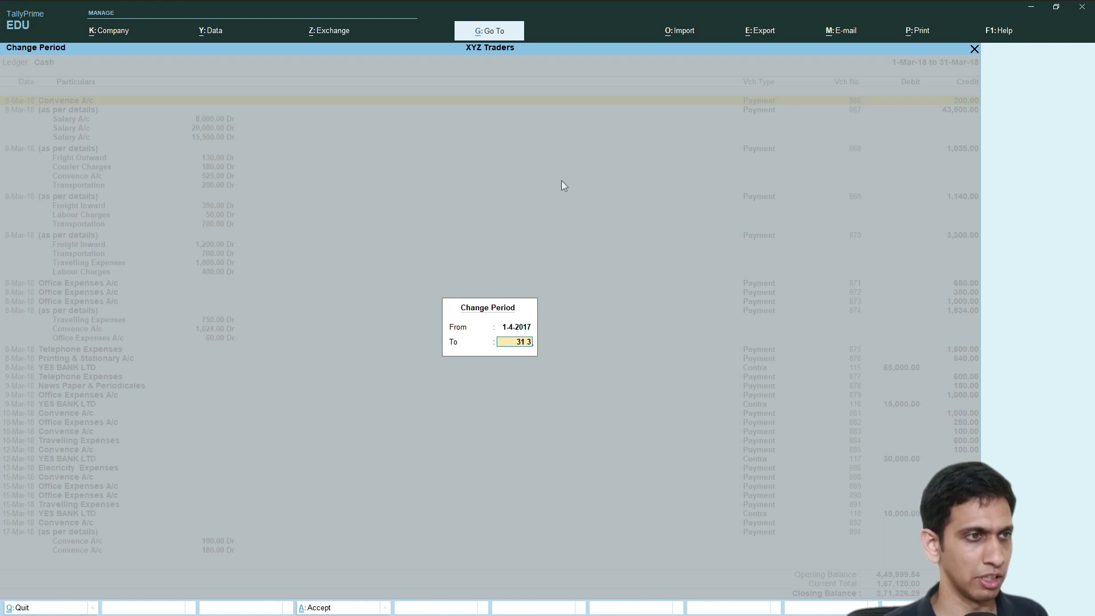
key(Return)
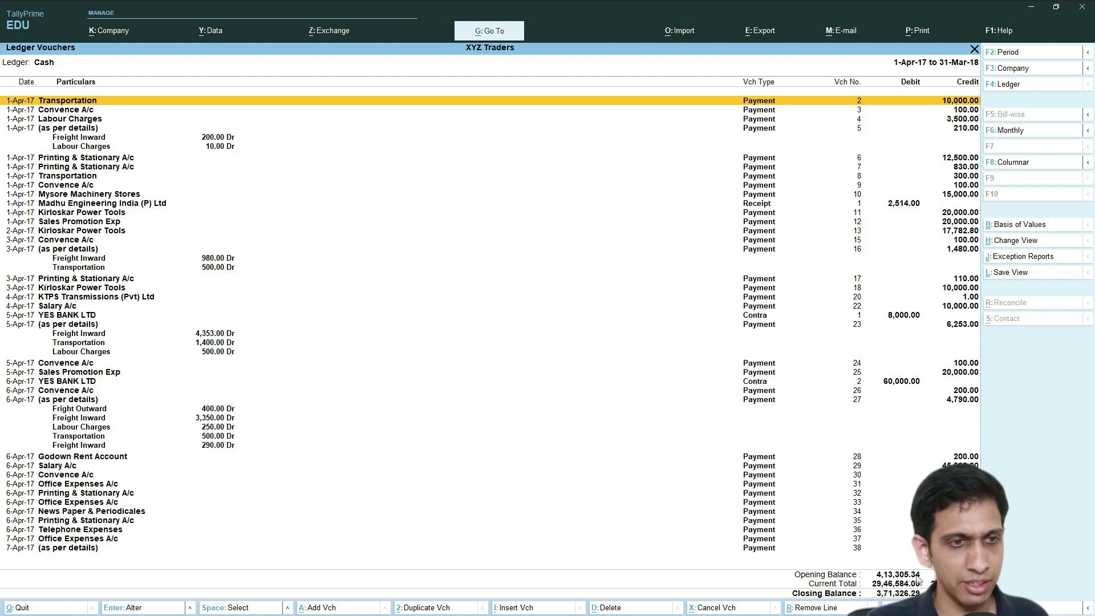
key(alt+Tab)
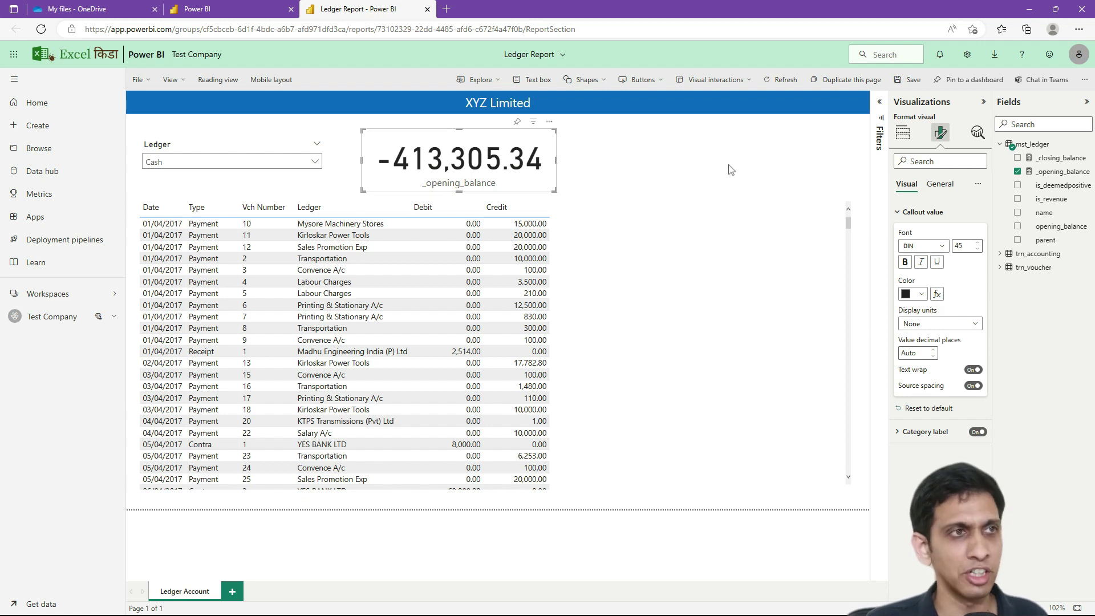
Duplicate the opening balance card to its right and swap its field to _closing_balance
click(630, 163)
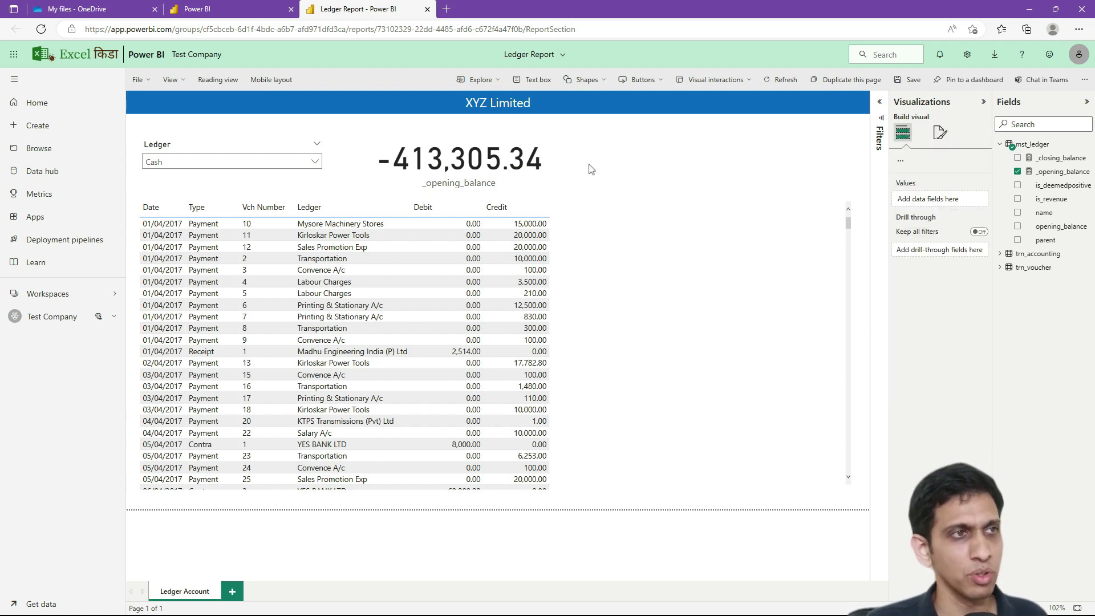
click(495, 167)
key(ctrl+c)
key(ctrl+v)
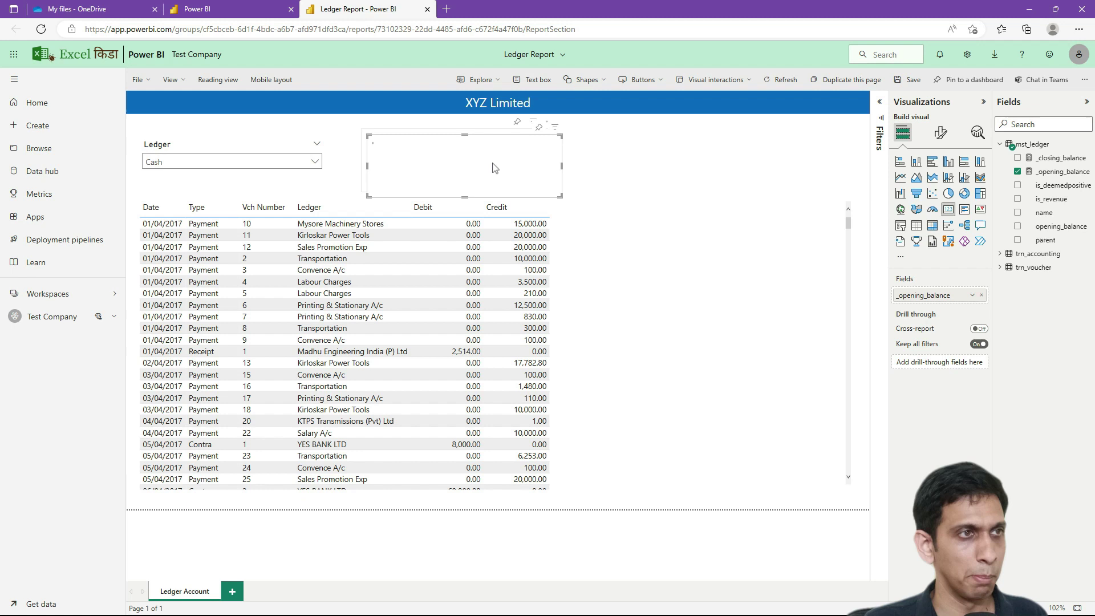
drag(494, 166, 702, 176)
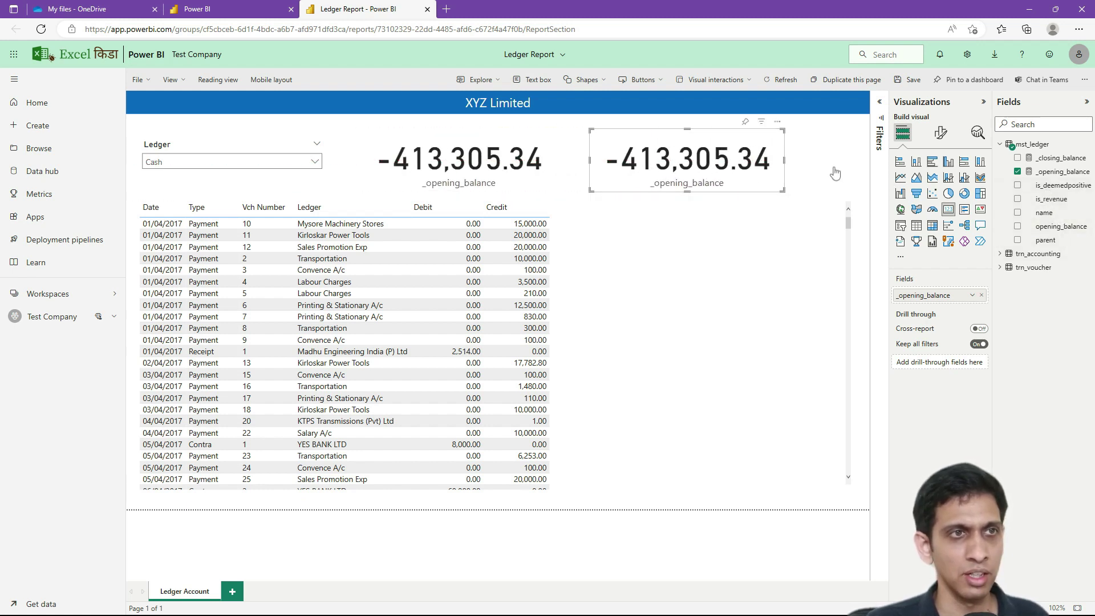
click(981, 296)
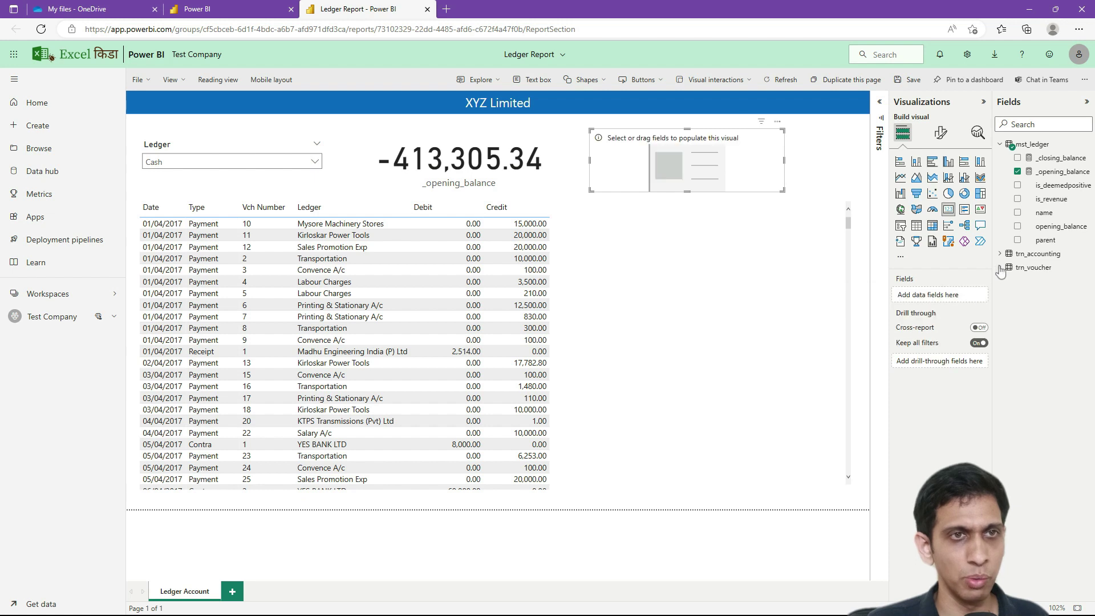
drag(1058, 160, 952, 295)
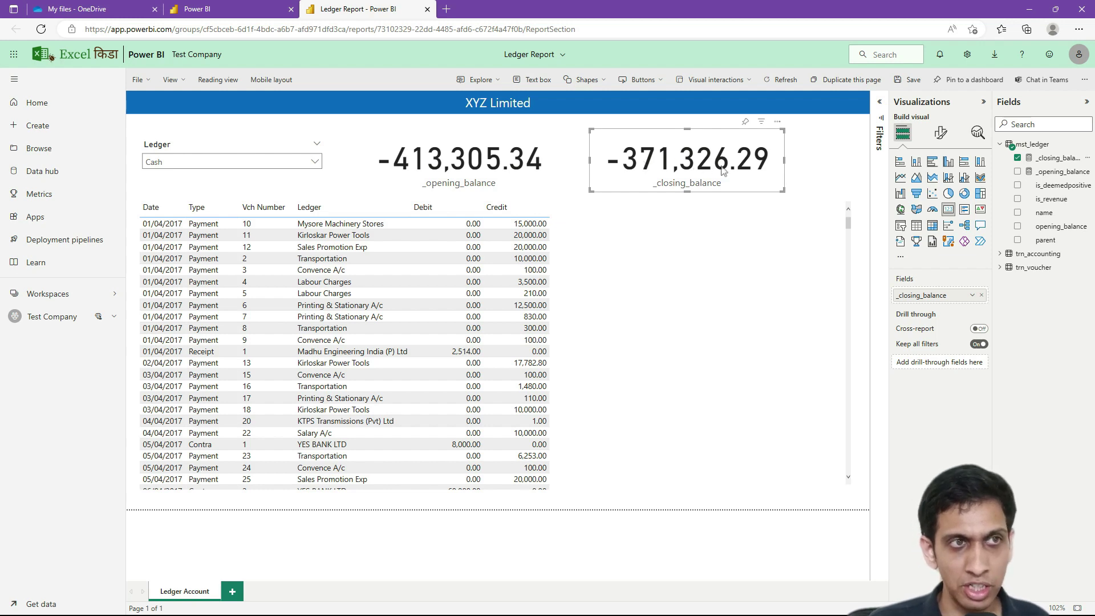
key(alt+Tab)
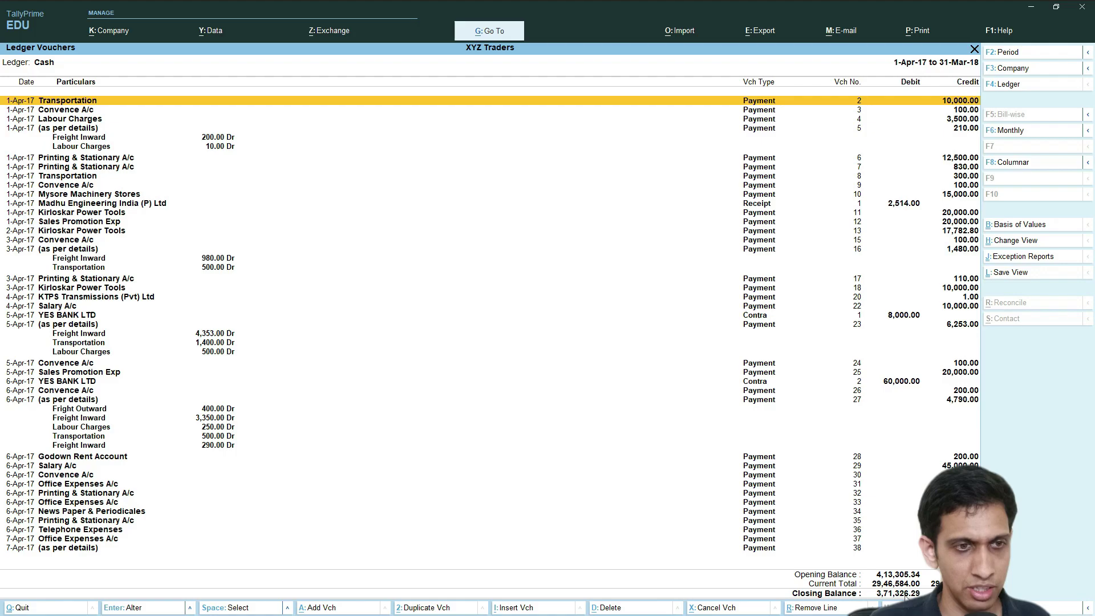
Go back to the Power BI Ledger Report after confirming TallyPrime's 3,71,326.29 closing balance
key(alt+Tab)
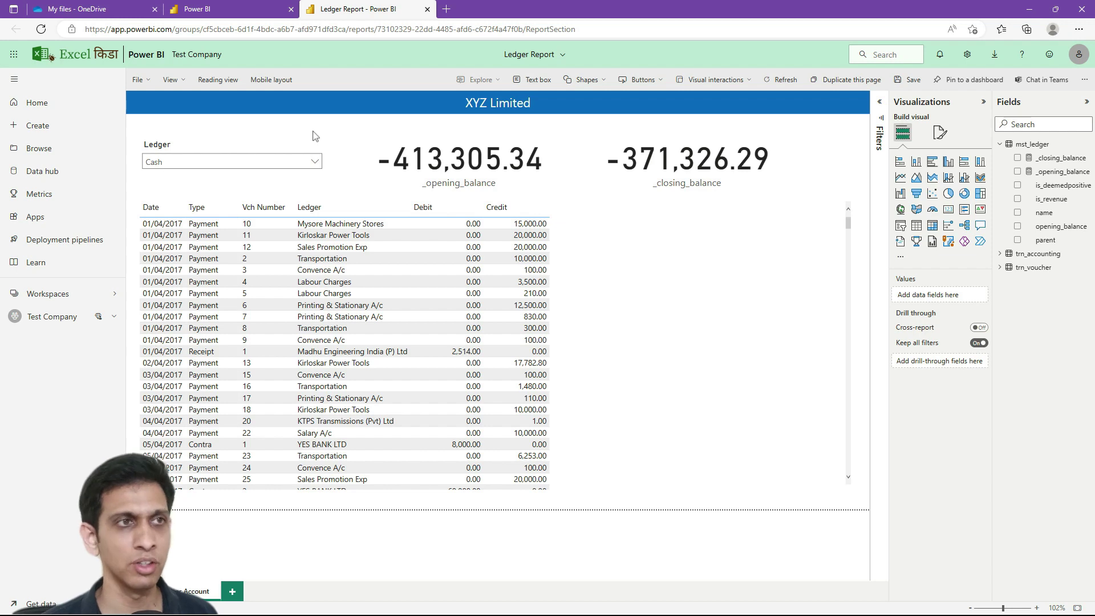
Launch Notepad from the Run box and enlarge its text
key(super+r)
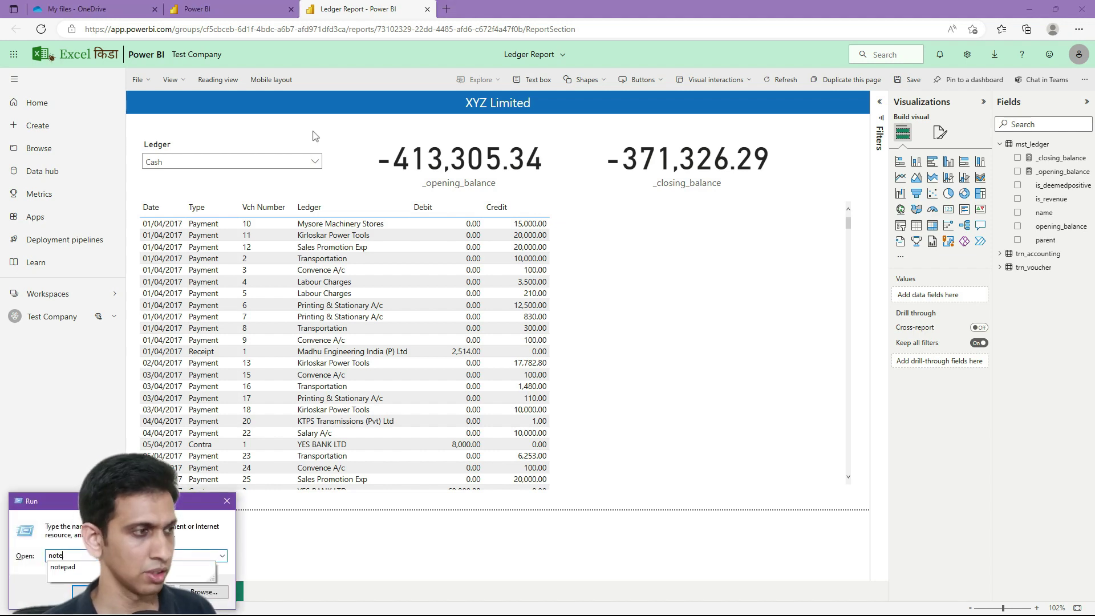
text(note)
key(Down)
key(Return)
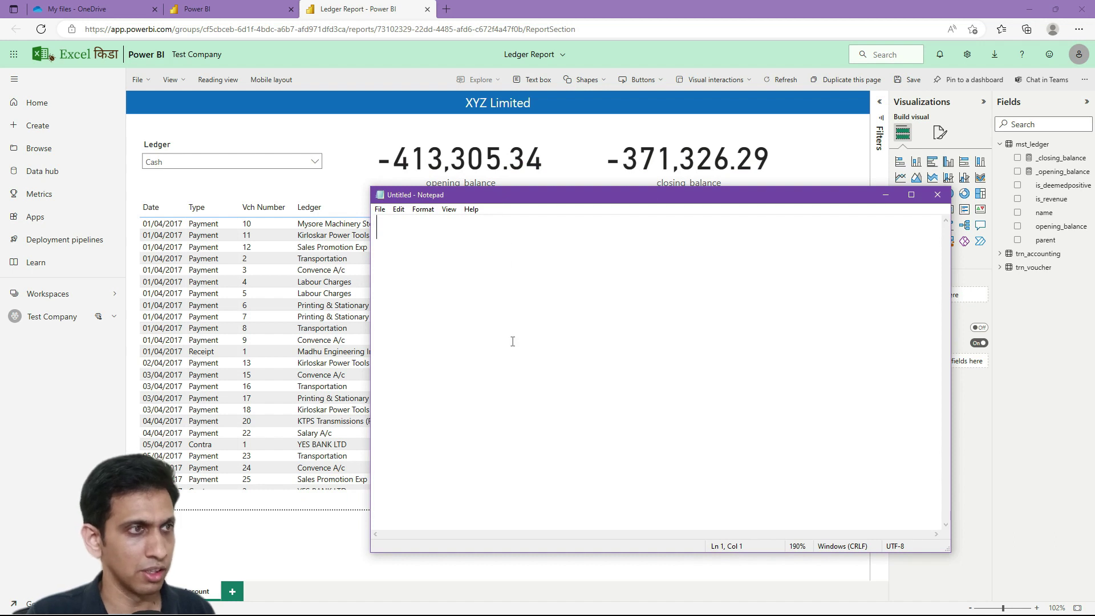
key(ctrl+plus)
key(ctrl+plus)
key(ctrl+plus)
key(ctrl+plus)
key(ctrl+plus)
key(ctrl+plus)
Type a three-section skeleton 'postive;negative;zero' as format placeholders
text(;;)
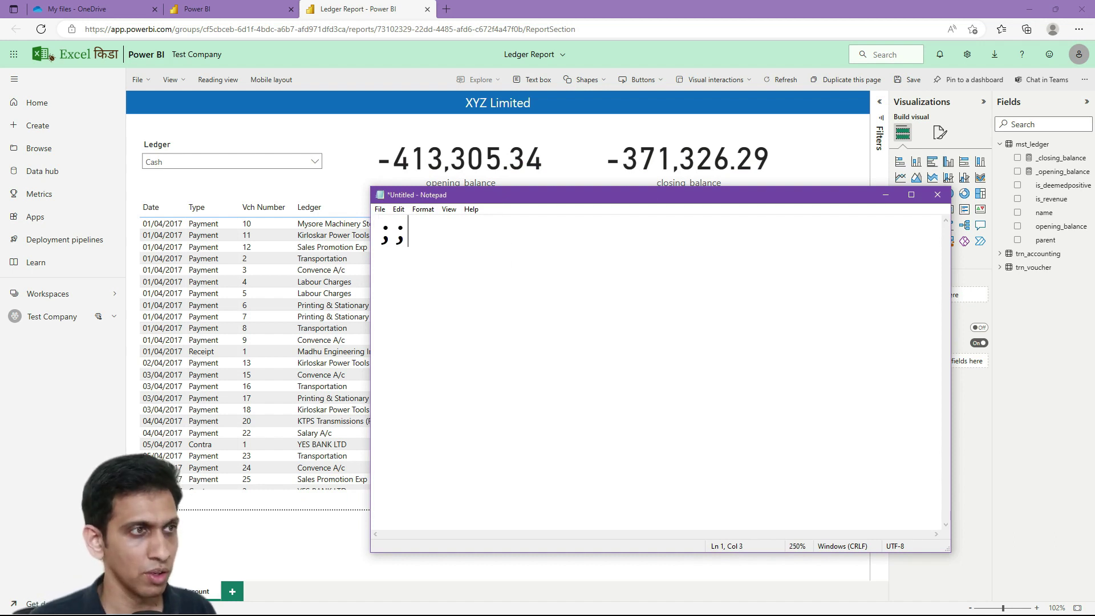
key(Home)
key(Right)
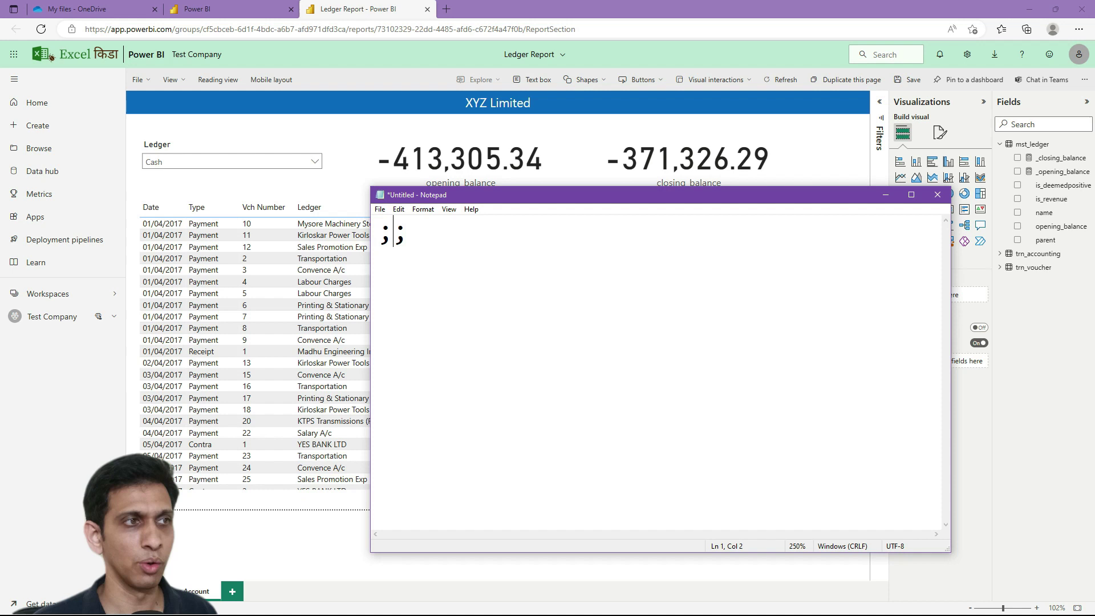
key(Left)
text(postive)
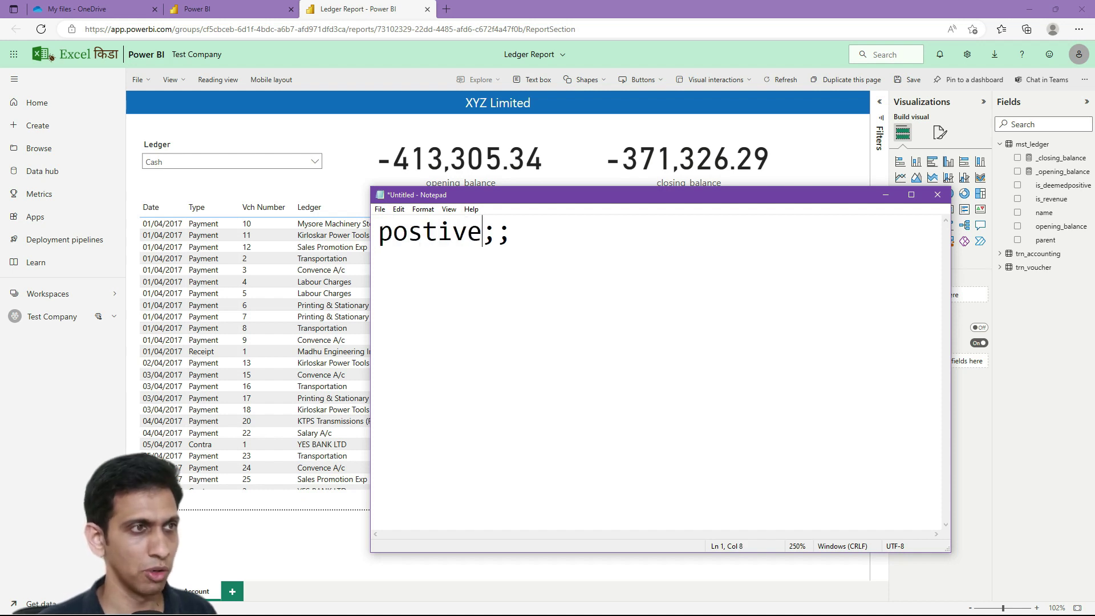
key(Right)
text(nega)
key(BackSpace)
text(gati)
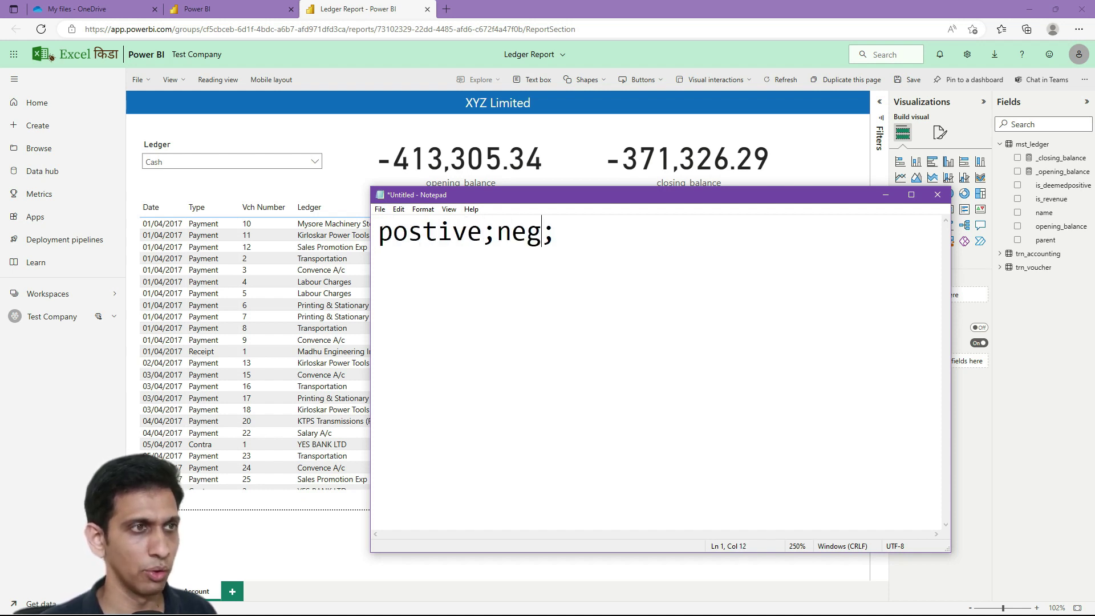
text(ve;)
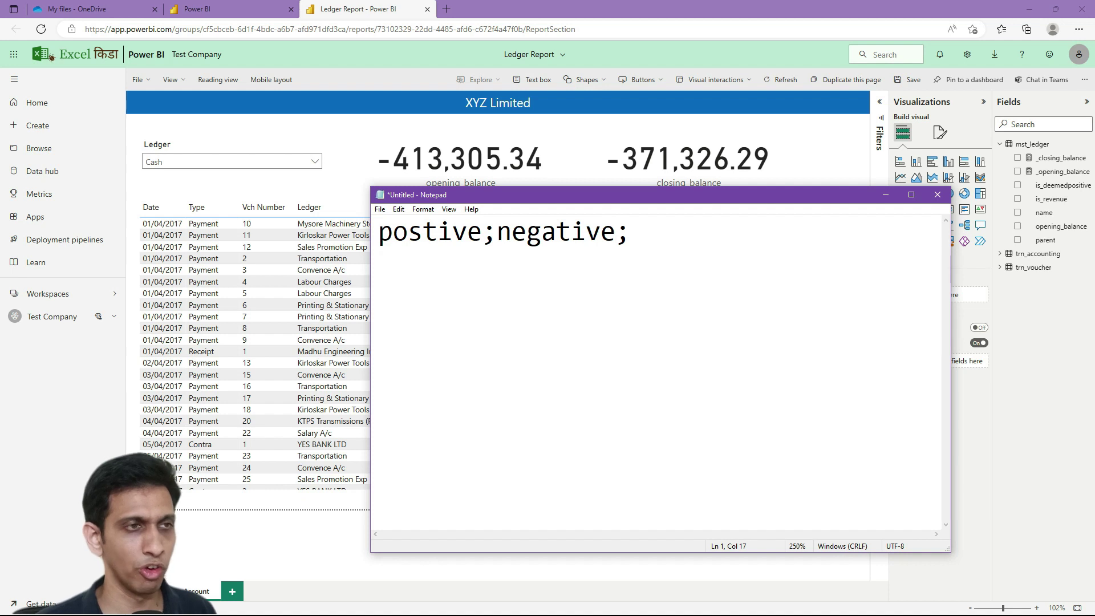
text(zero)
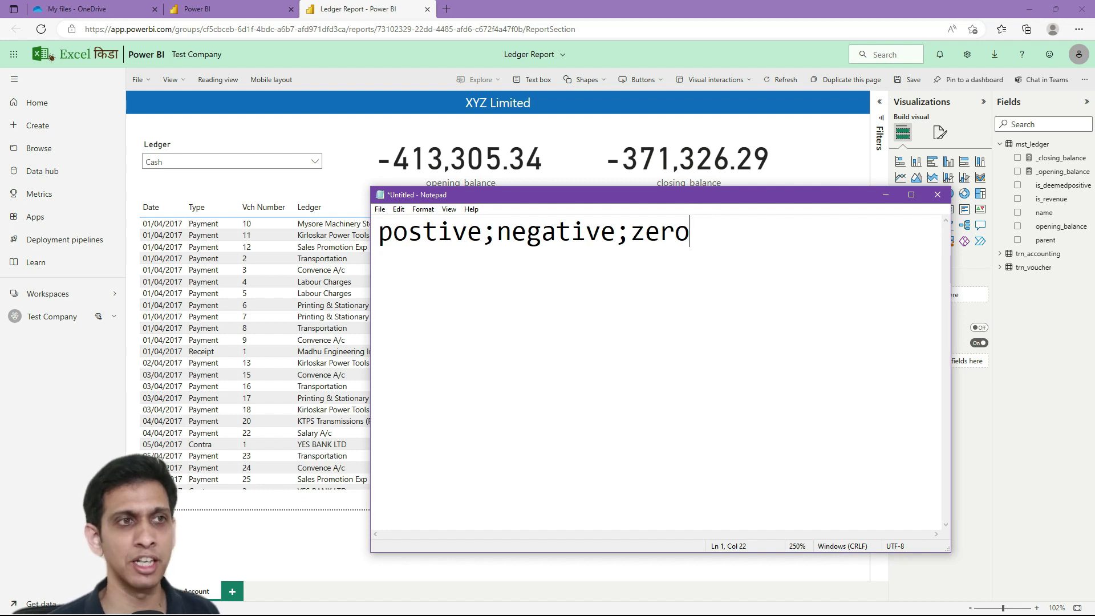
Replace 'postive' with #,##0.00 and highlight its #,## thousands-separator part
click(379, 231)
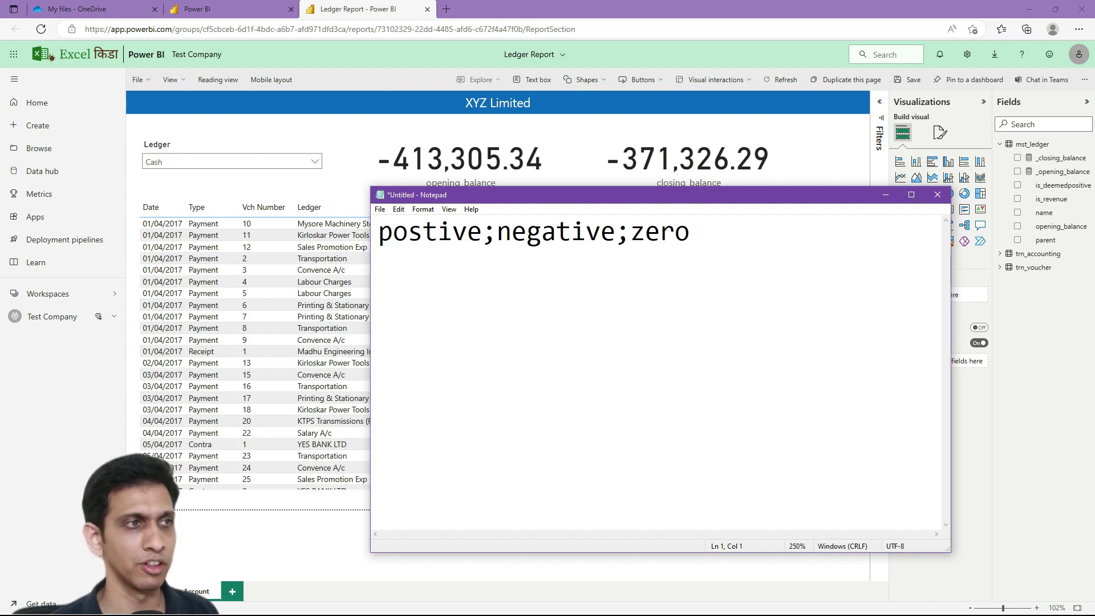
key(shift+Right)
key(shift+Right)
key(shift+Right)
key(shift+Right)
key(shift+Right)
key(shift+Right)
key(shift+Right)
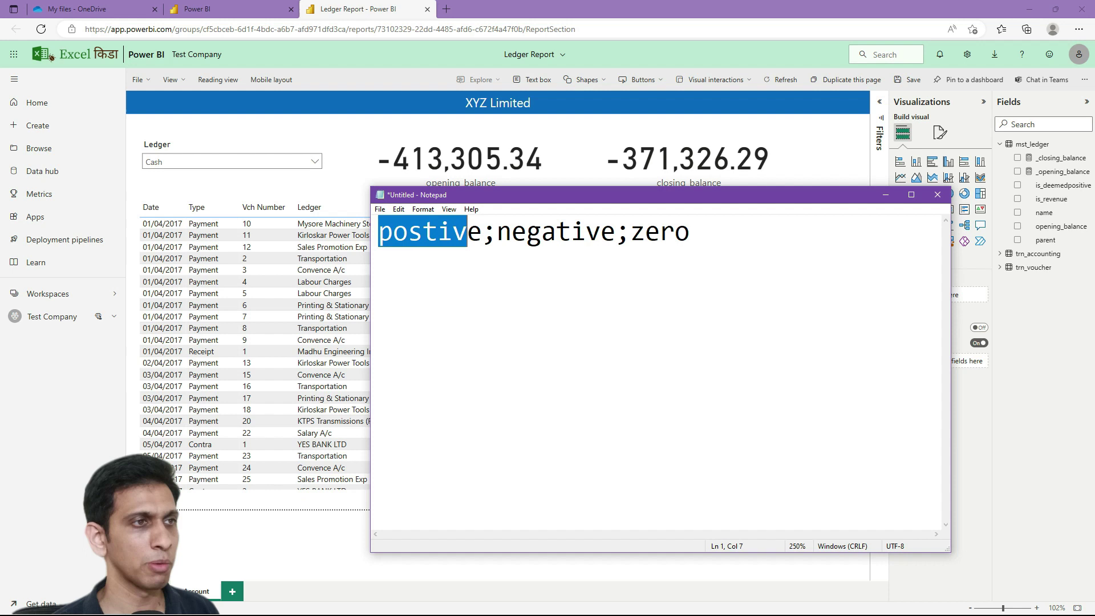
text(#)
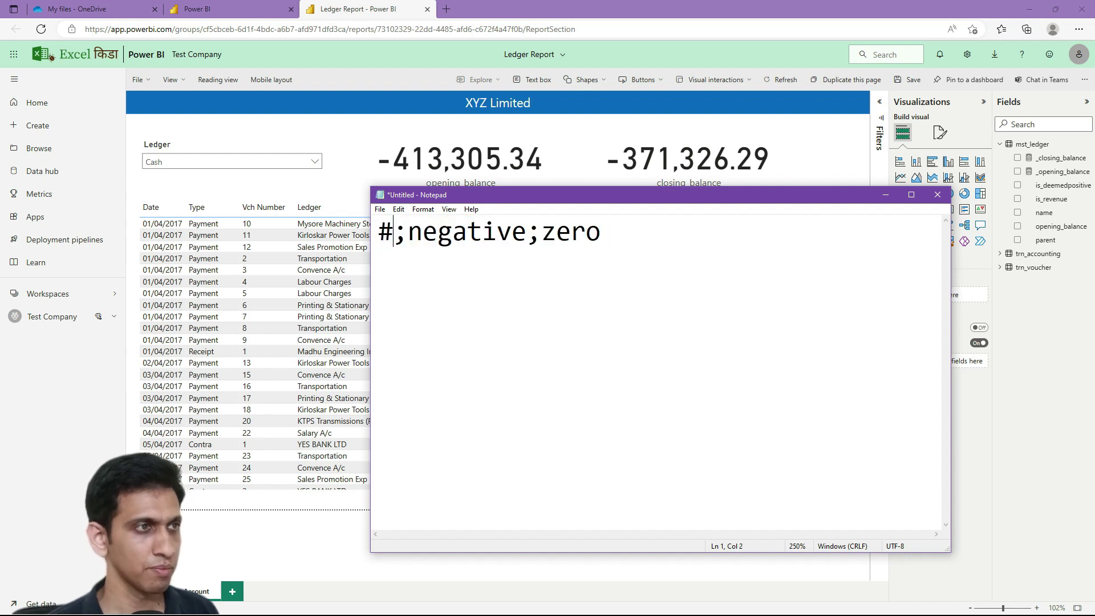
text(,)
text(##)
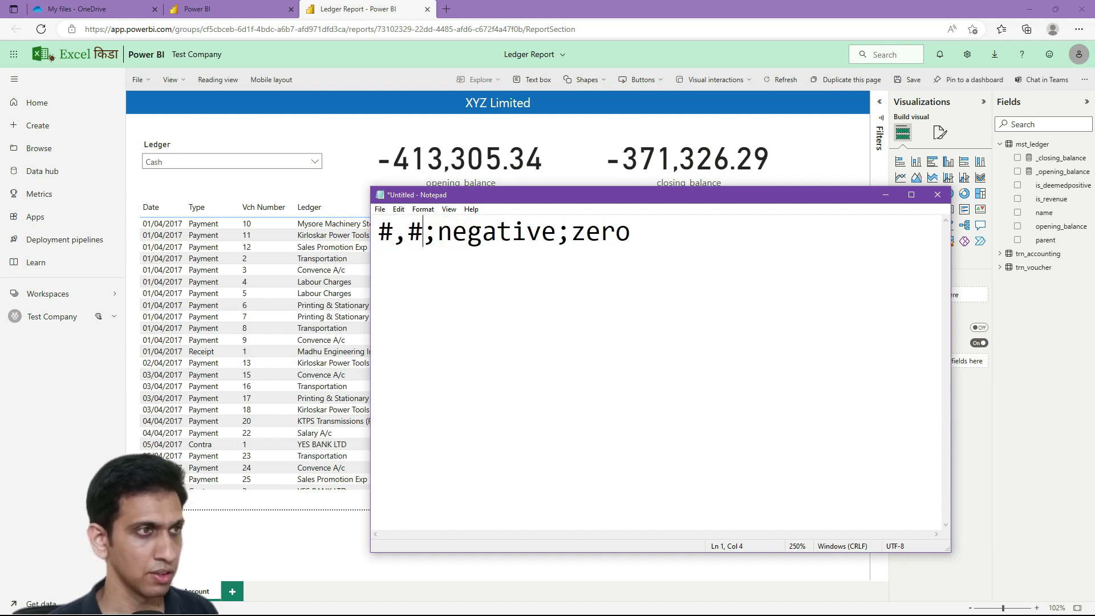
text(0.00)
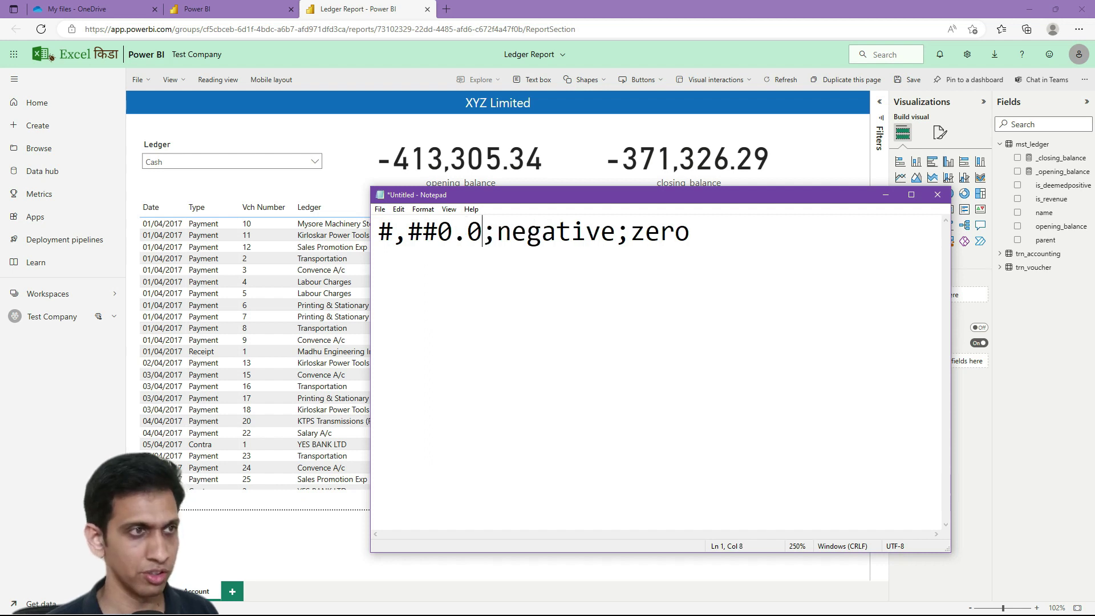
key(Left)
key(Left)
key(Left)
key(Left)
key(Left)
key(Left)
key(Right)
key(Right)
key(Right)
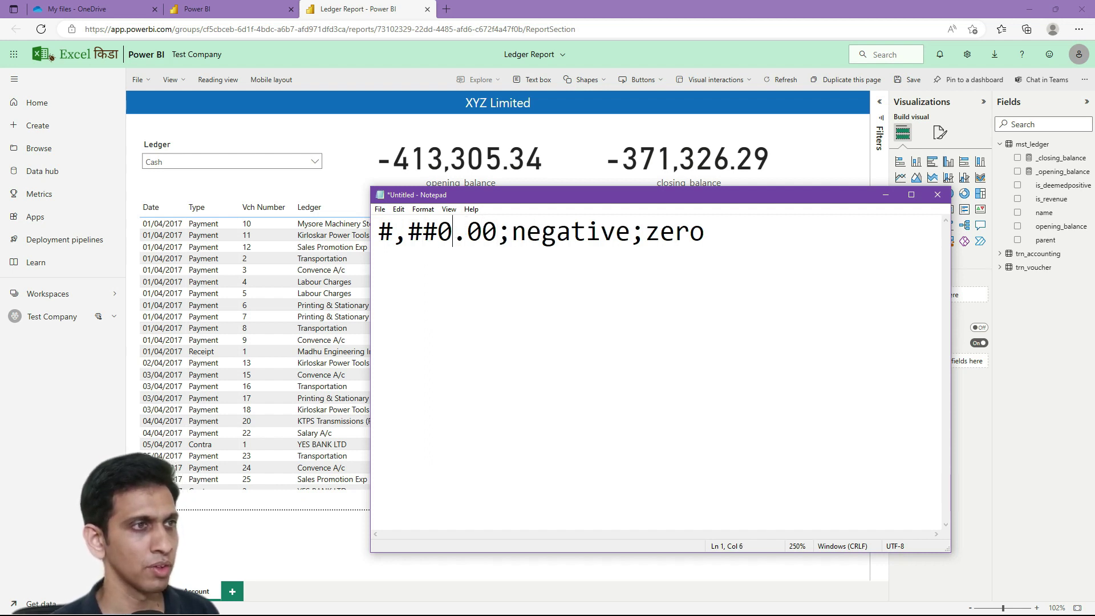
key(Left)
key(shift+Left)
key(shift+Left)
key(shift+Left)
key(shift+Left)
key(Right)
key(Left)
key(Left)
key(shift+Left)
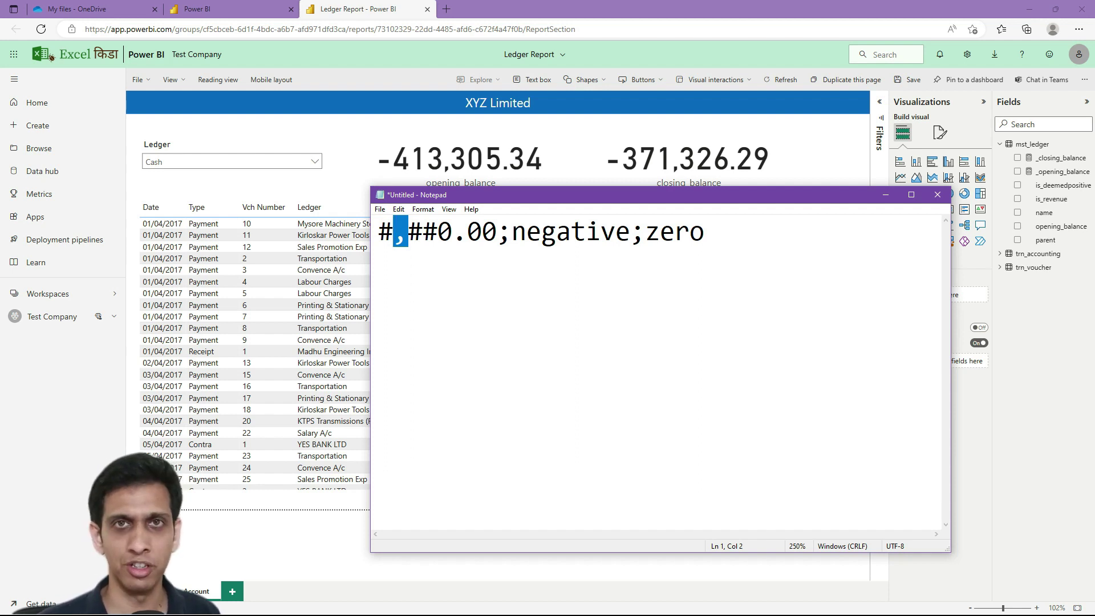
Highlight the 0 digit placeholder and the two decimal-place zeros
key(Left)
key(Left)
key(Right)
key(Right)
key(Right)
key(Right)
key(shift+Right)
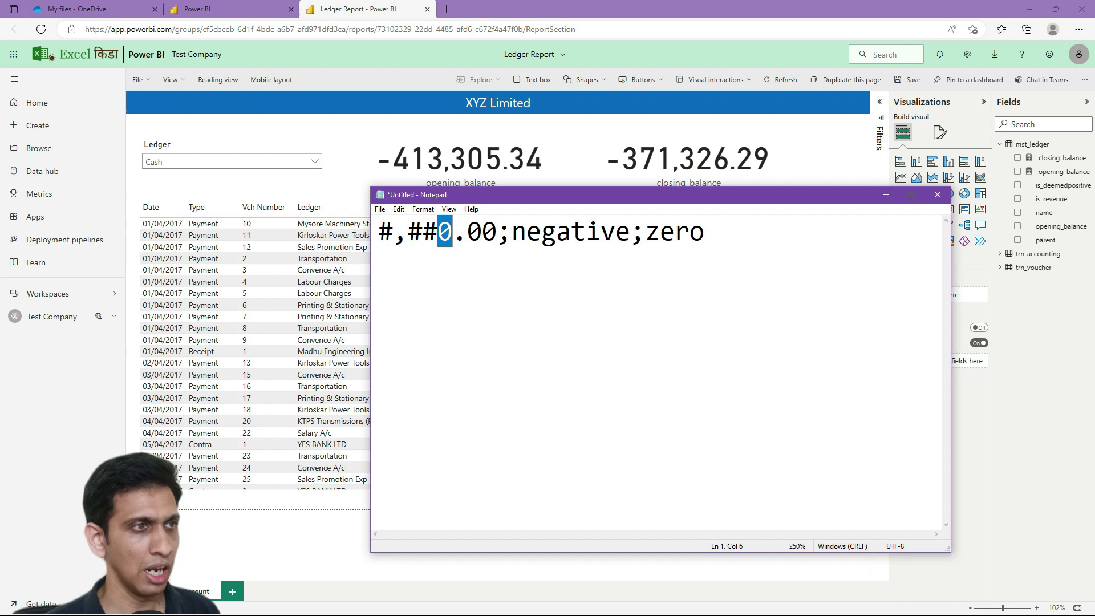
key(Left)
key(shift+Right)
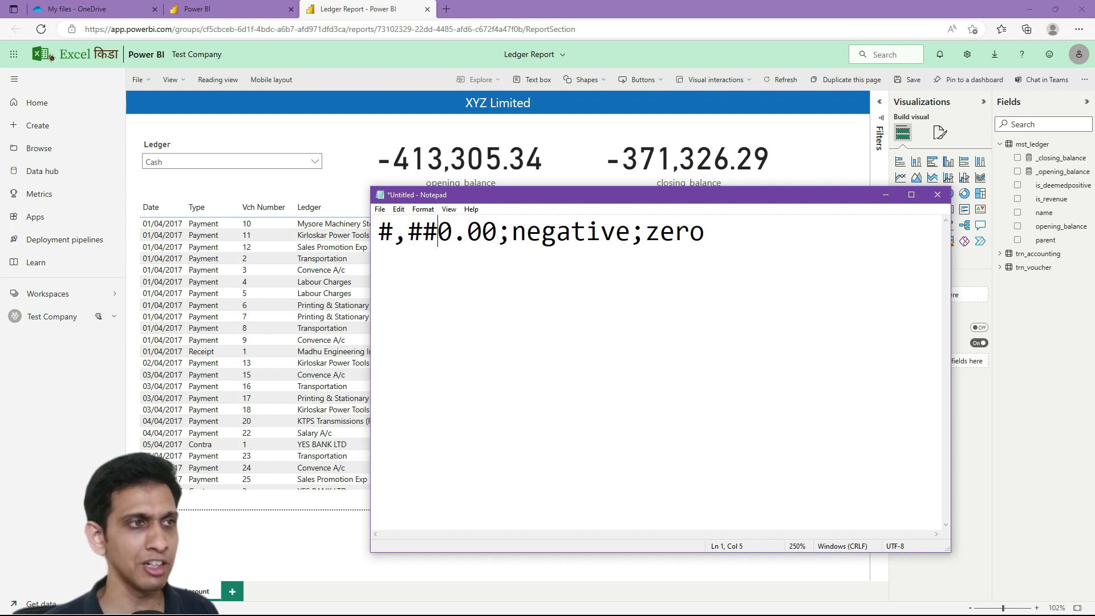
key(shift+Right)
click(468, 231)
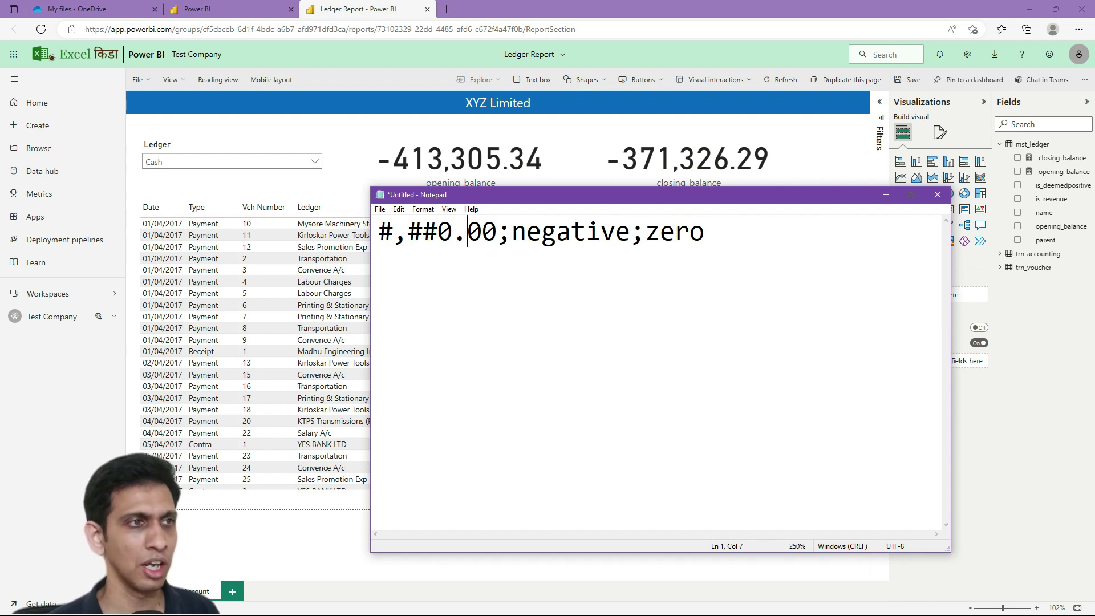
key(shift+Right)
key(shift+Right)
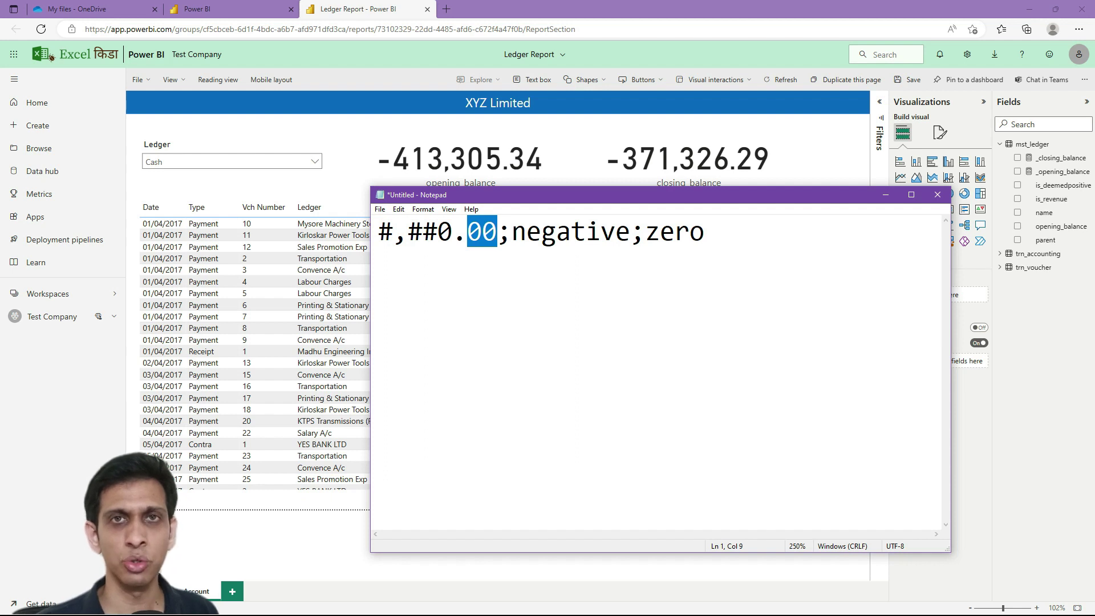
Replace the 'negative' placeholder with a copy of the #,##0.00 pattern
key(Right)
key(Right)
key(shift+Right)
key(shift+Right)
key(shift+Right)
key(shift+Right)
key(shift+Right)
key(shift+Right)
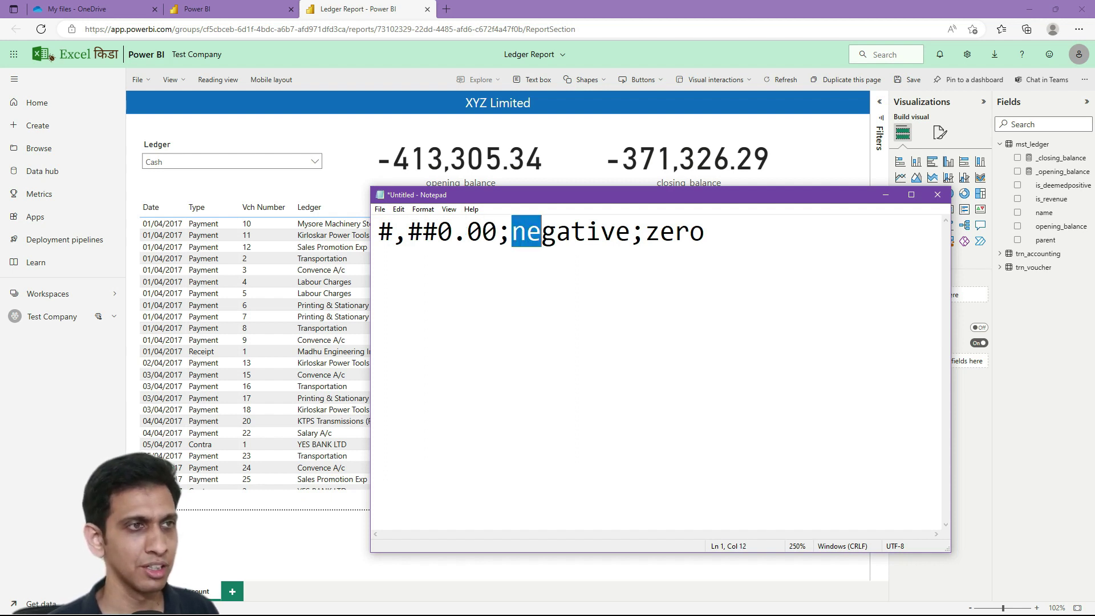
key(shift+Right)
key(shift+Right)
key(BackSpace)
key(Left)
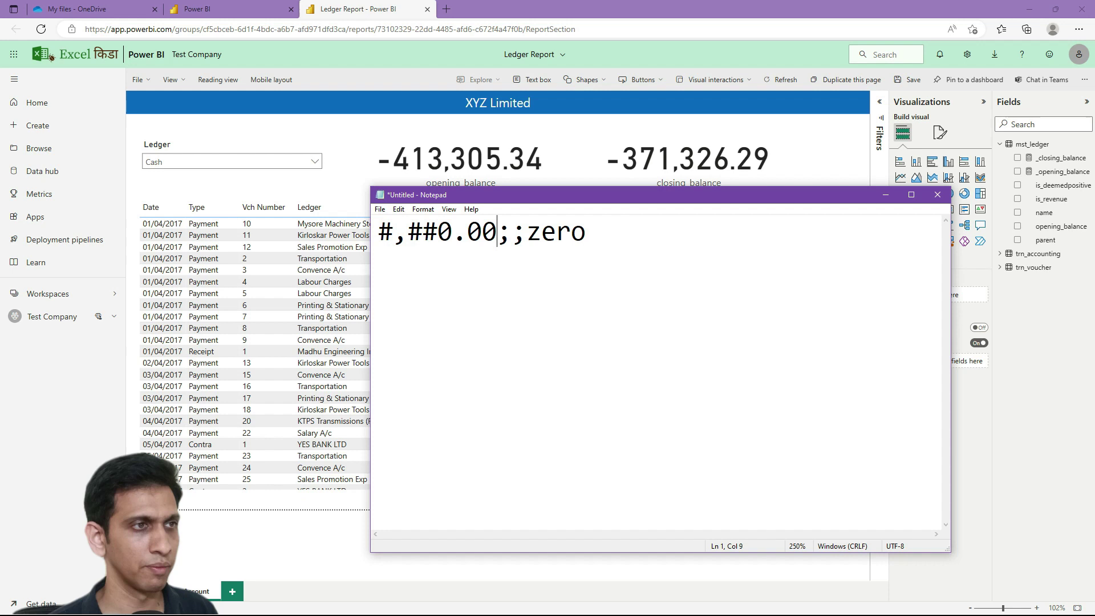
key(shift+Left)
key(shift+Home)
key(ctrl+c)
key(Right)
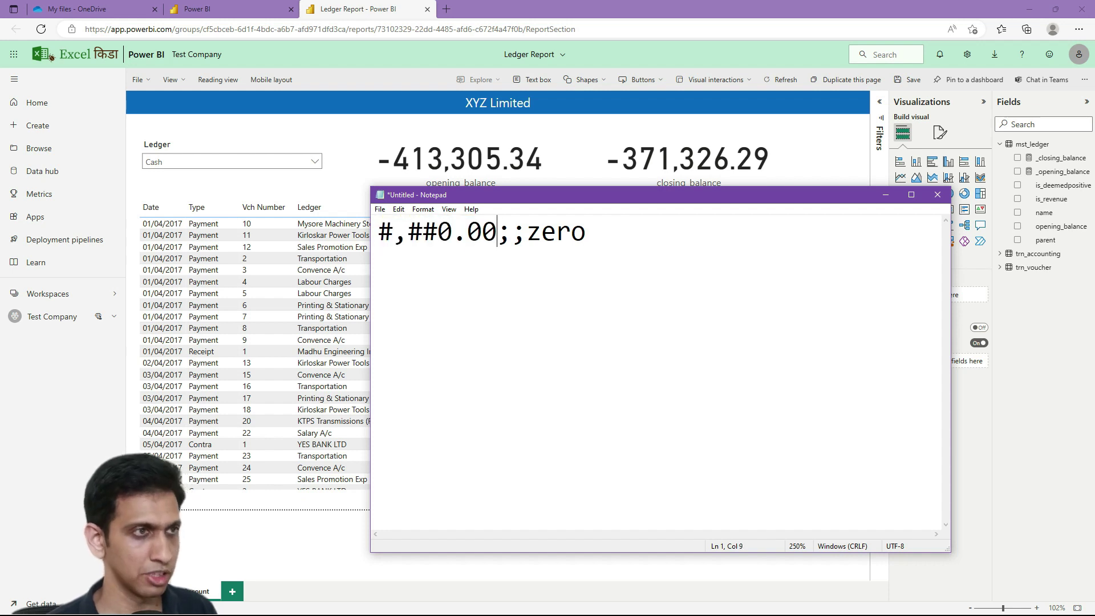
key(Right)
key(ctrl+v)
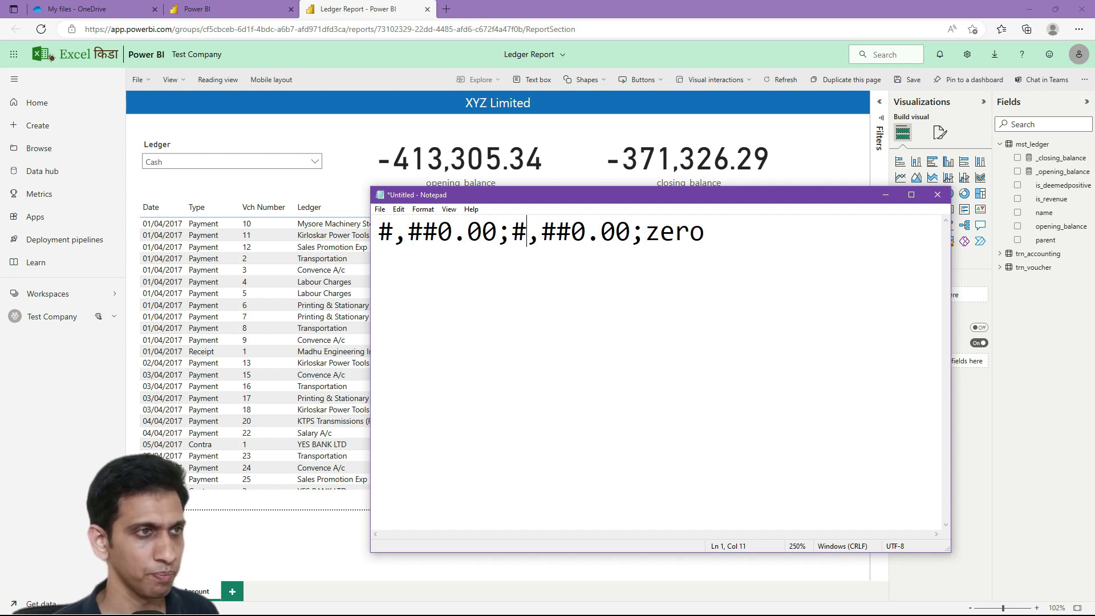
Add the " Cr" suffix to the first pattern and copy it after the second
key(Left)
key(Left)
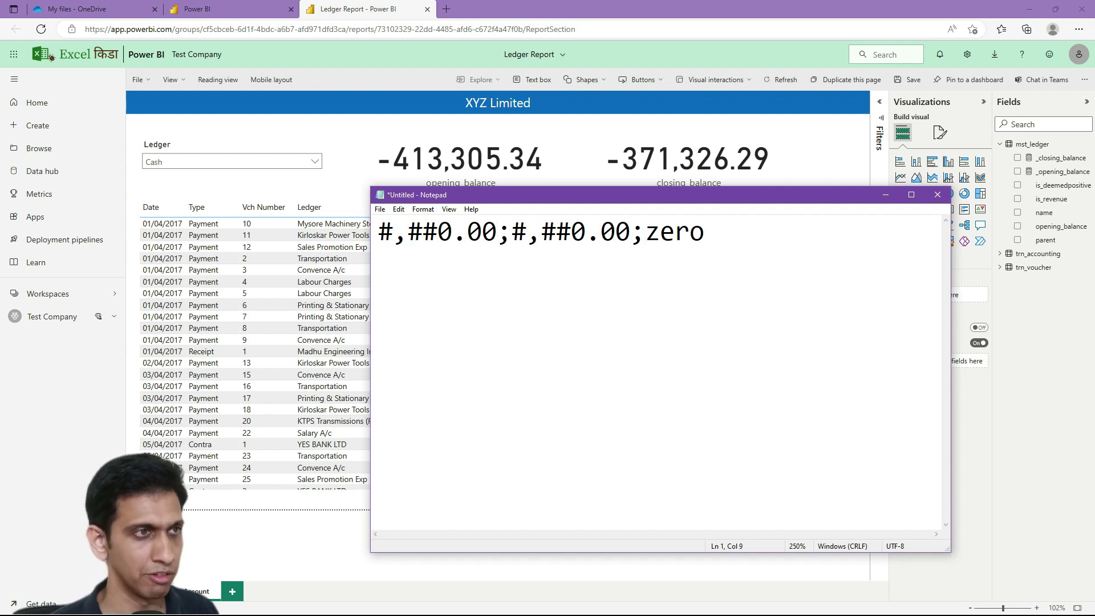
text("")
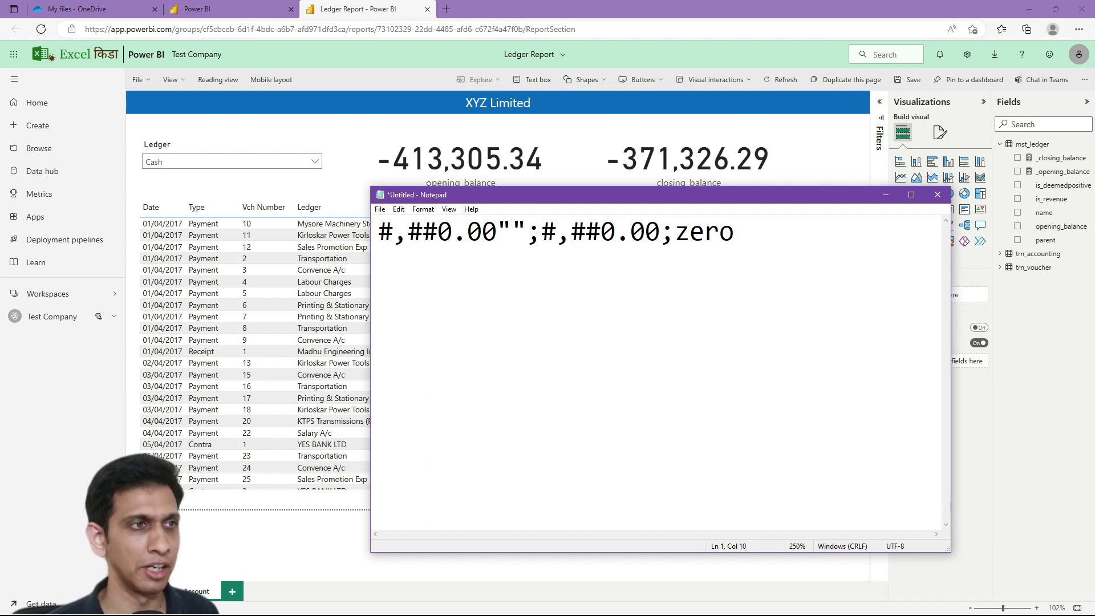
text( Cr)
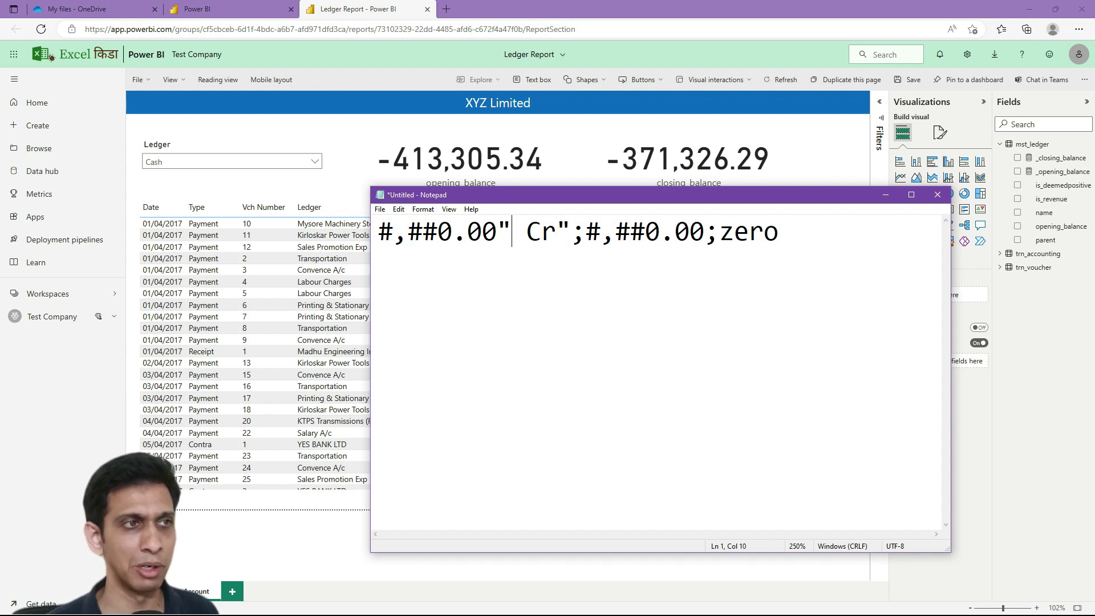
key(Left)
key(shift+Left)
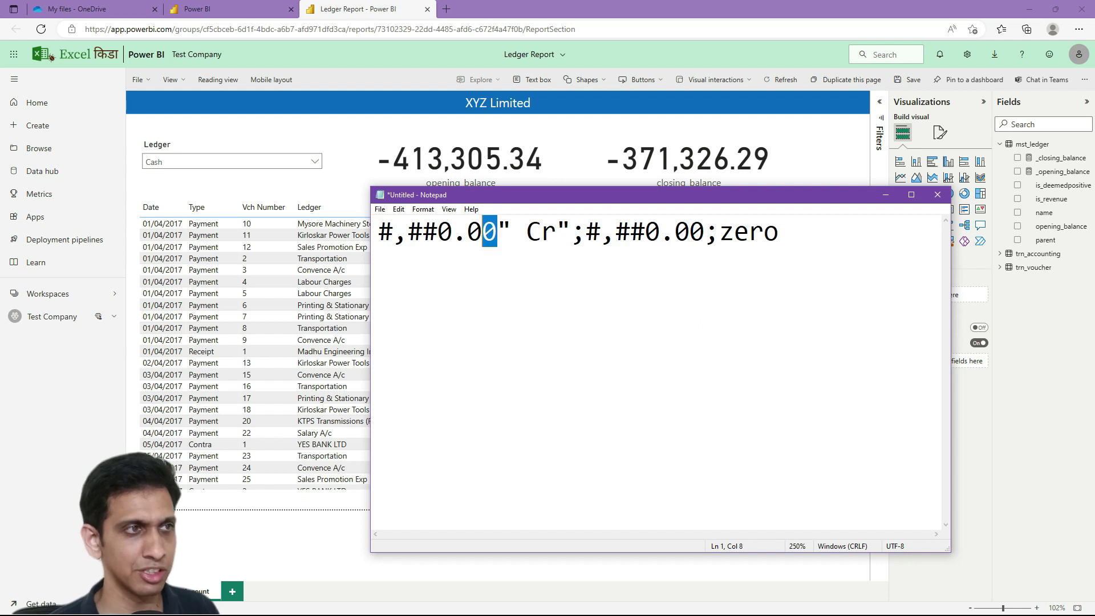
key(shift+Home)
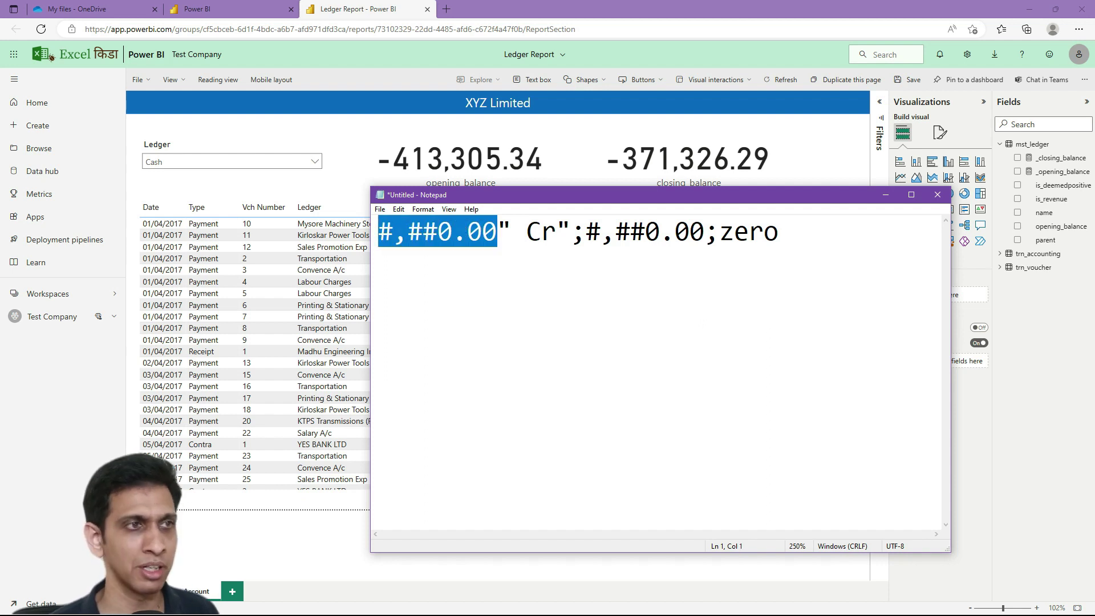
key(Right)
key(shift+Right)
key(shift+Right)
key(shift+Right)
key(shift+Right)
key(shift+Right)
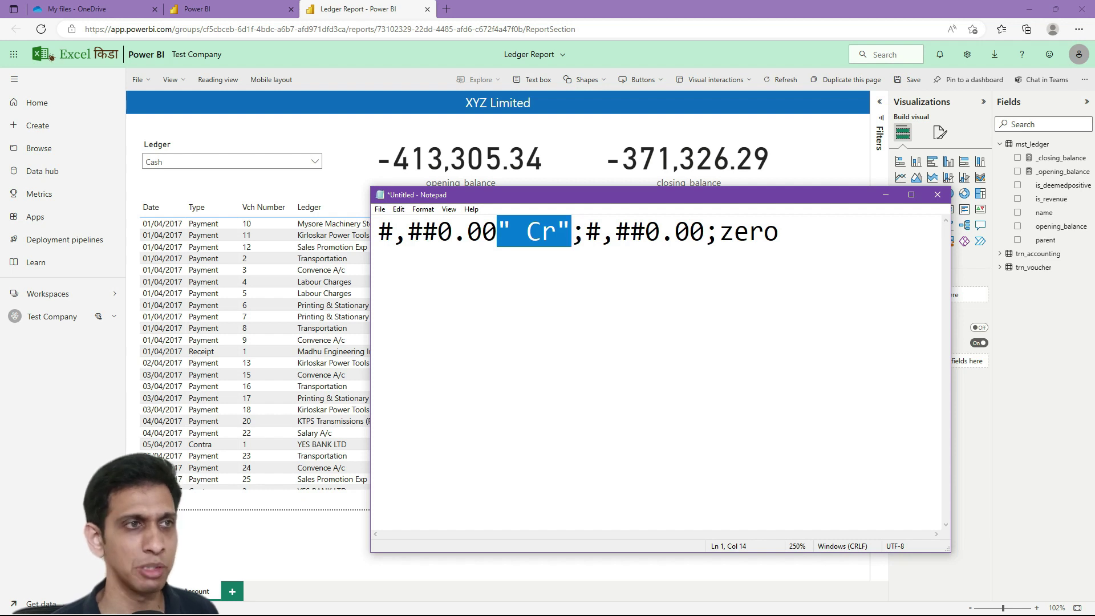
key(Right)
key(shift+Left)
key(shift+Left)
key(shift+Left)
key(shift+Left)
key(shift+Left)
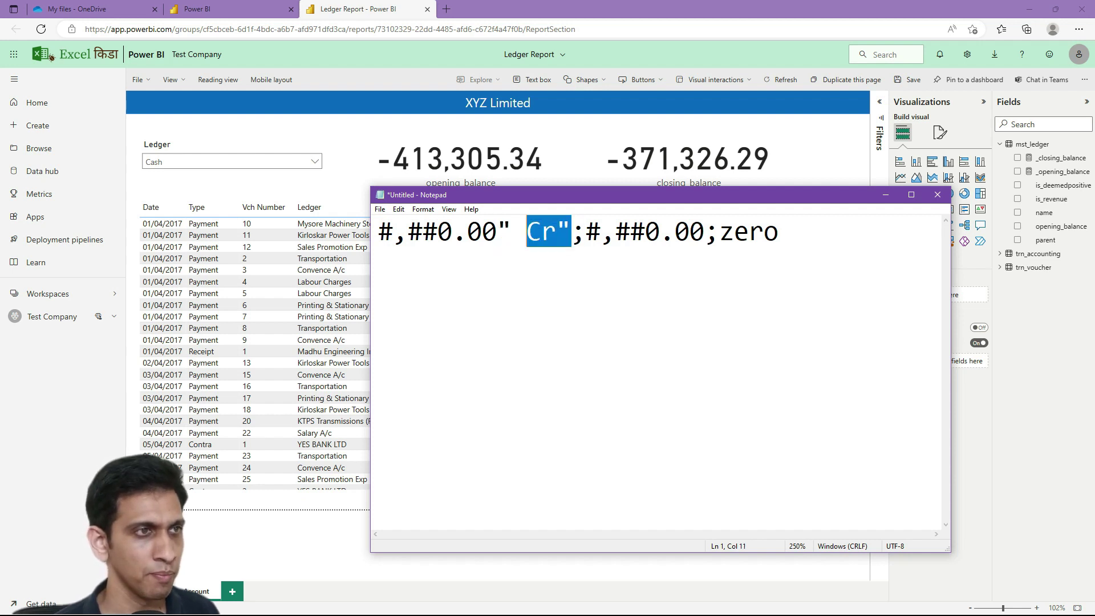
key(Right)
key(Right)
key(Right)
key(Right)
key(Right)
key(Right)
key(Right)
key(Right)
key(Right)
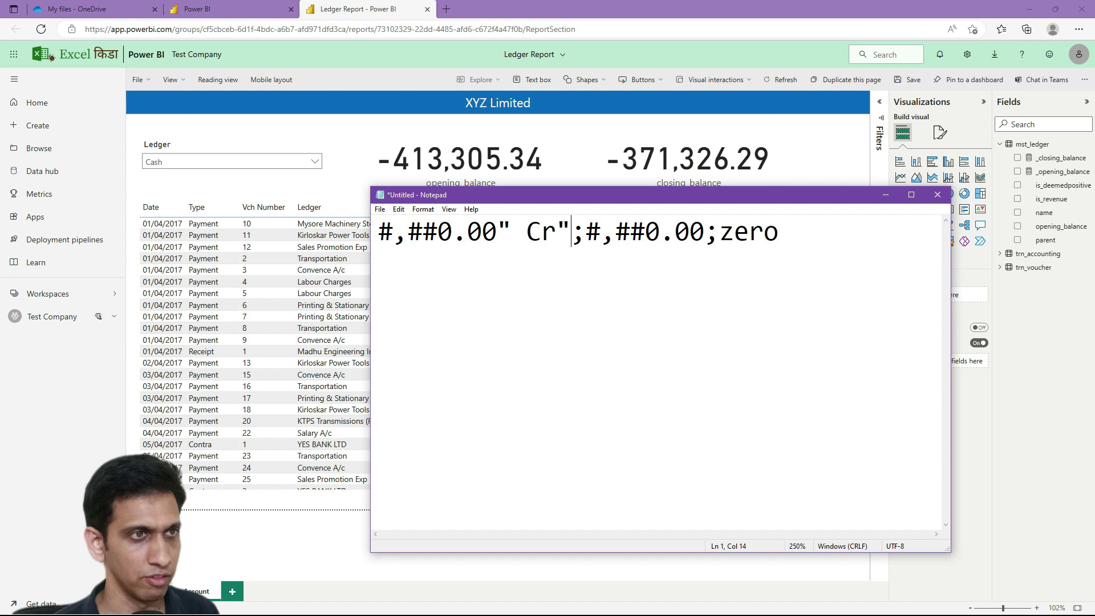
key(ctrl+v)
Change the second suffix to Dr, set the zero section to "Nil", and select the line
key(Left)
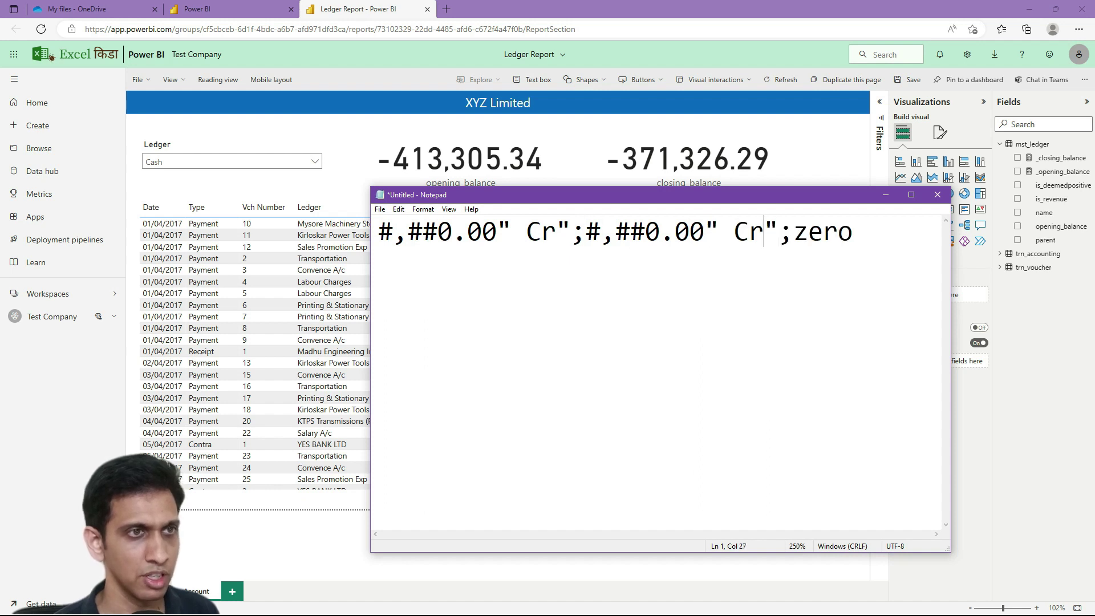
key(shift+Left)
key(shift+Left)
text(Dr")
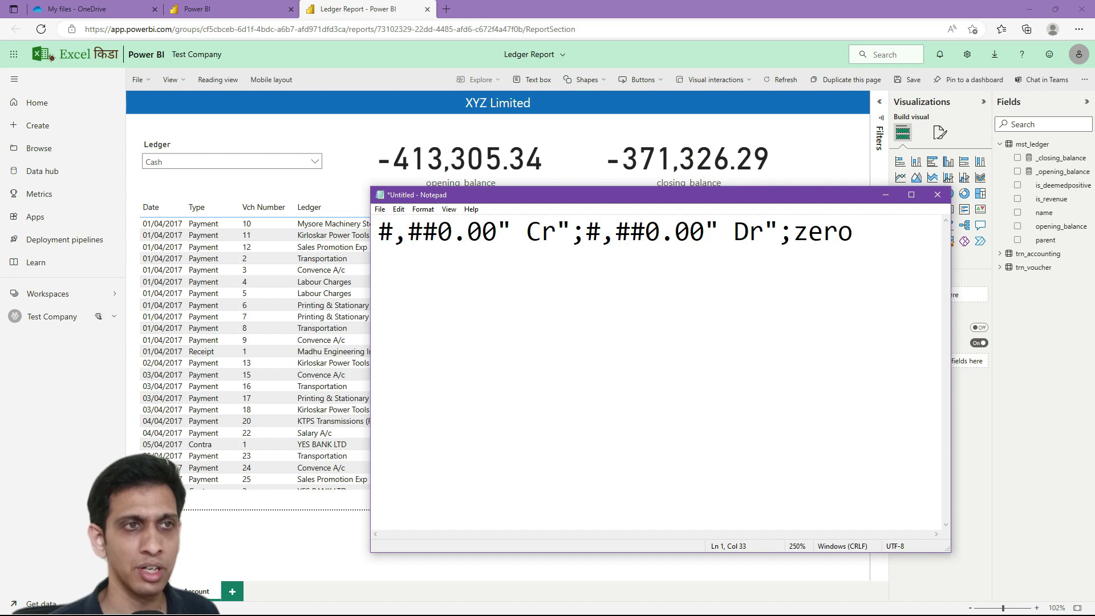
text(;zero)
key(shift+Left)
key(shift+Left)
key(shift+Left)
key(shift+Left)
key(BackSpace)
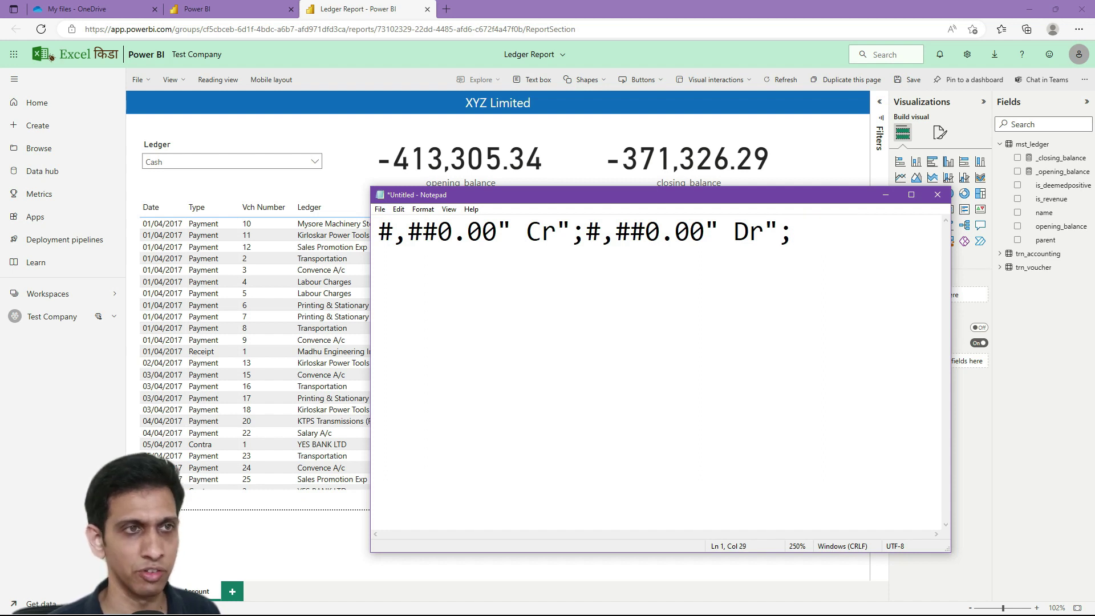
text("")
key(Left)
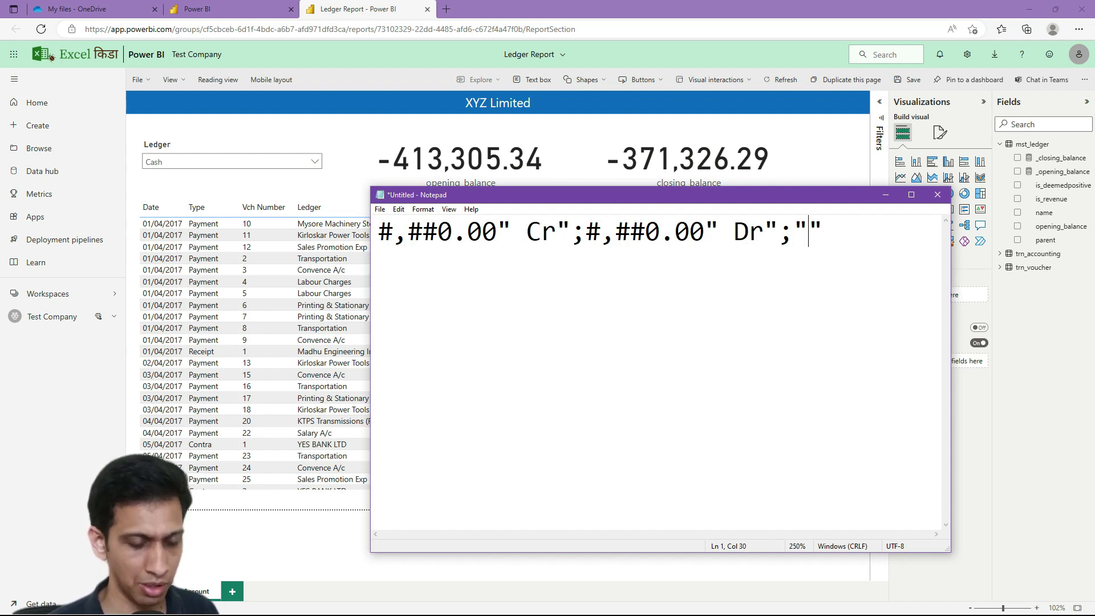
text(Nil)
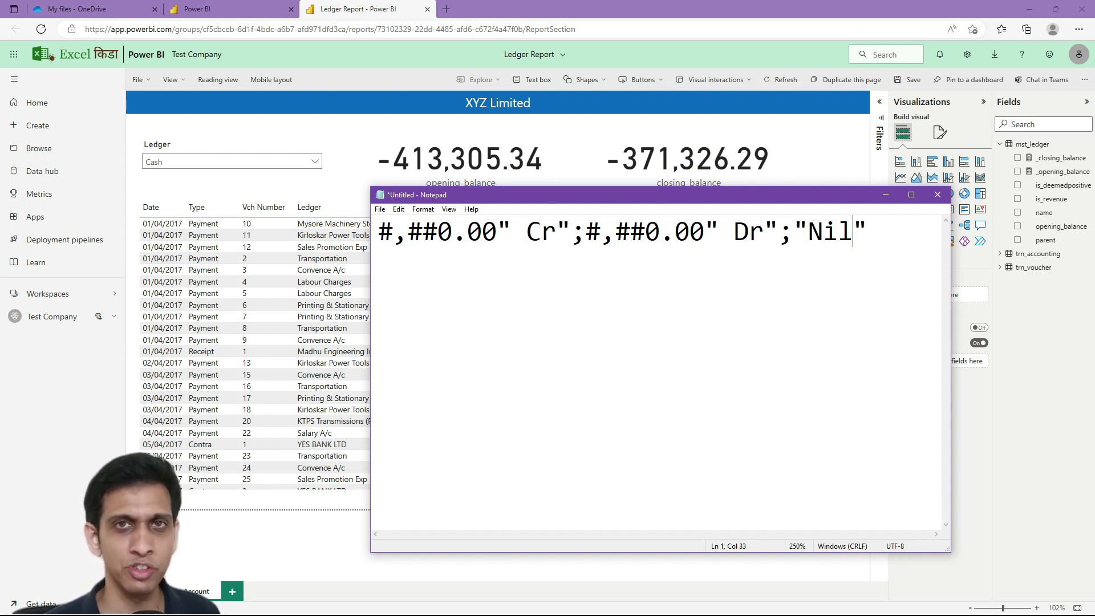
click(379, 231)
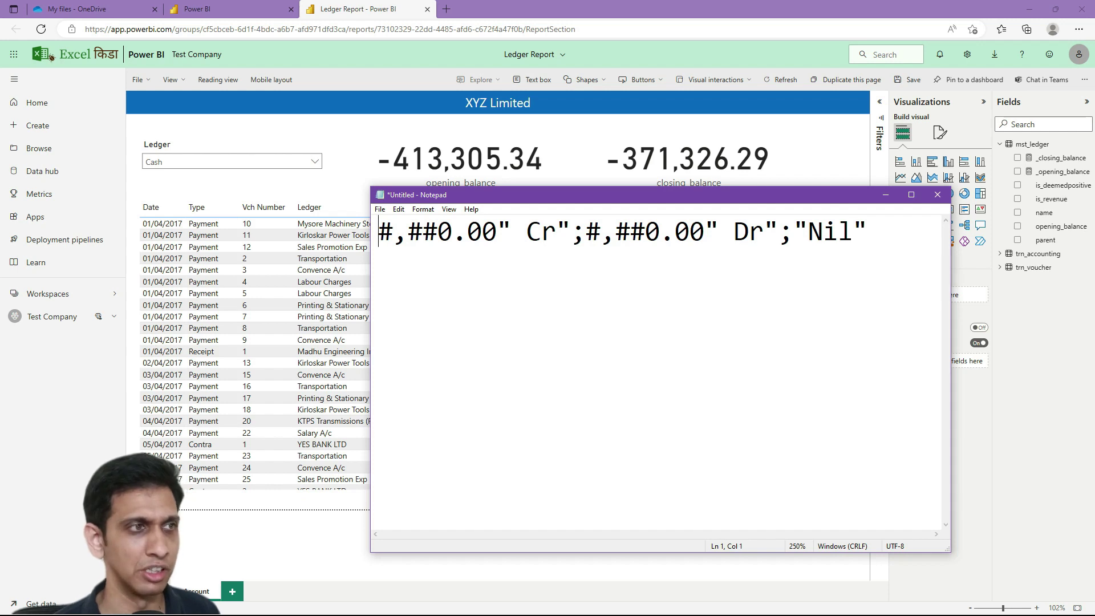
key(shift+End)
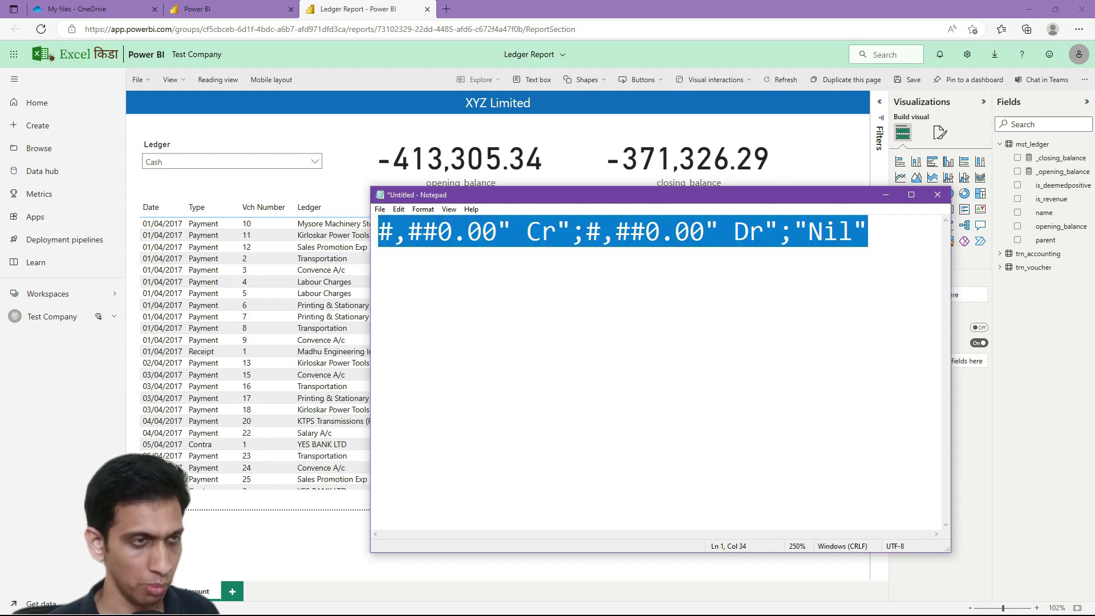
In the data model, select _opening_balance and try setting its format to Custom
click(197, 9)
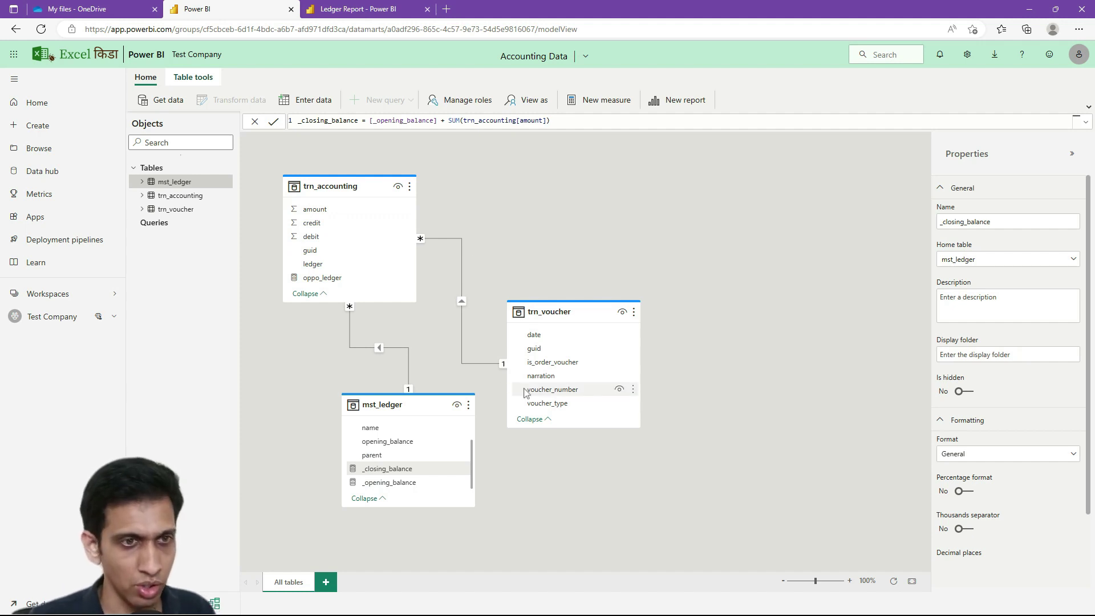
click(394, 484)
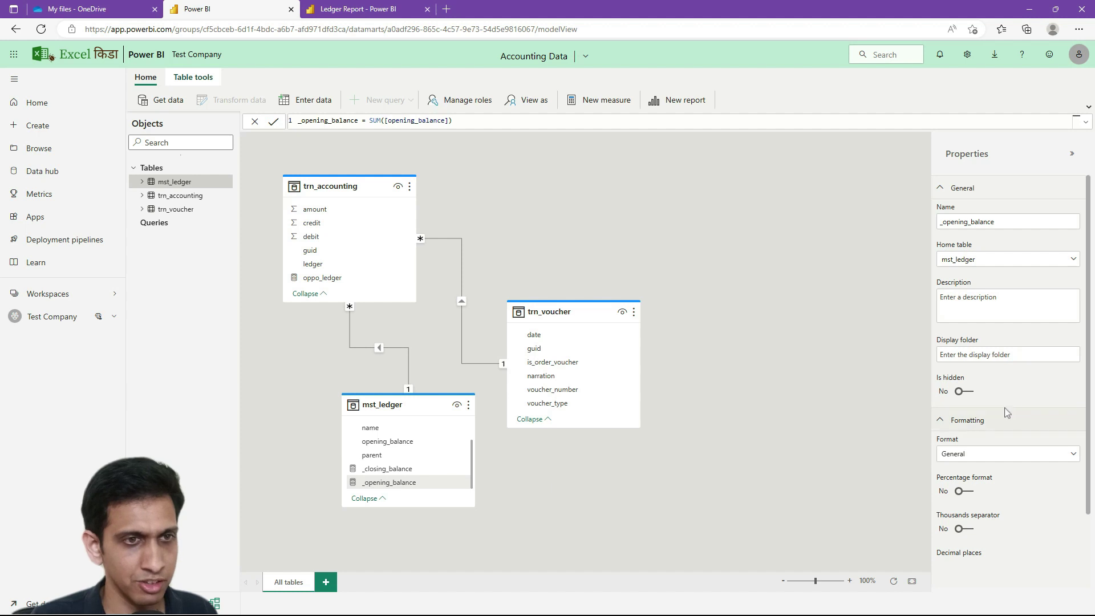
click(985, 455)
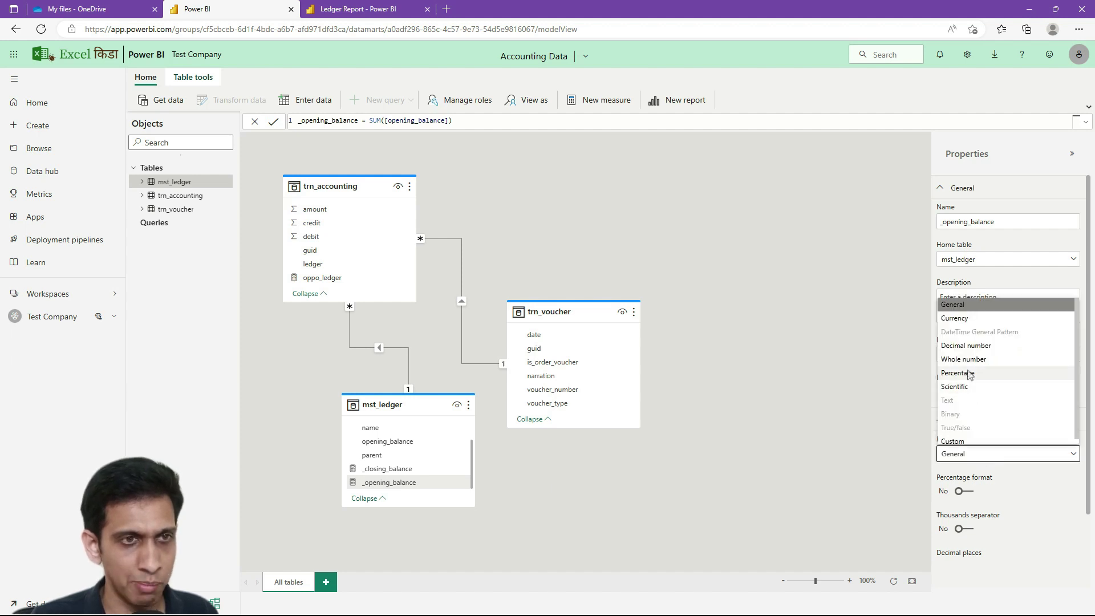
click(962, 436)
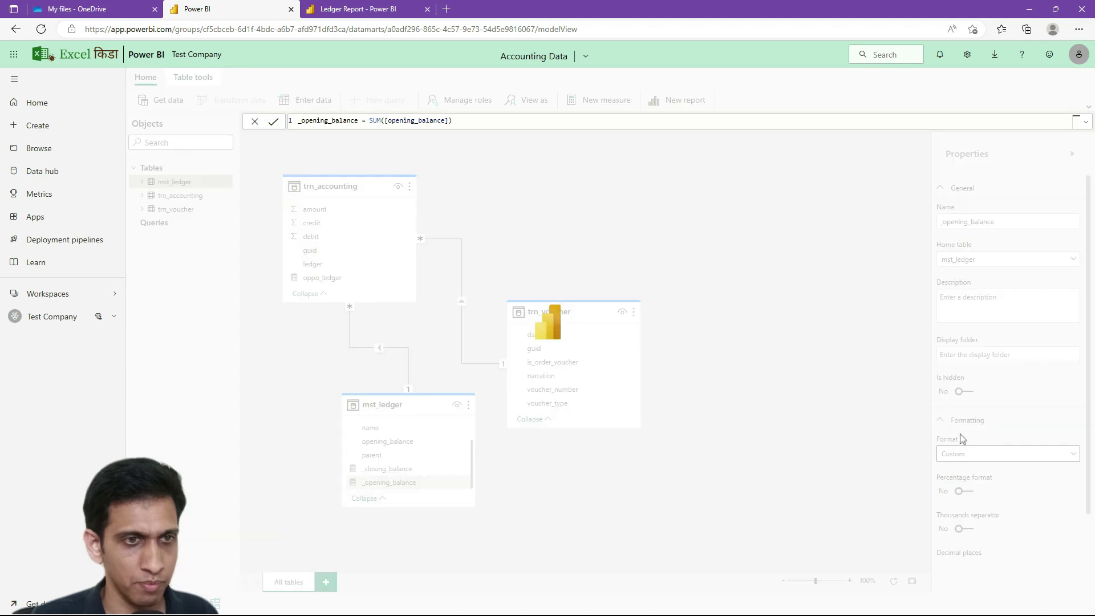
scroll(998, 486, down, 2)
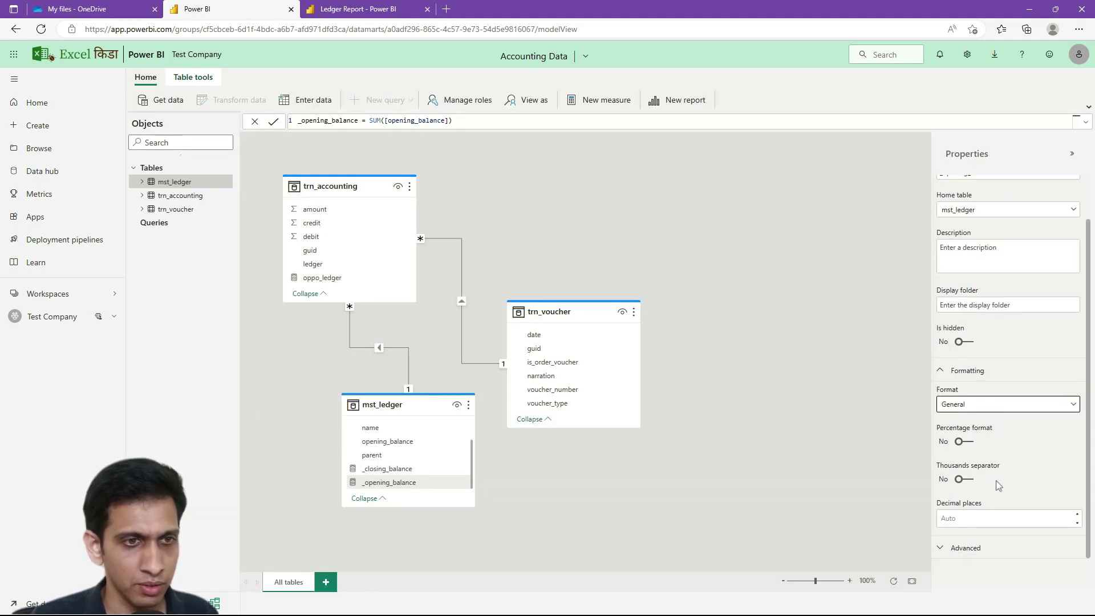
Browse the measure's number formats, then set it to Decimal number
click(428, 483)
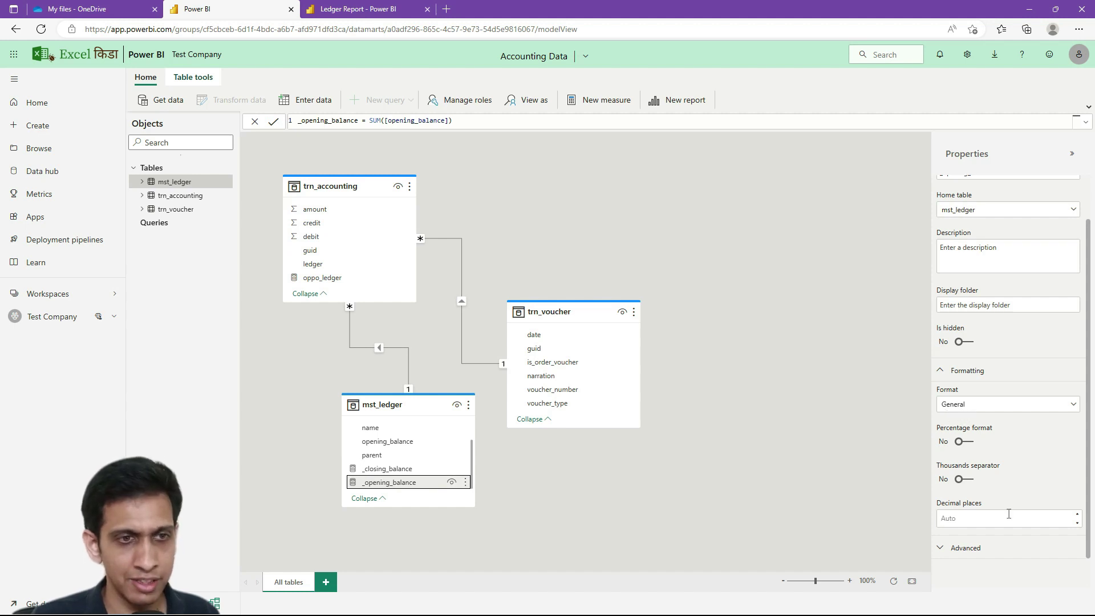
click(984, 550)
click(981, 512)
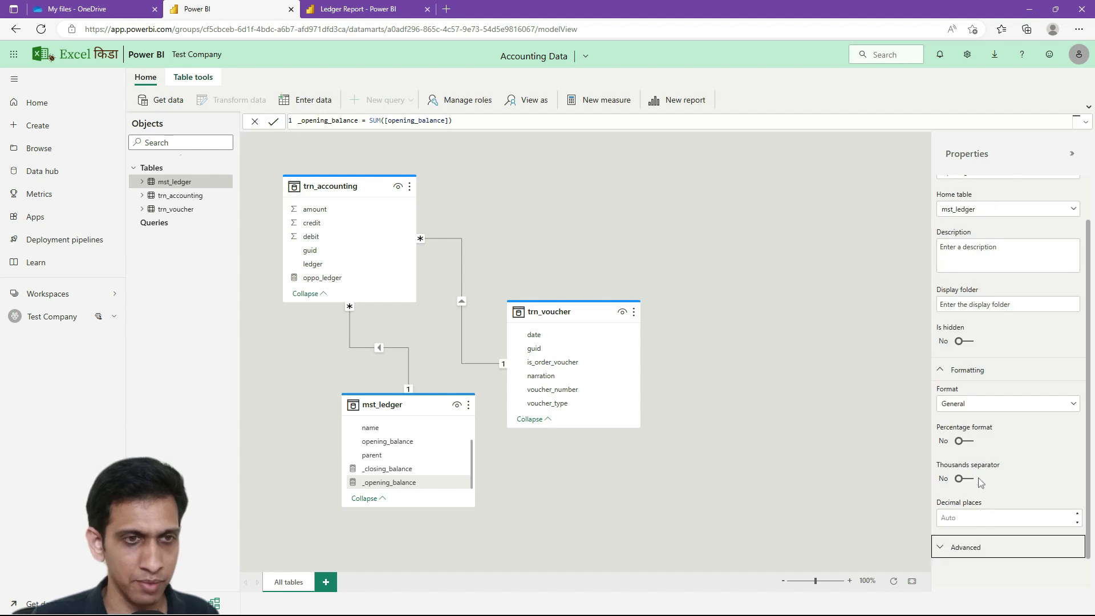
click(984, 404)
key(Down)
key(Down)
key(Down)
key(Down)
key(Down)
key(Down)
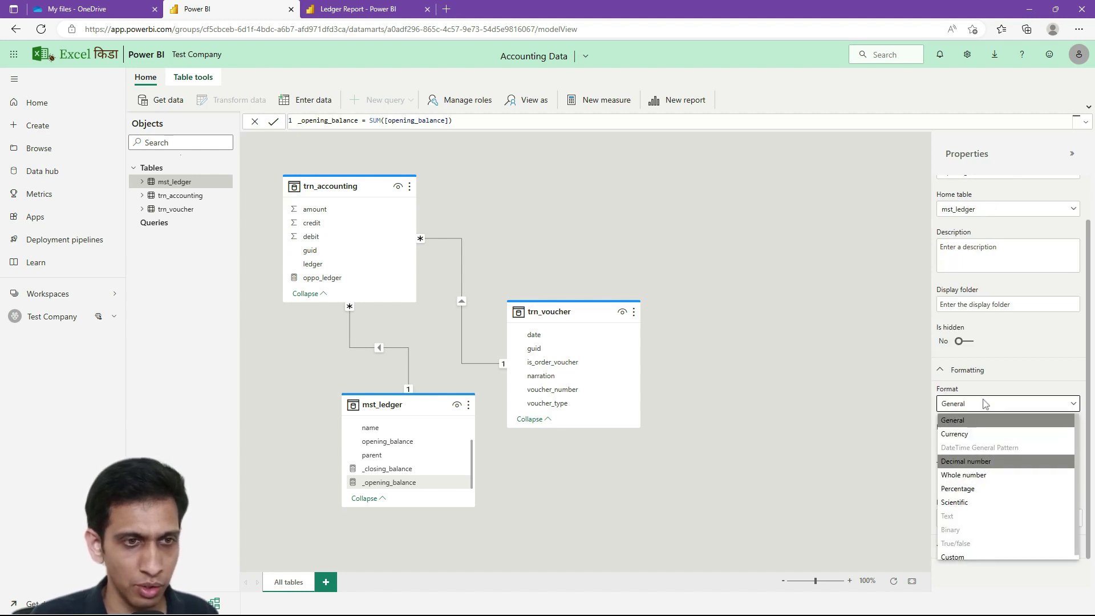
key(Up)
key(Down)
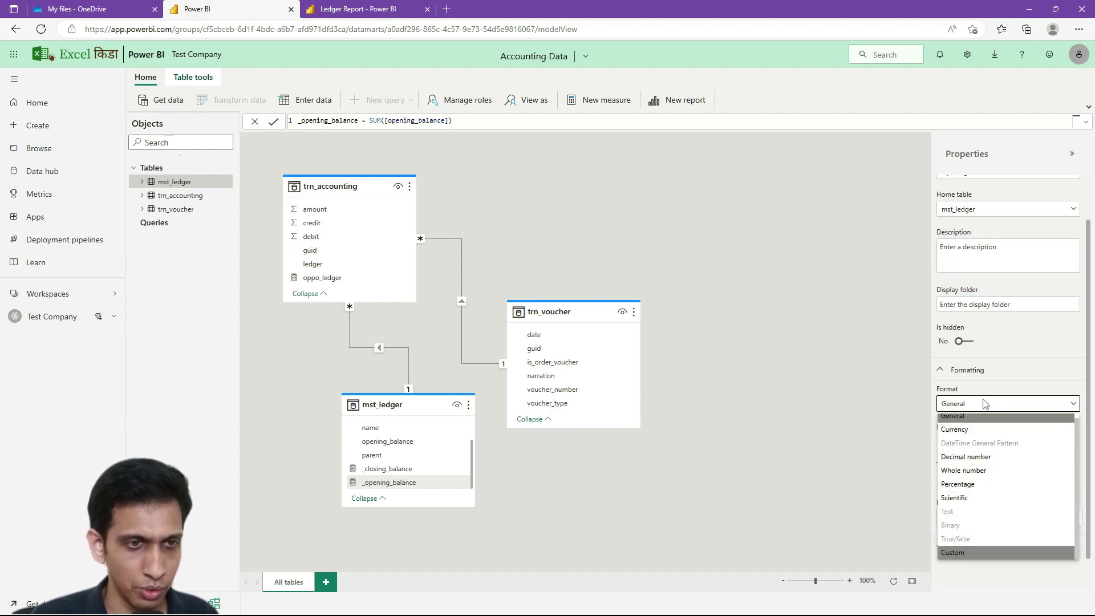
key(Escape)
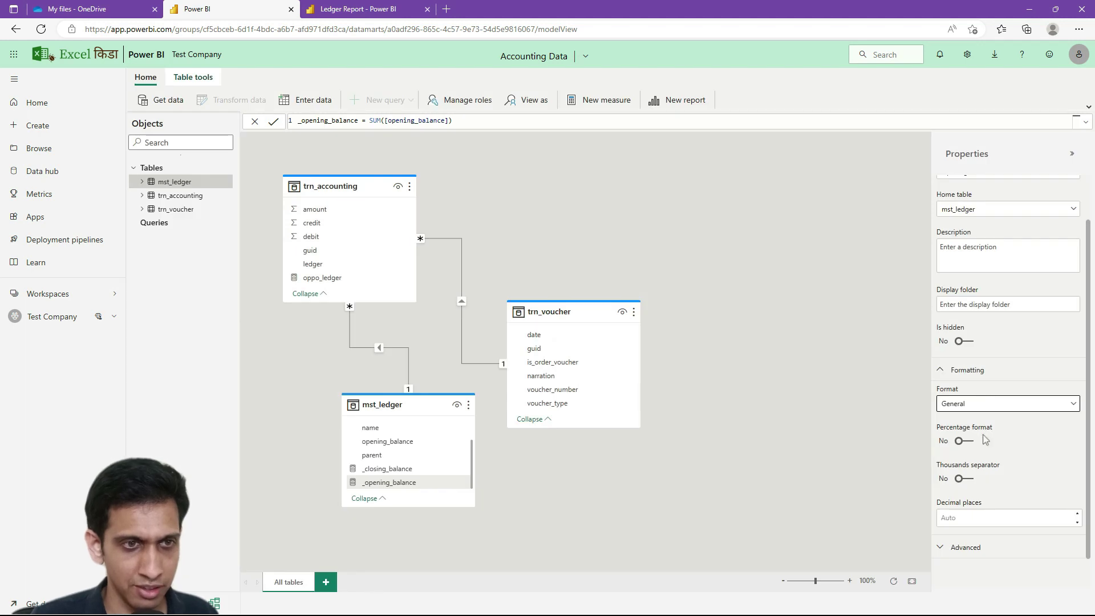
click(992, 406)
key(Down)
key(Down)
key(Down)
key(Down)
key(Down)
key(Down)
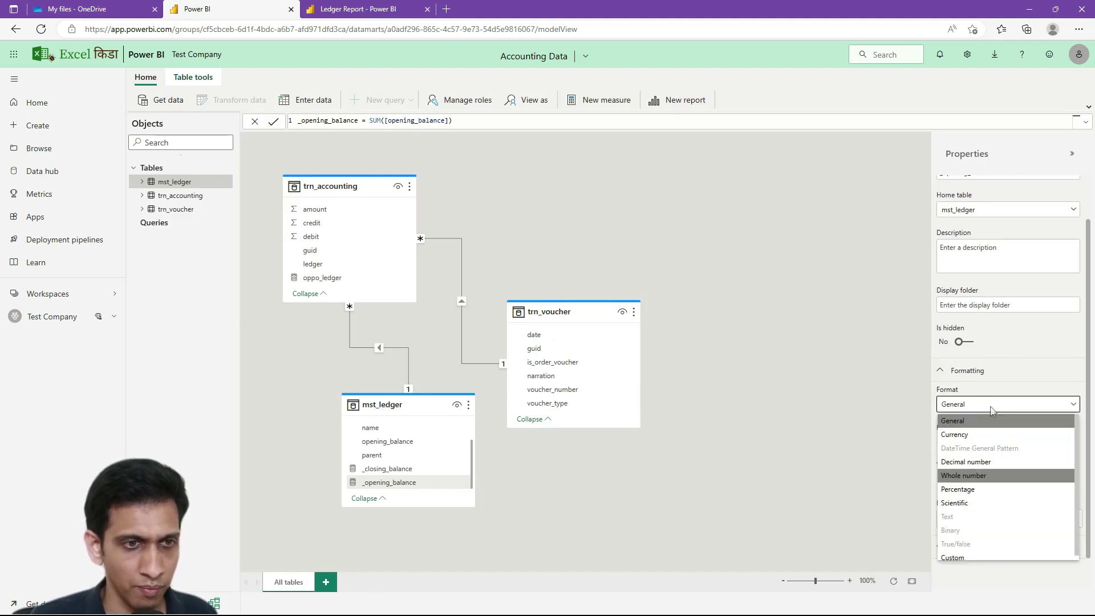
key(Escape)
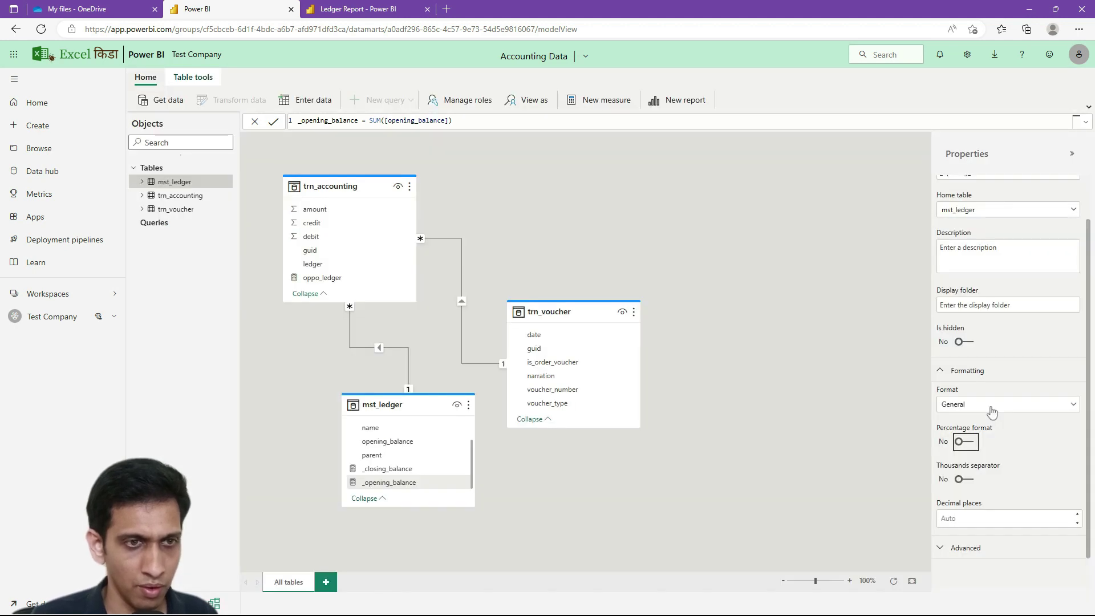
click(971, 482)
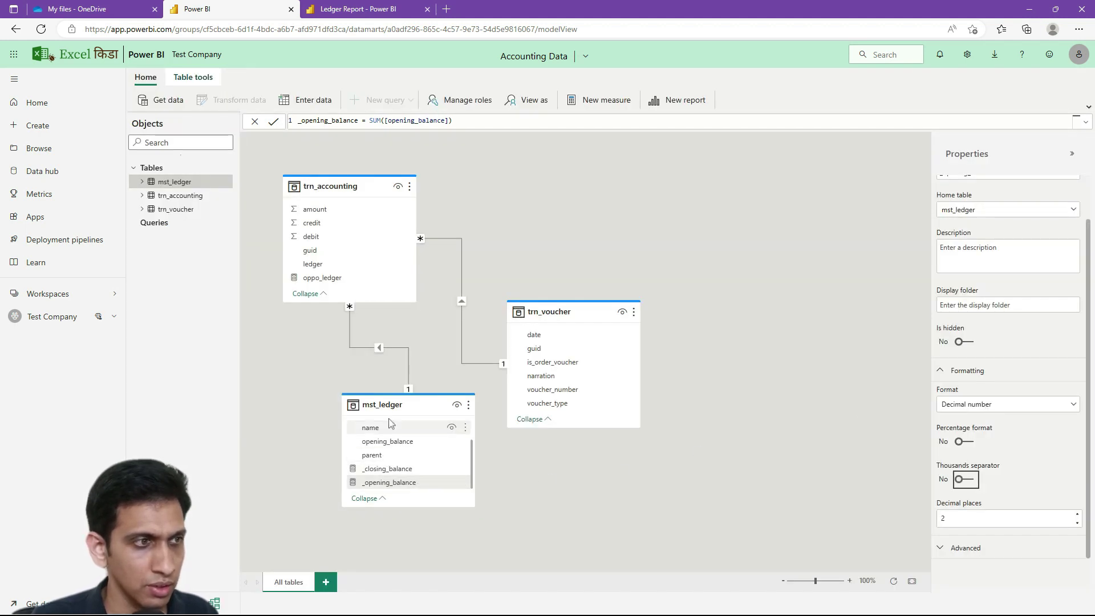
Reposition the mst_ledger table card and choose the Custom number format
drag(389, 406, 384, 395)
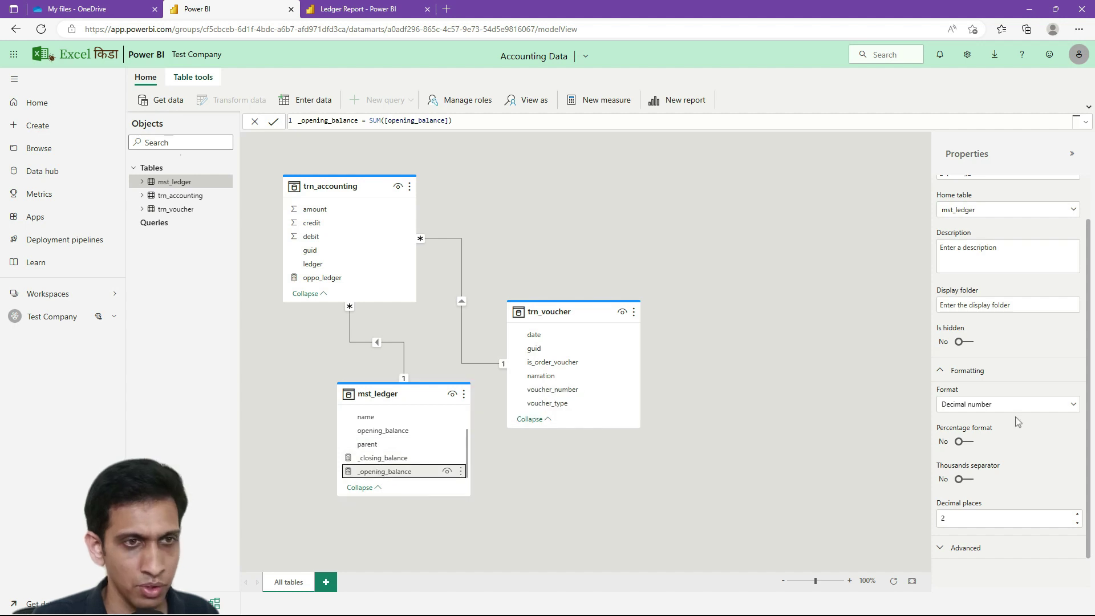
click(968, 548)
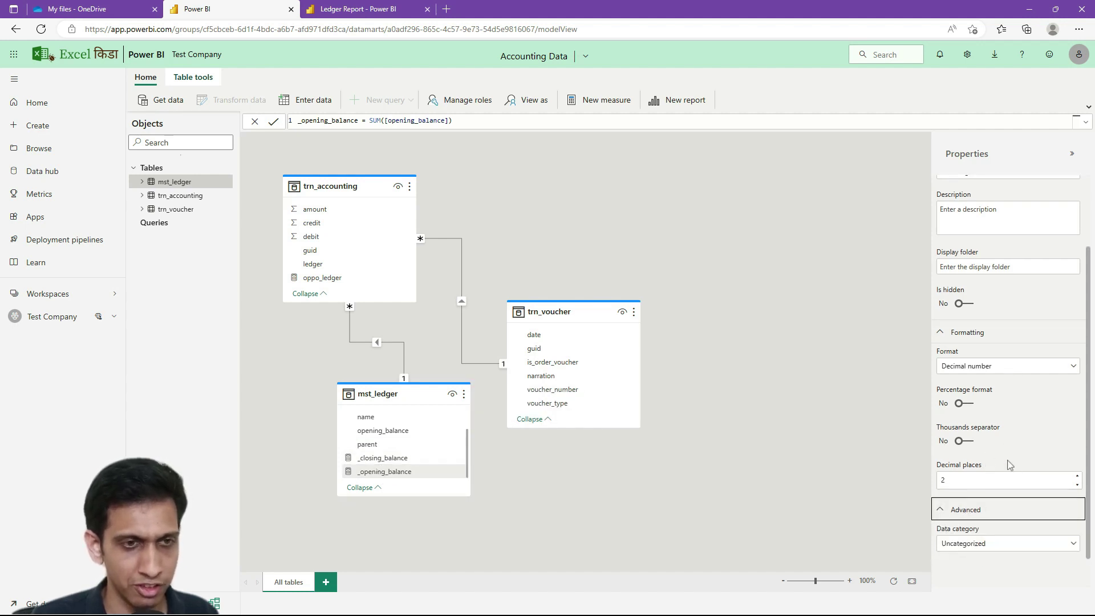
click(991, 365)
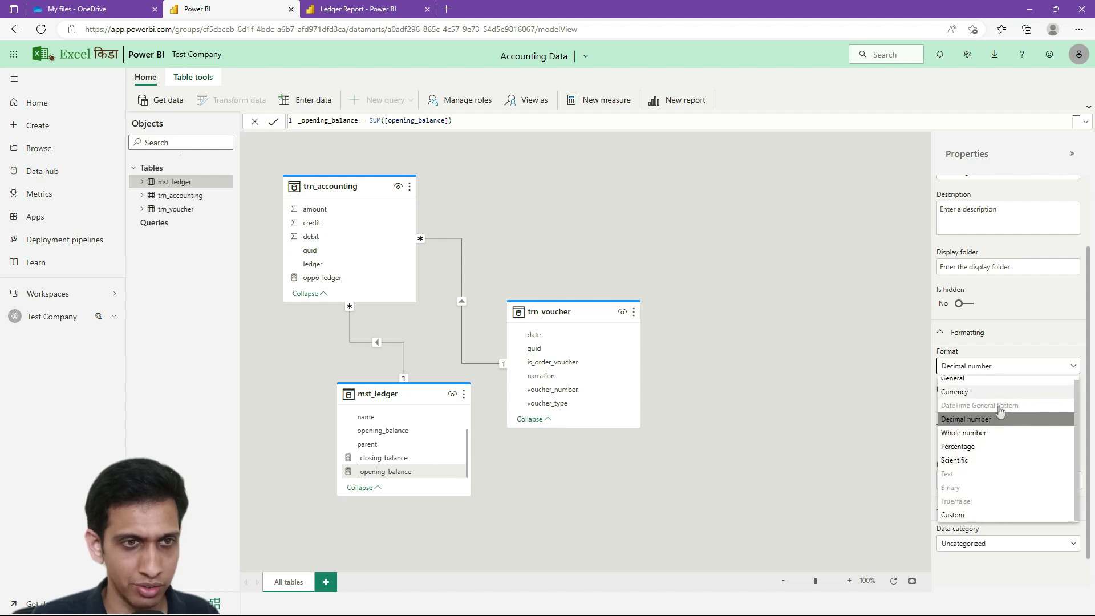
click(952, 515)
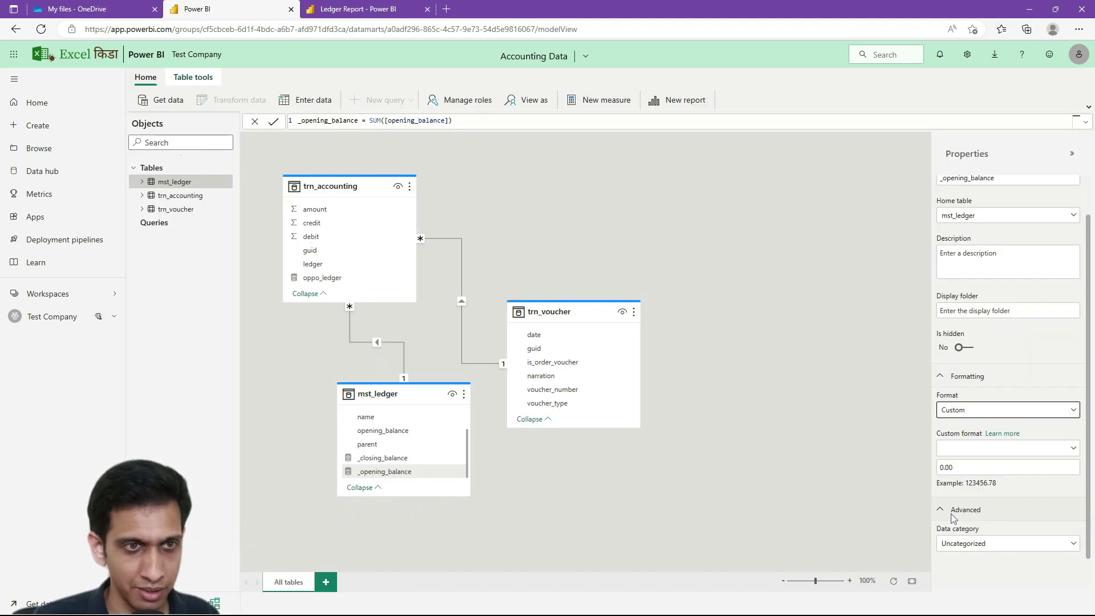
Replace the custom format string with #,##0.00" Cr";#,##0.00" Dr";"Nil" and verify the 123,456.78 Cr preview
click(992, 455)
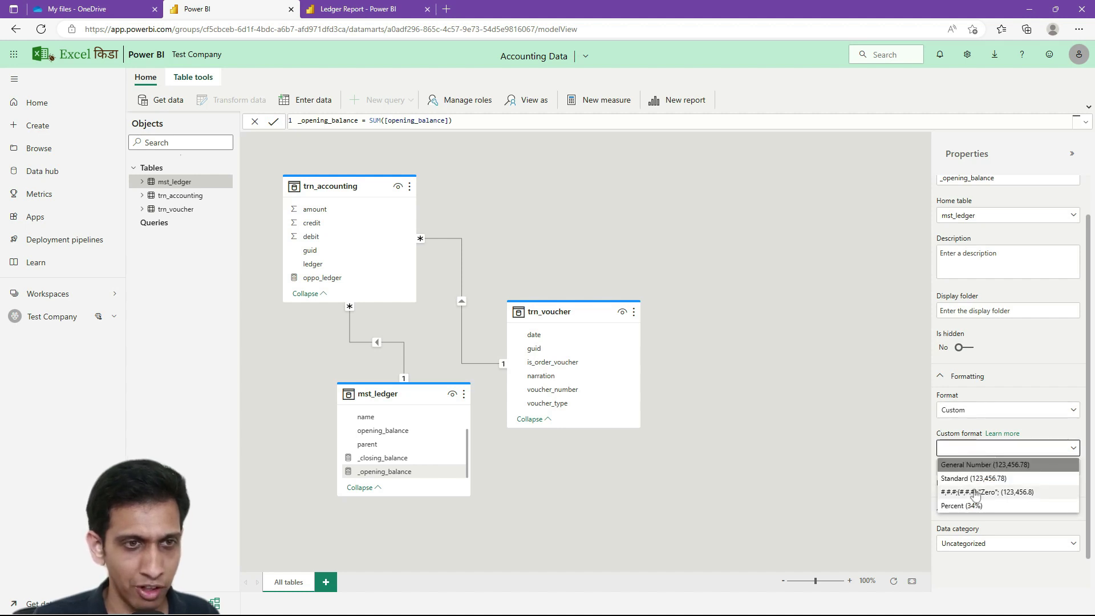
click(975, 493)
click(1023, 465)
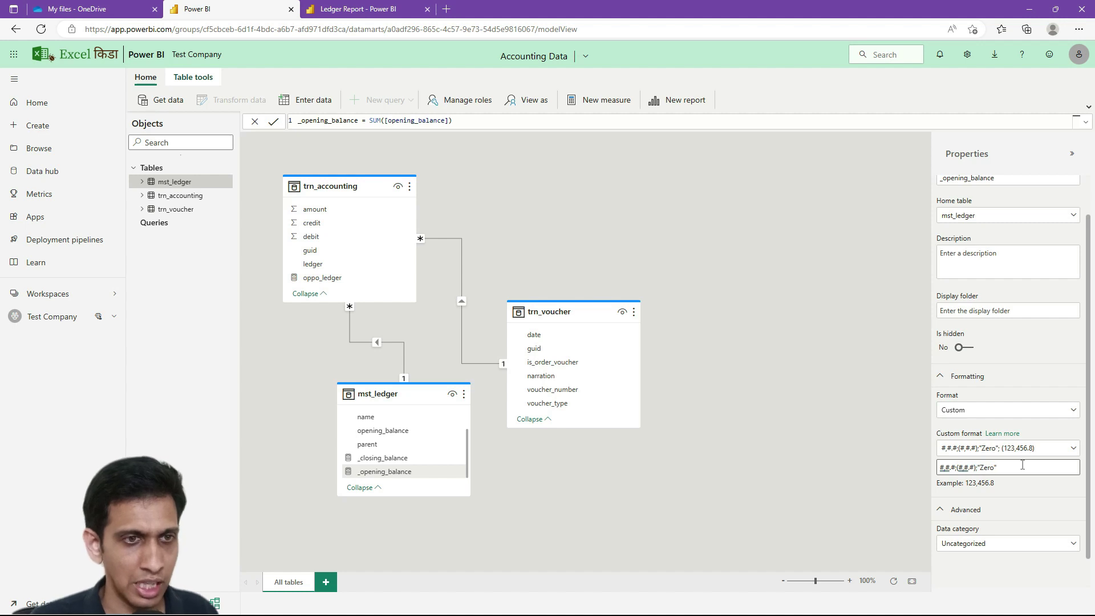
key(ctrl+a)
key(BackSpace)
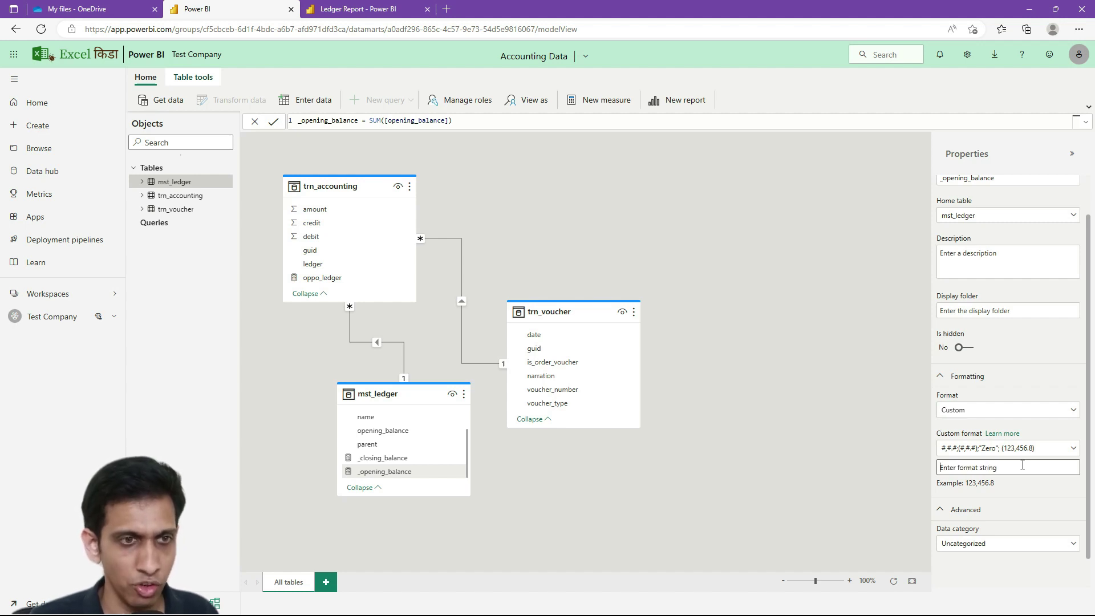
text(#,##0.00" Cr";#,##0.00" Dr";"Nil")
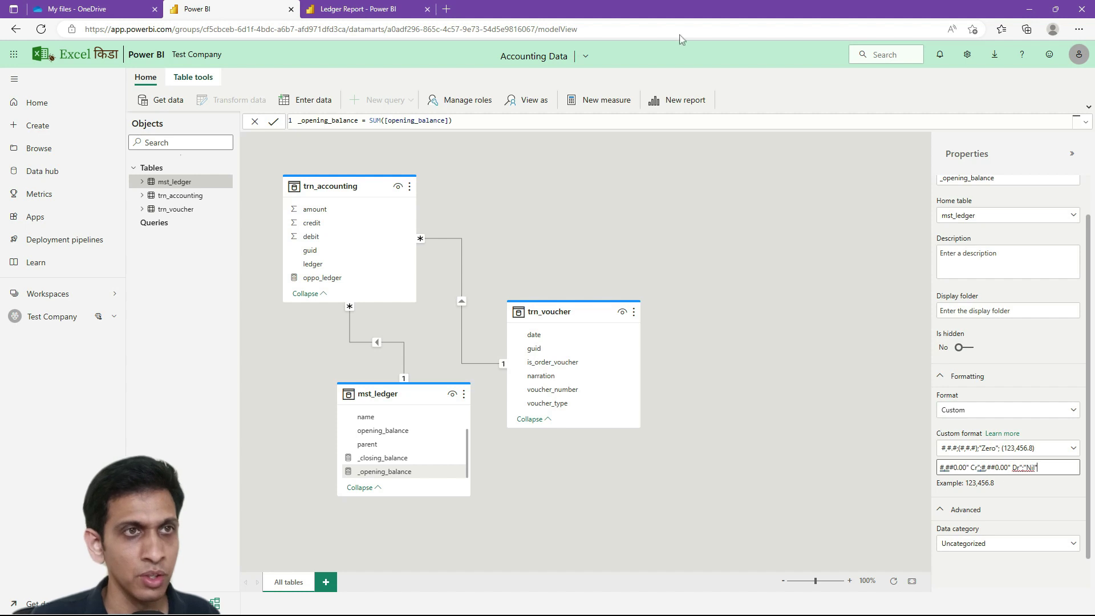
click(836, 372)
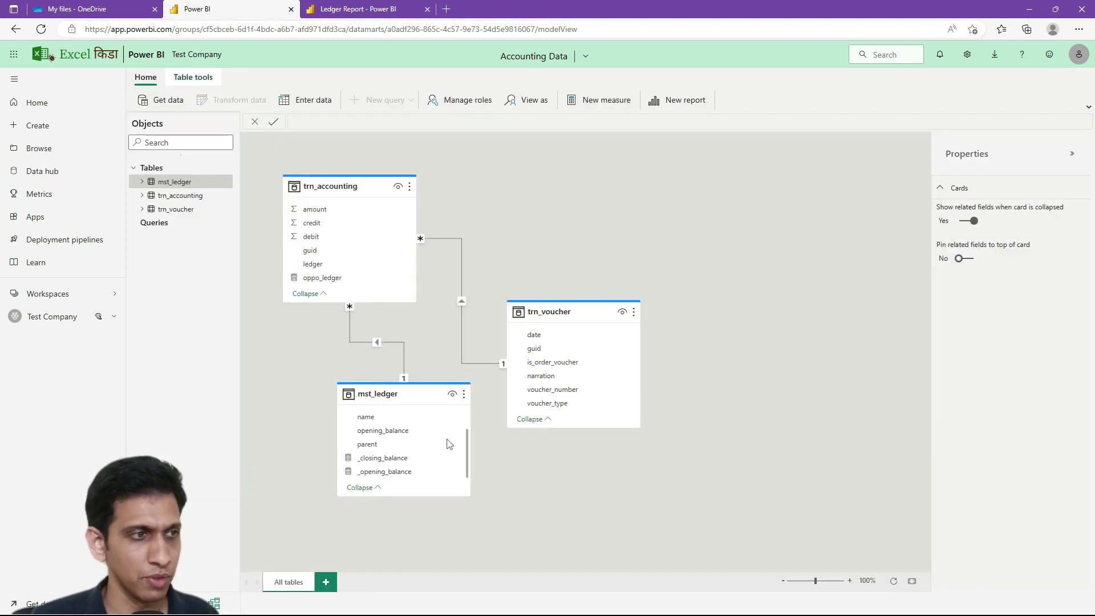
click(401, 470)
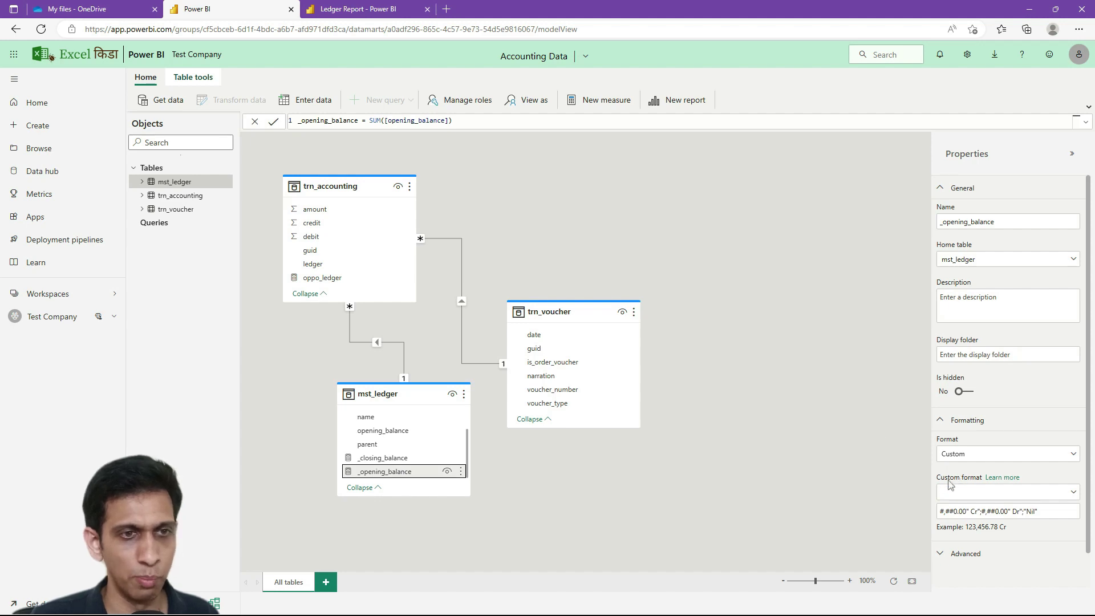
Refresh the Ledger Report so the opening card shows 413,305.34 Dr, then widen it
click(368, 8)
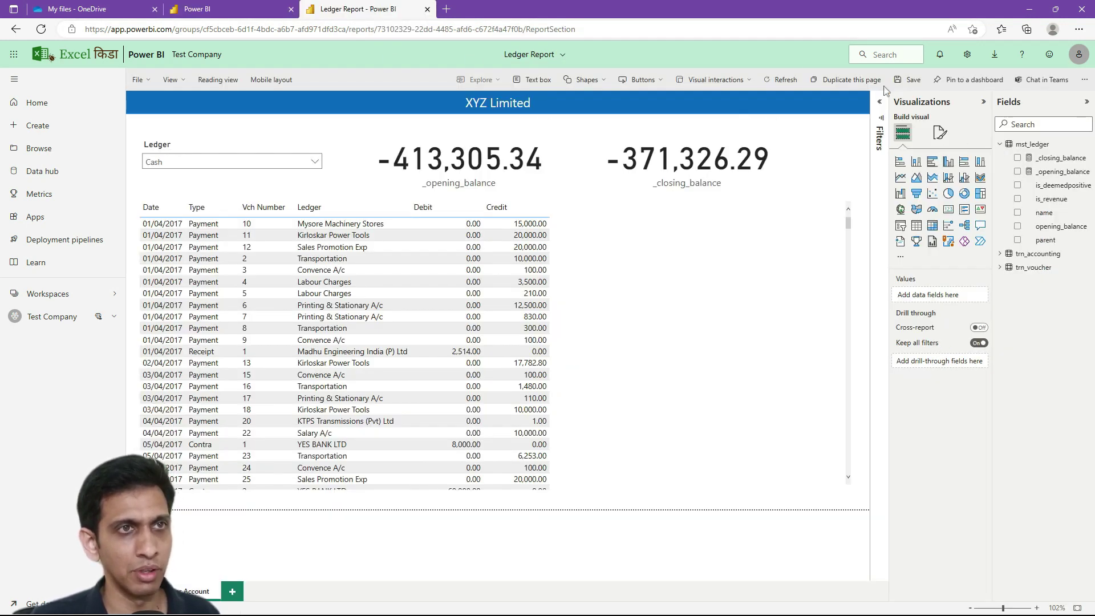
click(784, 86)
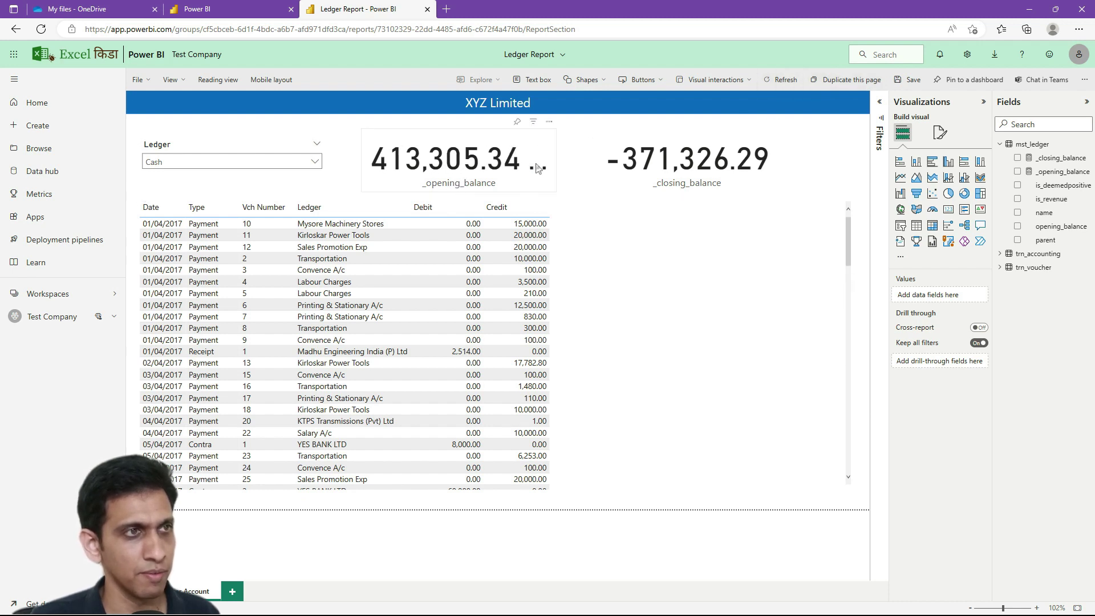
click(535, 169)
drag(556, 164, 575, 166)
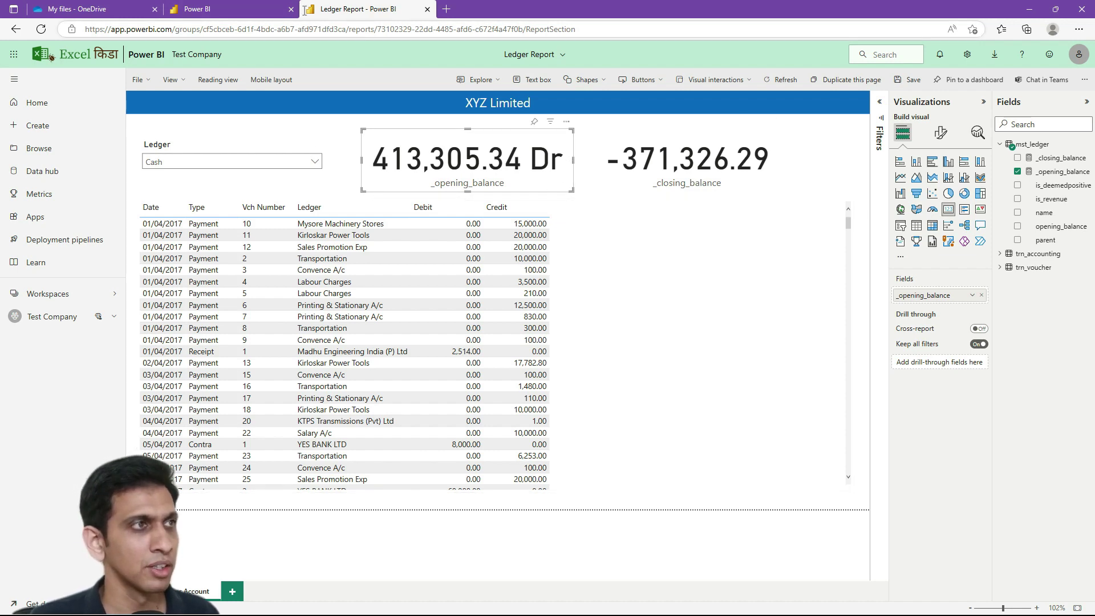
Select the _closing_balance measure in the data model and turn on its thousands separators
click(229, 7)
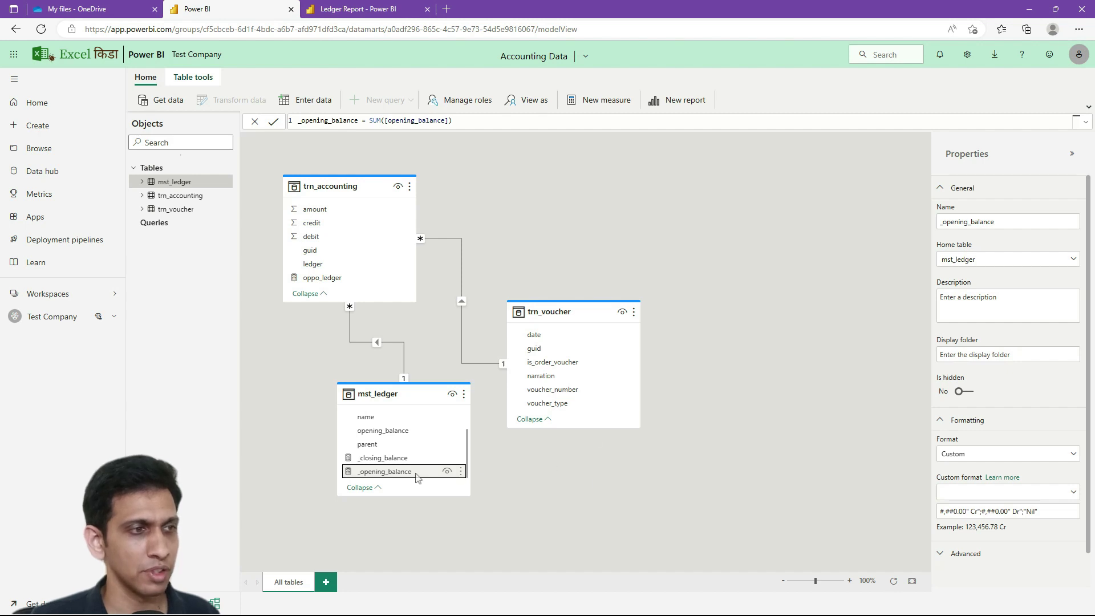
click(399, 461)
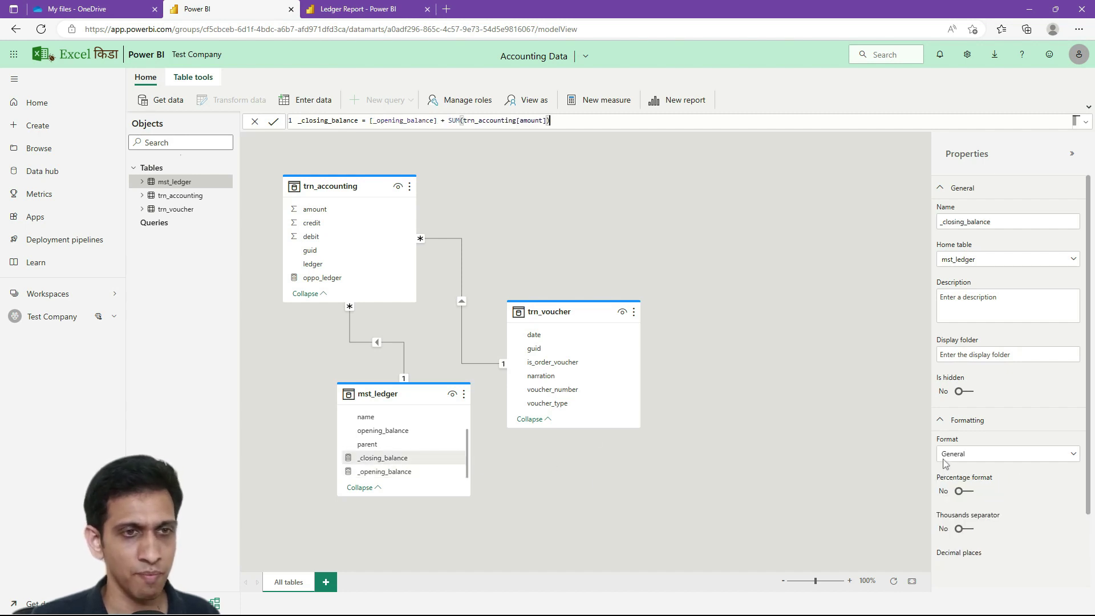
scroll(972, 437, down, 3)
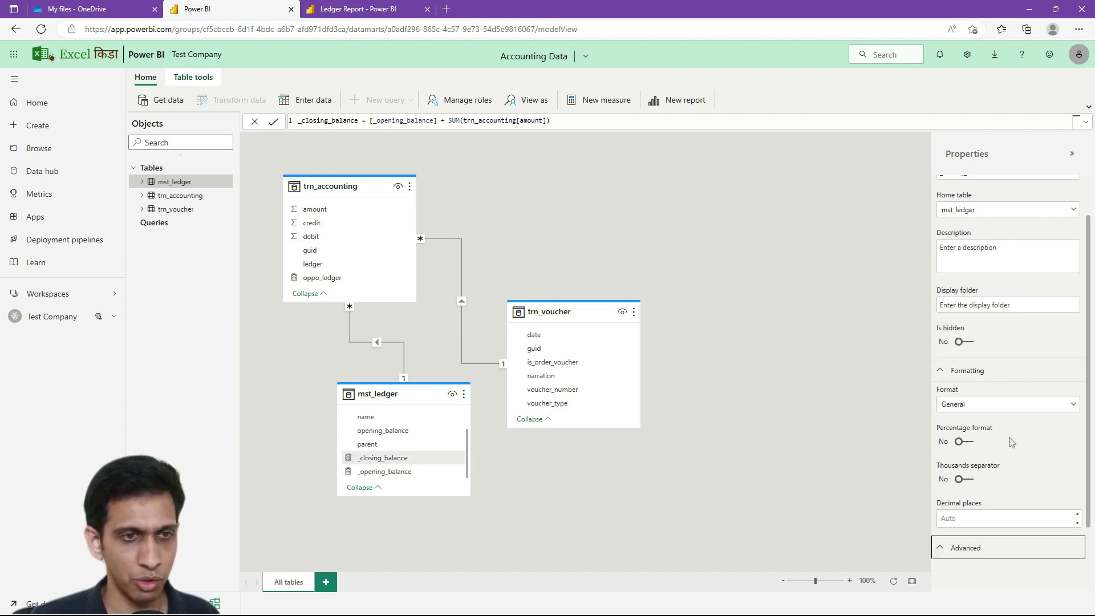
click(1000, 370)
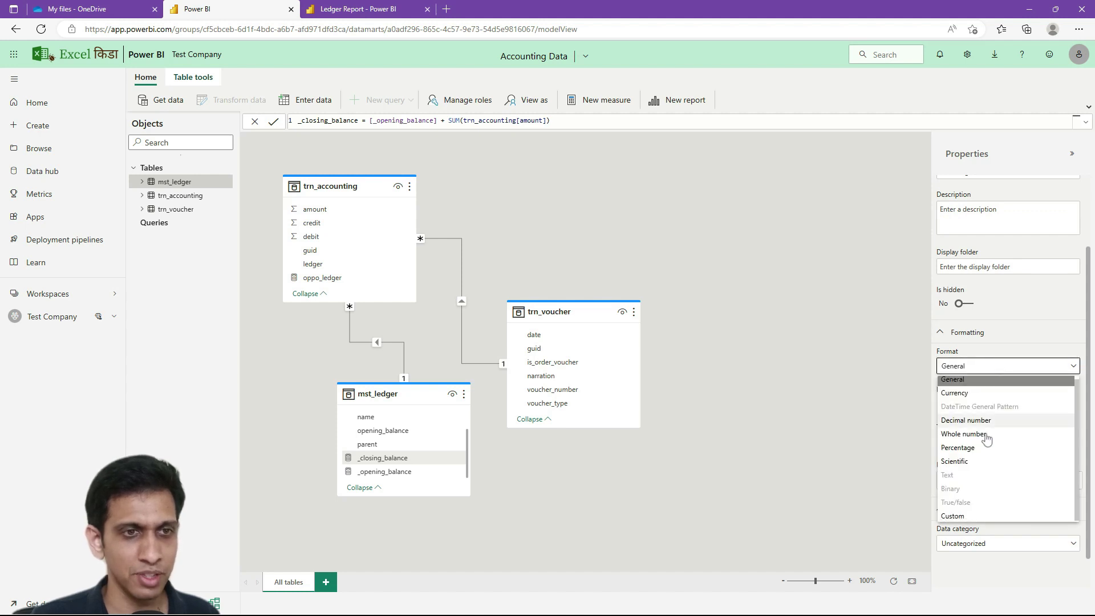
key(Down)
key(Down)
key(Down)
key(Down)
key(Down)
key(Down)
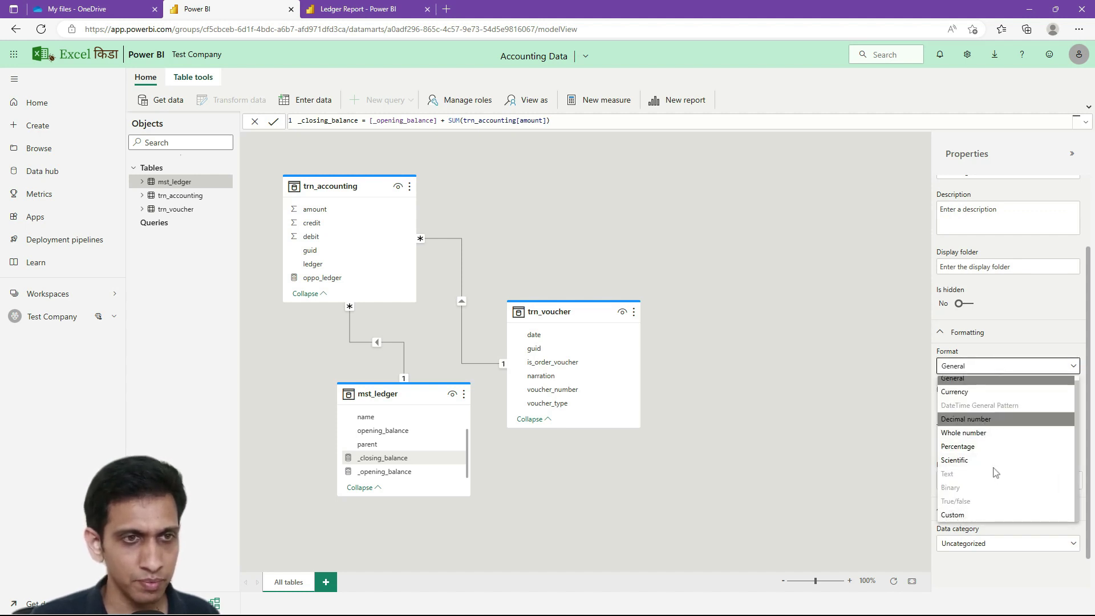
key(Return)
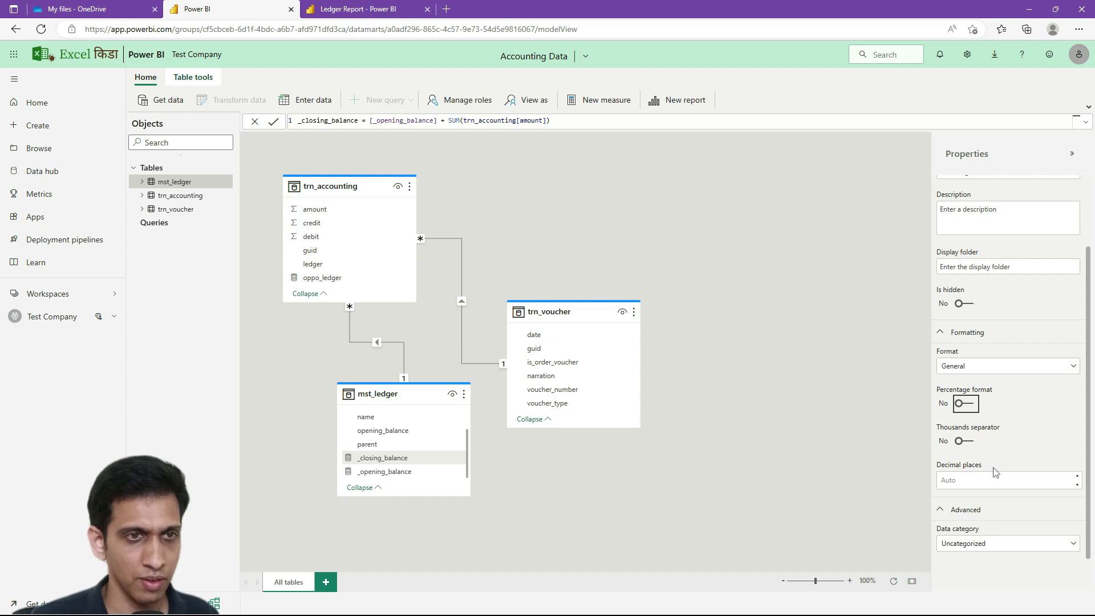
click(998, 367)
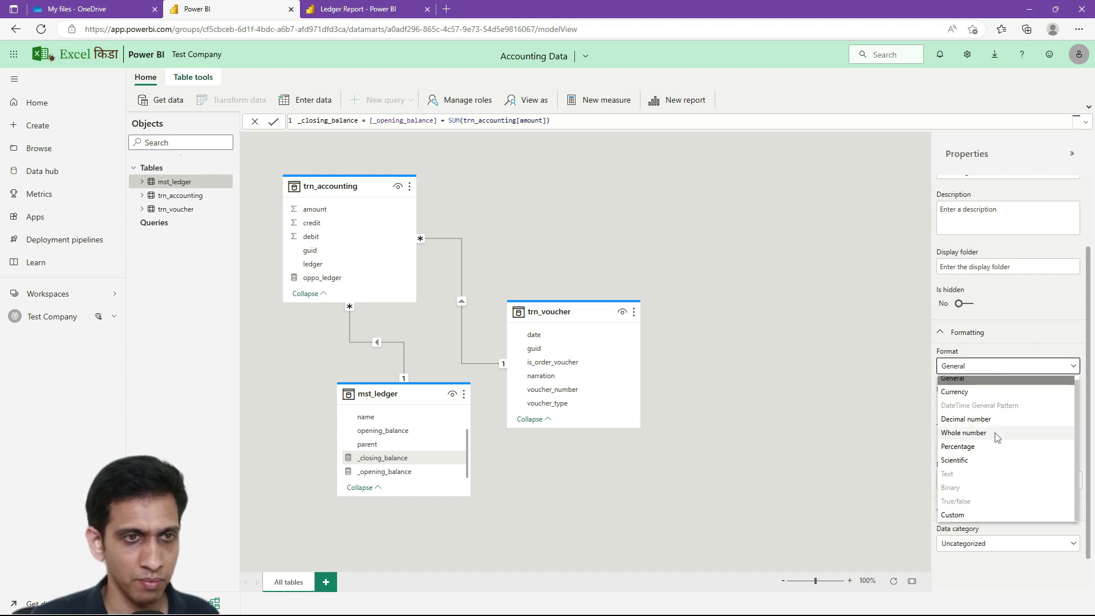
click(951, 515)
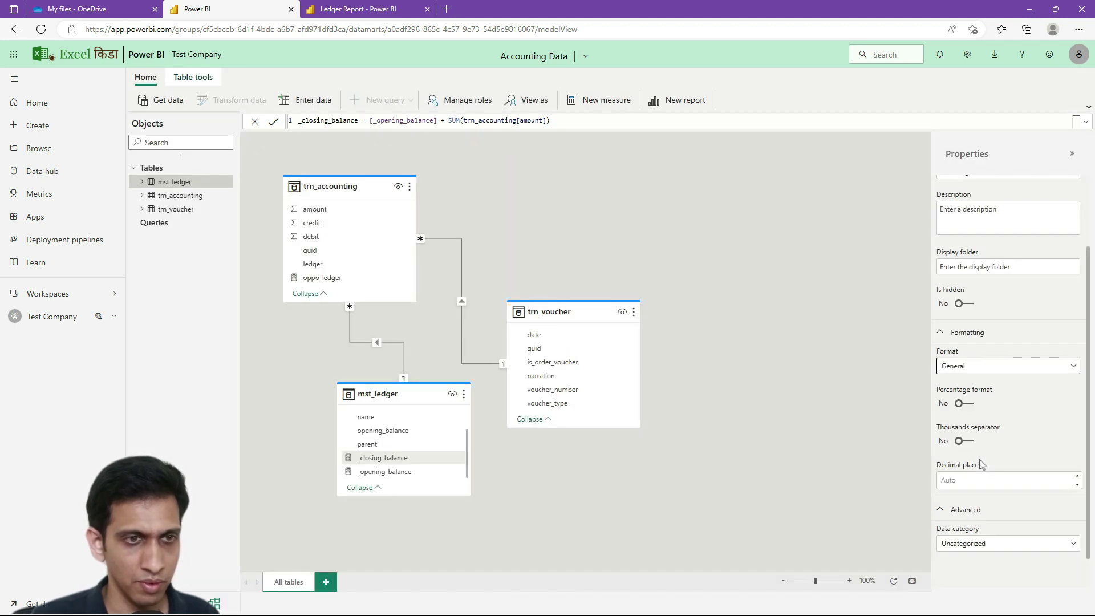
click(1001, 371)
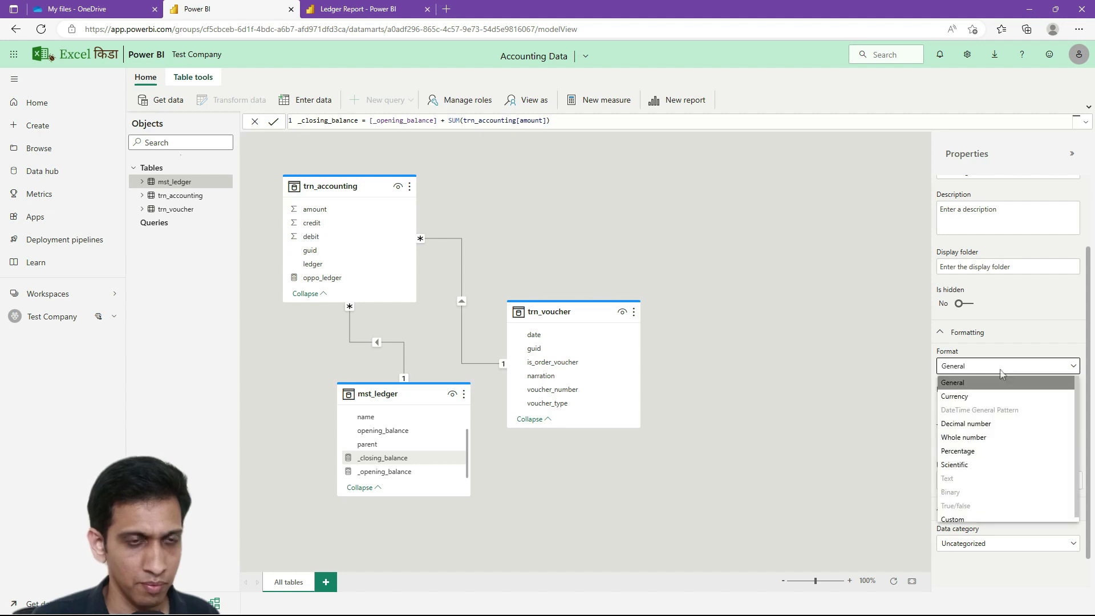
click(1001, 374)
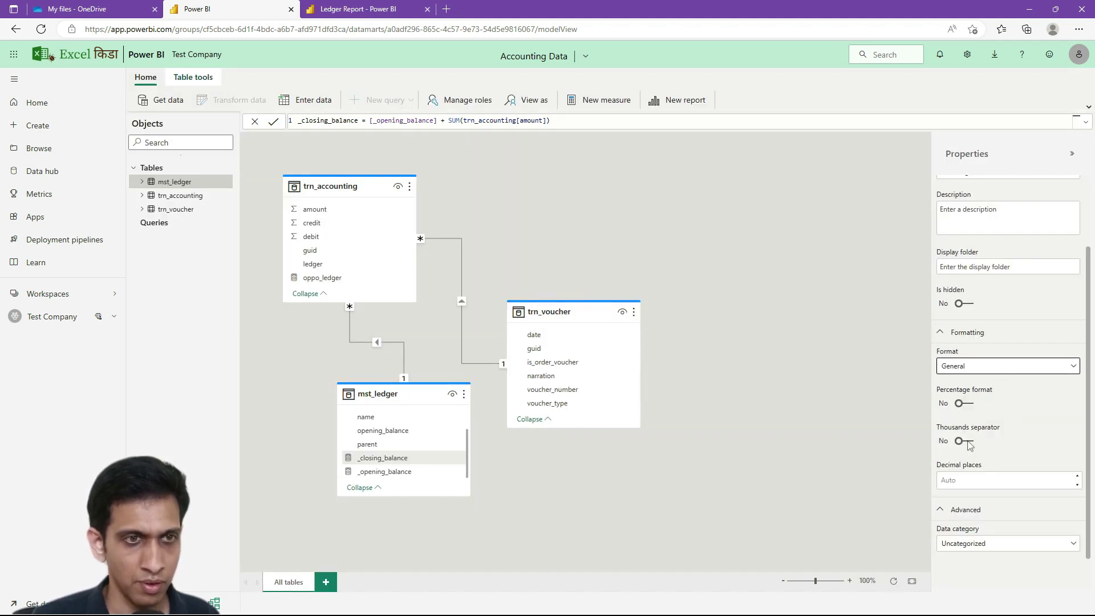
click(968, 444)
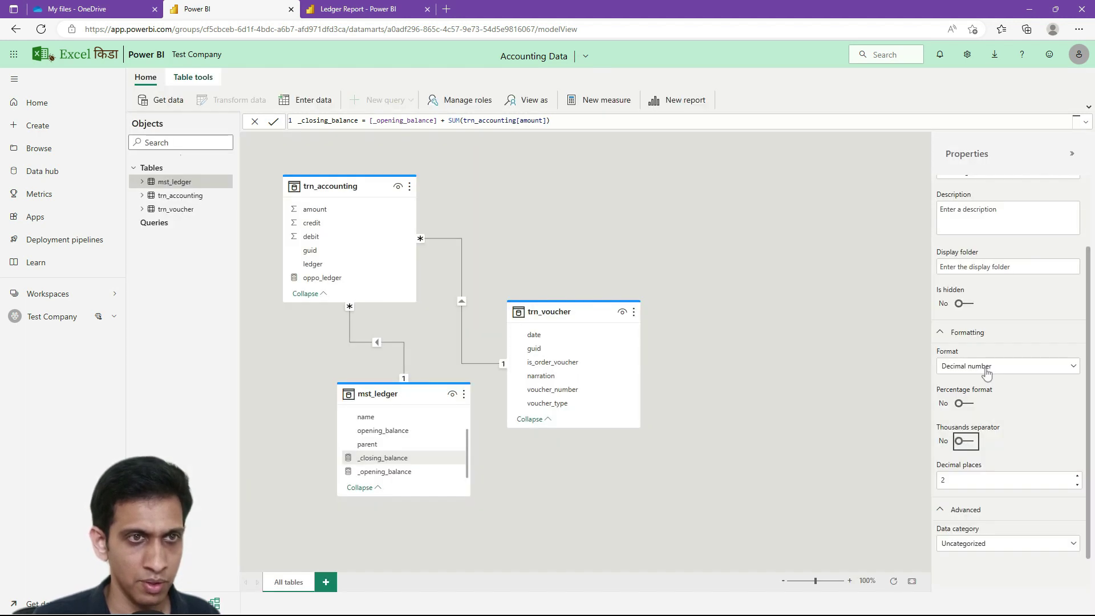
Give _closing_balance the custom format #,##0.00" Cr";#,##0.00" Dr";"Nil" and return to the Ledger Report
click(988, 368)
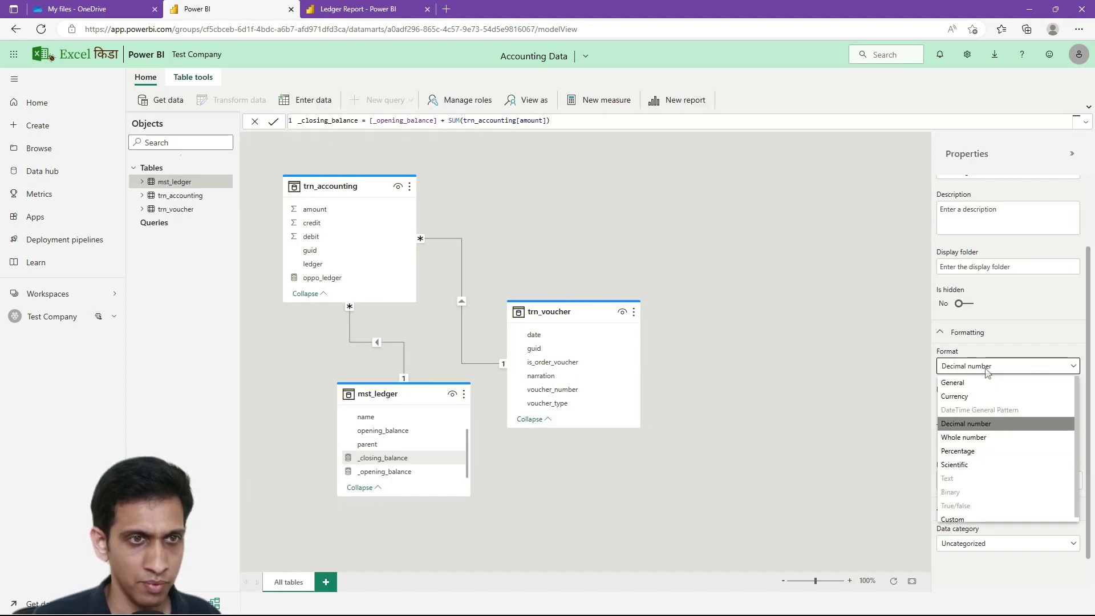
click(960, 517)
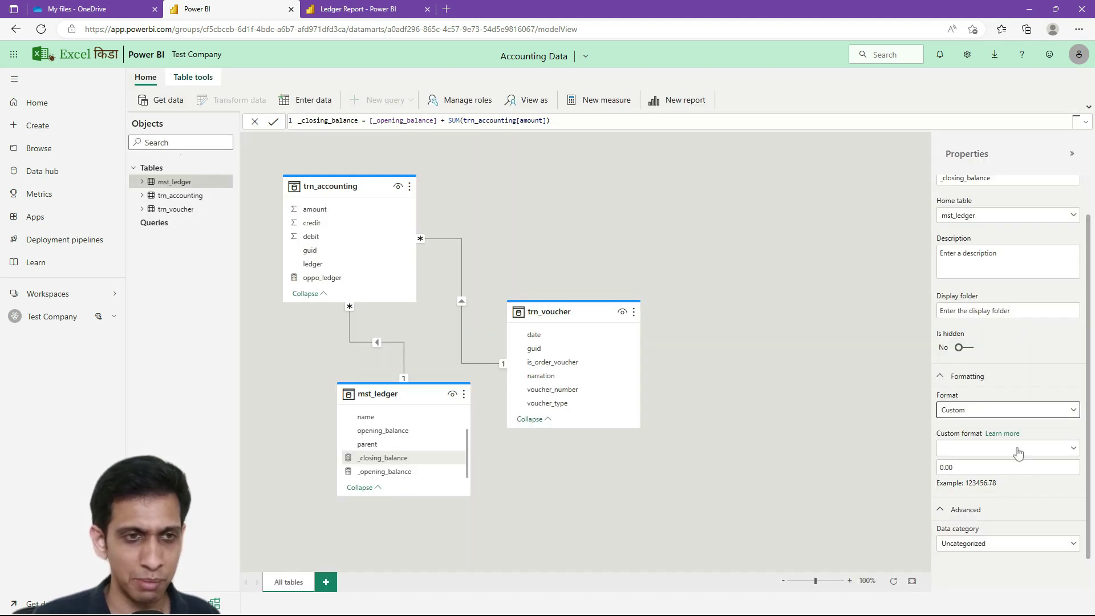
click(1021, 449)
click(971, 492)
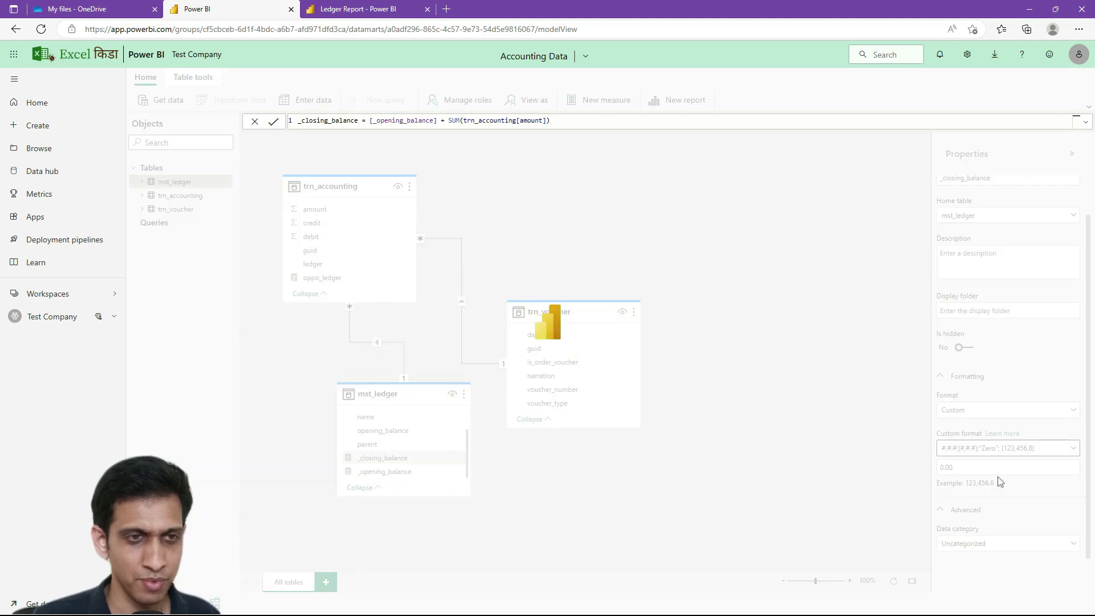
click(1014, 467)
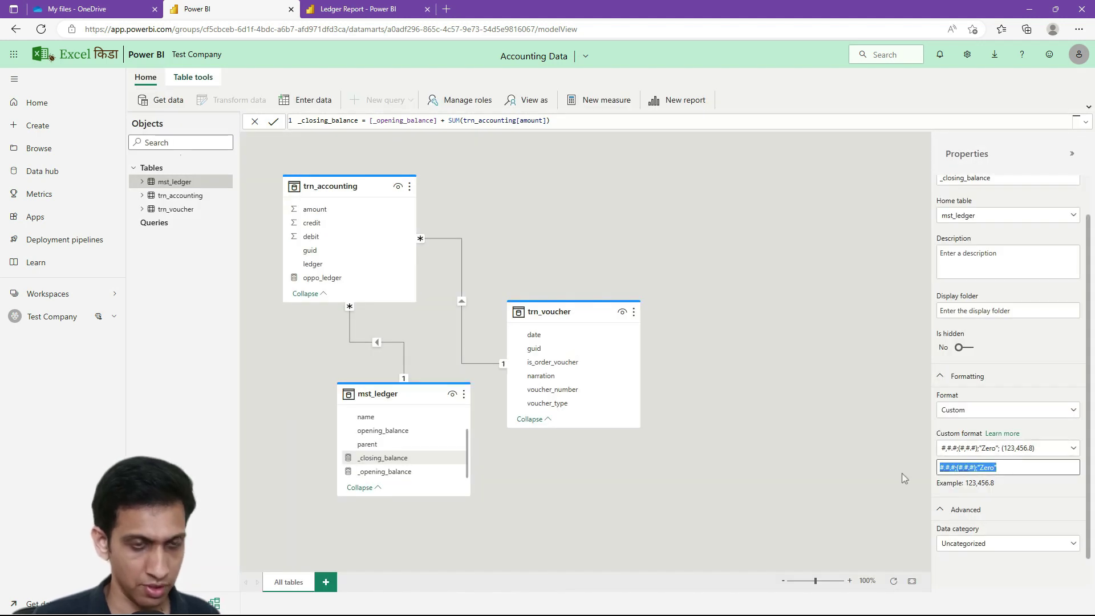
text(#,##0.00" Cr";#,##0.00" Dr";"Nil")
click(874, 425)
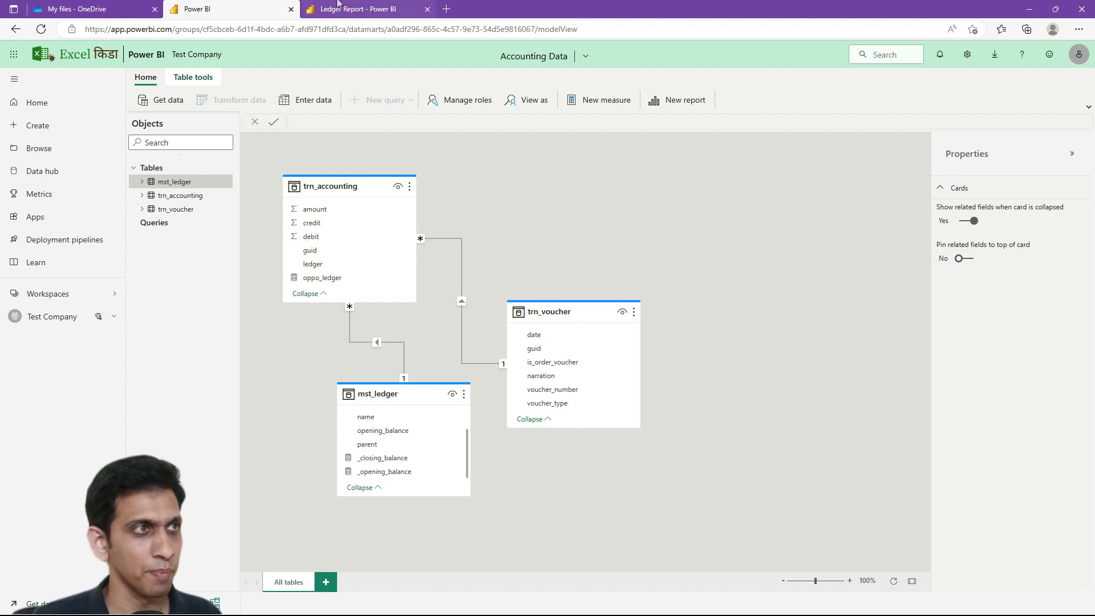
click(358, 10)
Widen the closing balance card slightly and refresh so it reads 371,326.29 Dr
click(730, 160)
drag(783, 163, 801, 163)
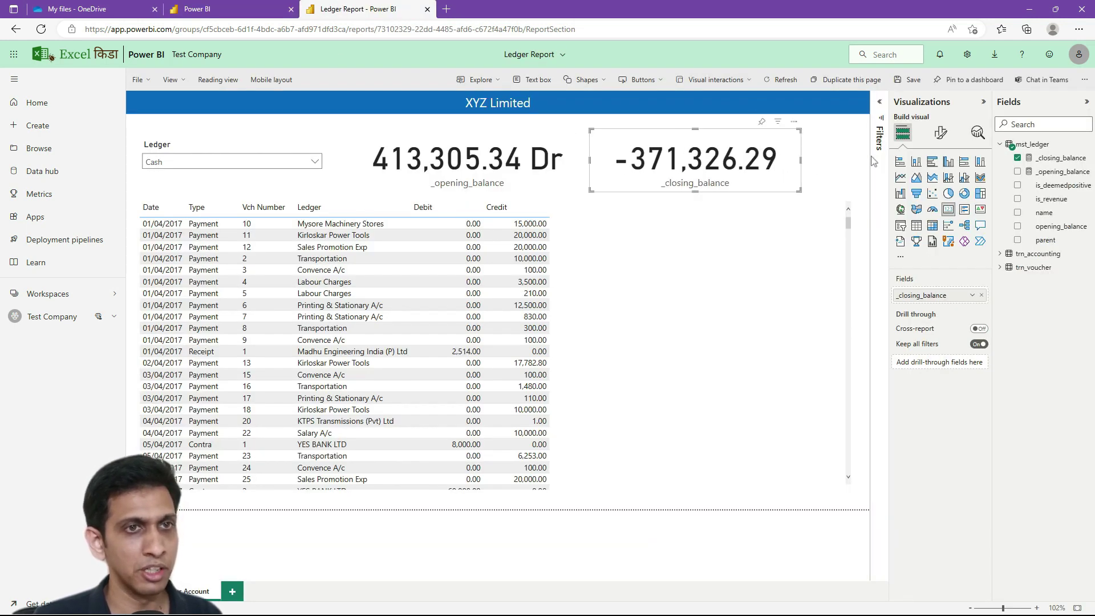
click(779, 80)
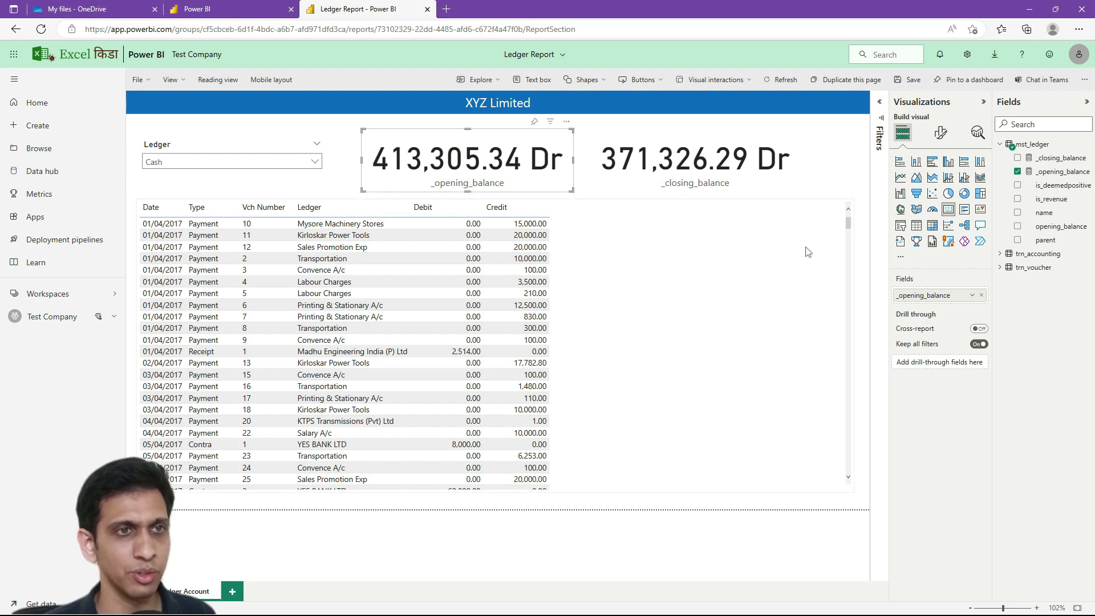
Rename the two card fields for these visuals to Opening Balance and Closing Balance
click(971, 296)
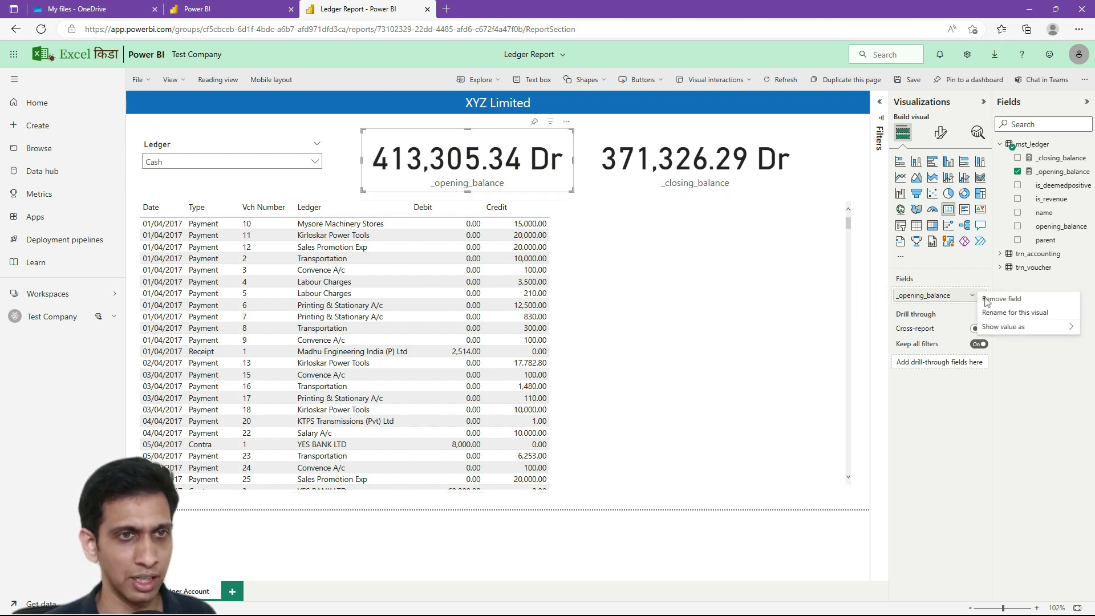
click(999, 314)
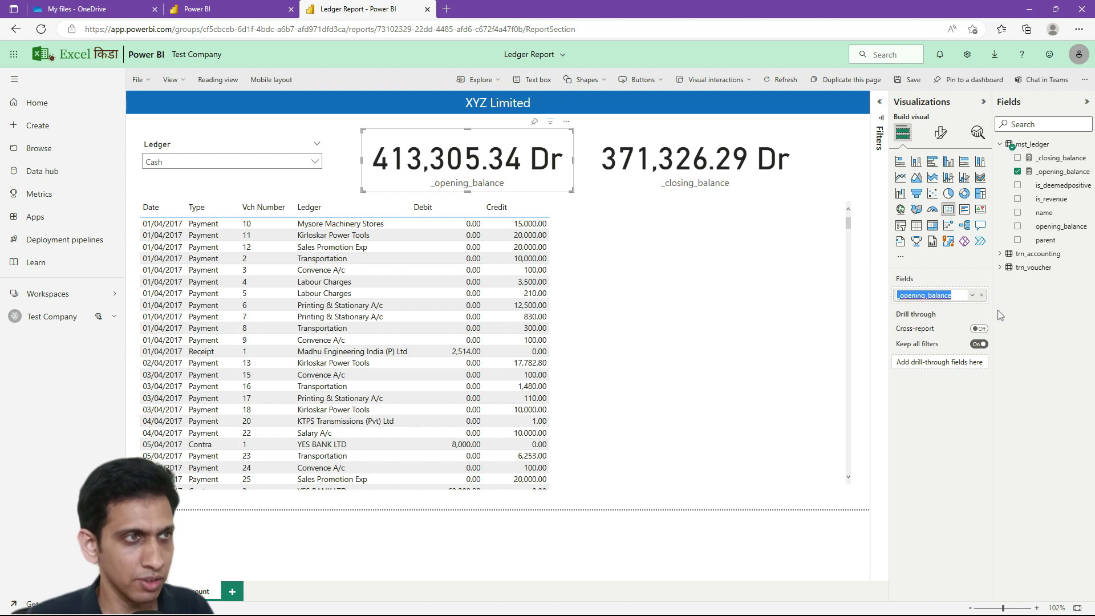
text(Op)
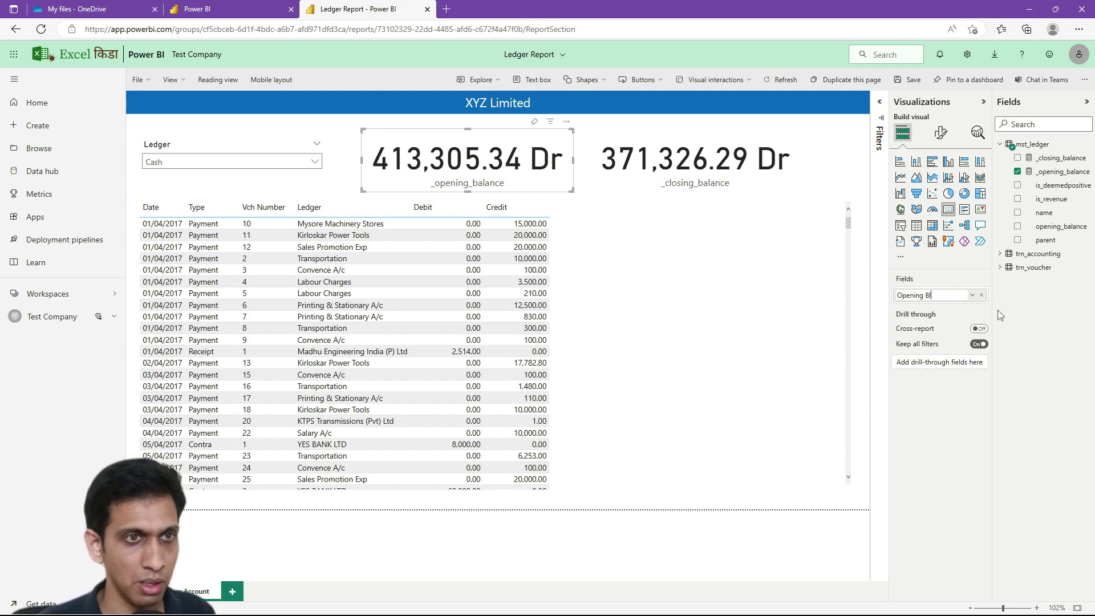
text(ening Balance)
key(Return)
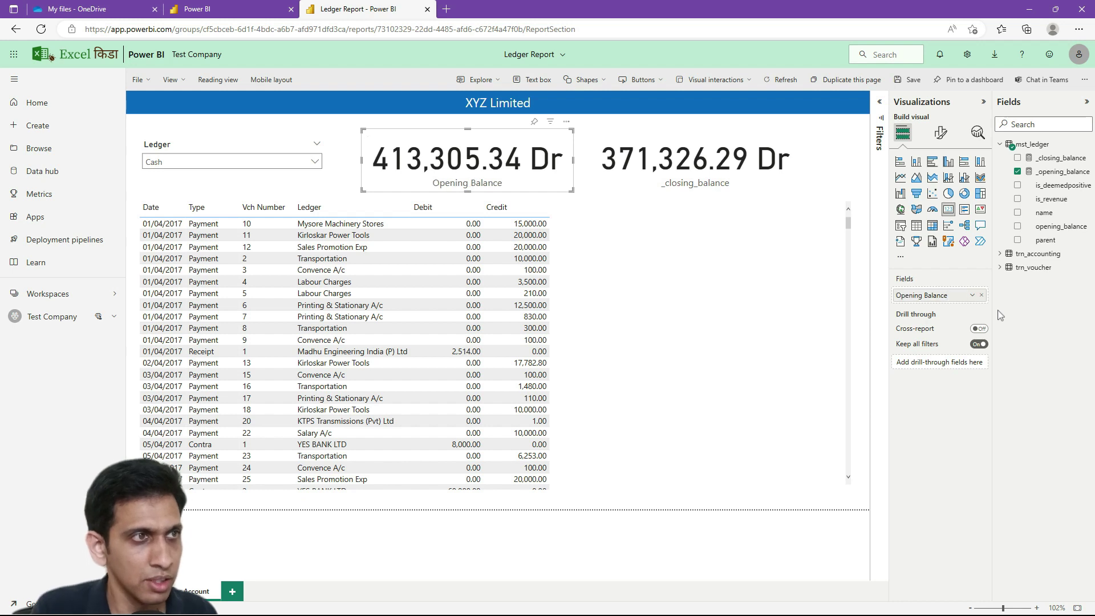
click(680, 176)
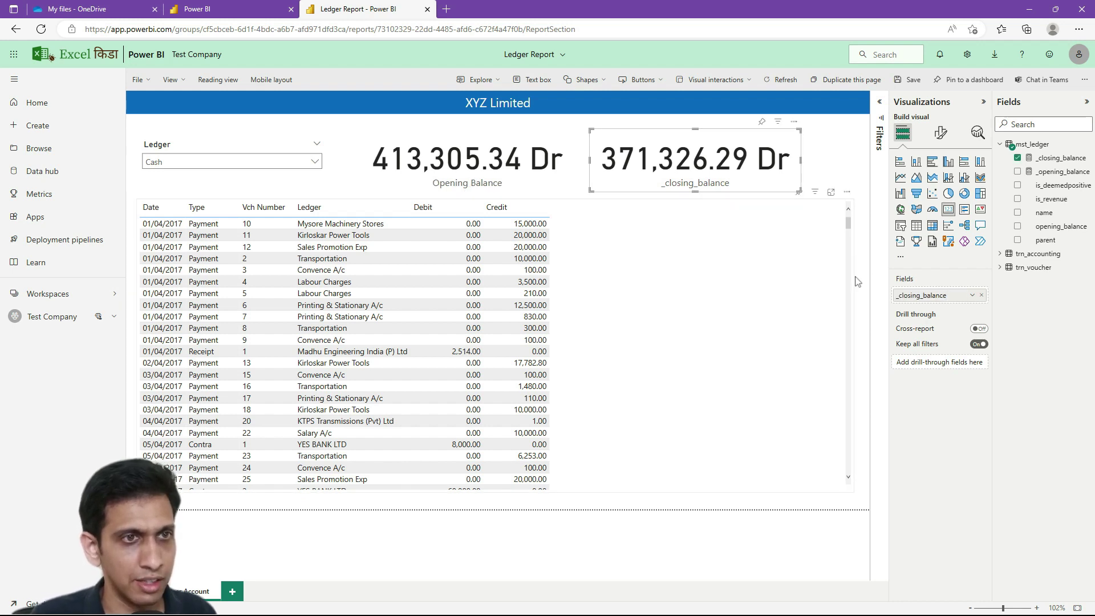
click(972, 295)
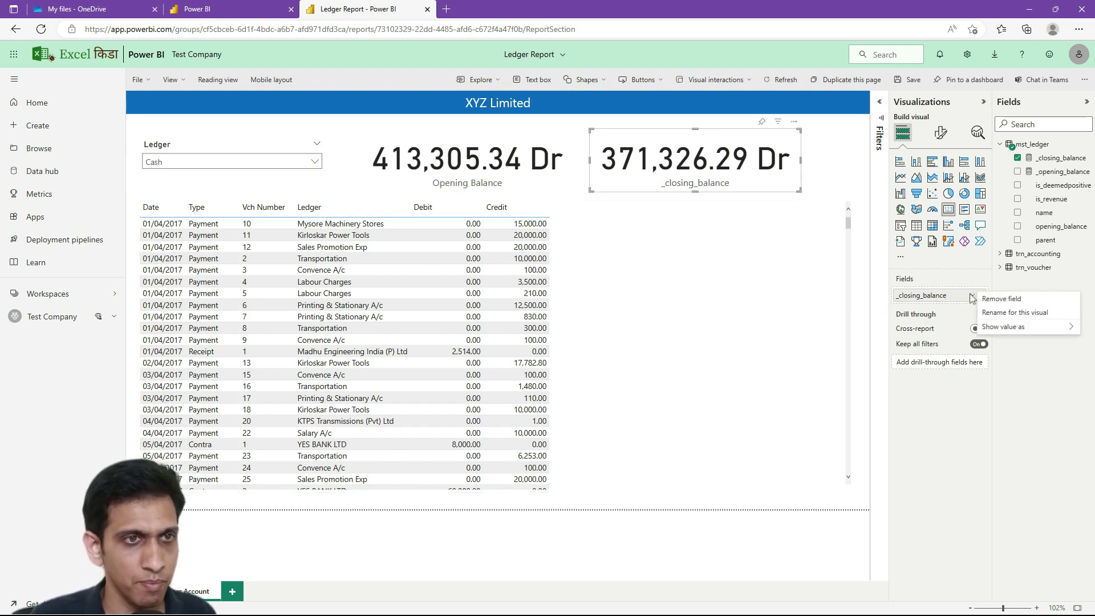
click(999, 312)
text(Closing Ba)
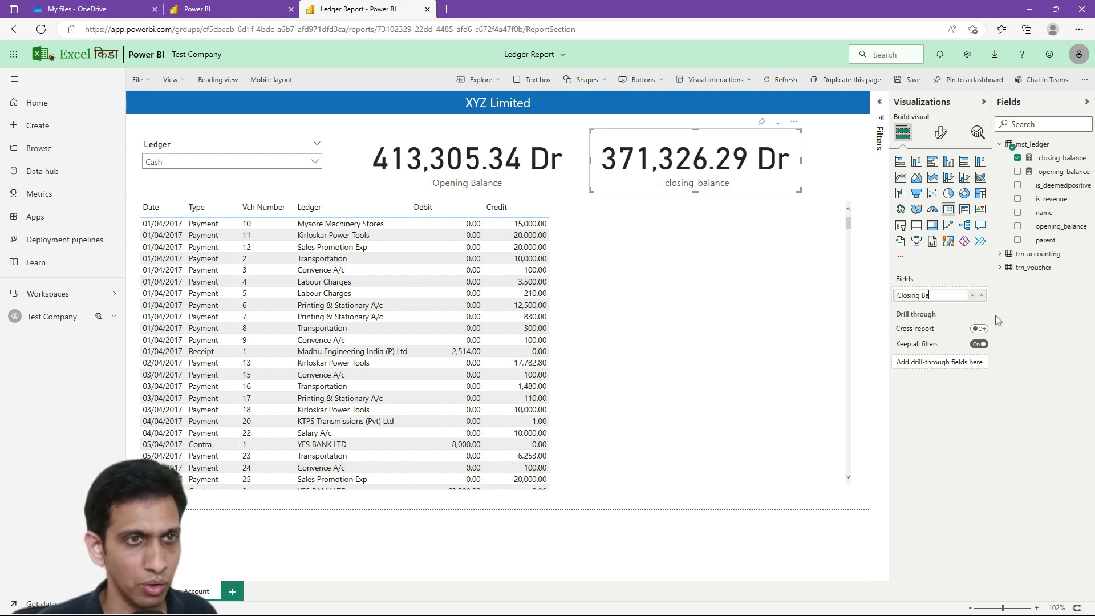
text(lance)
key(Return)
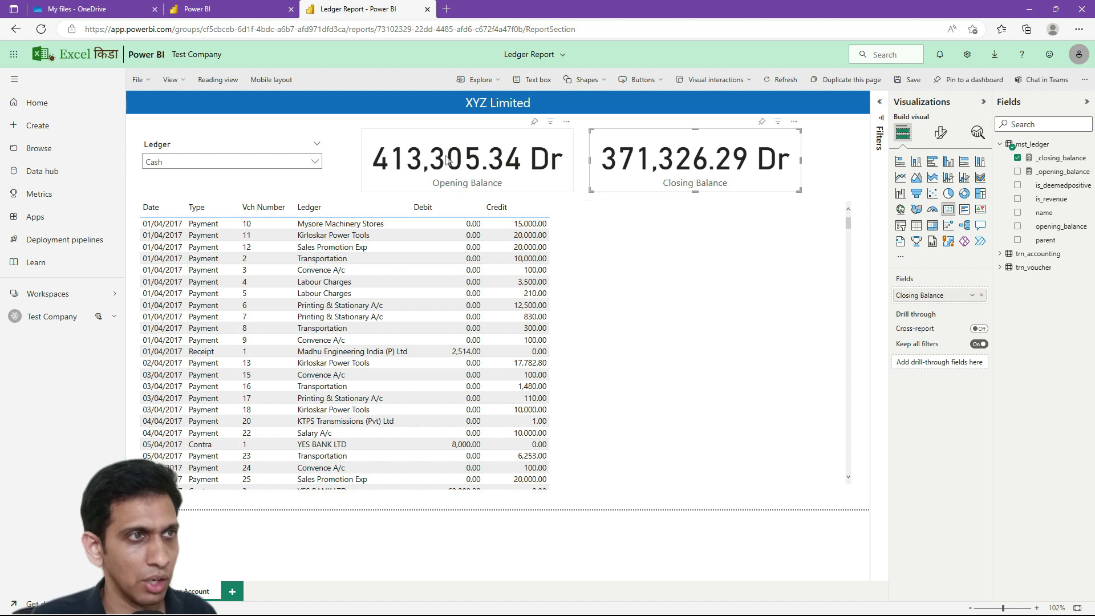
Set the Opening Balance card's callout value to the Consolas font at size 20
click(492, 173)
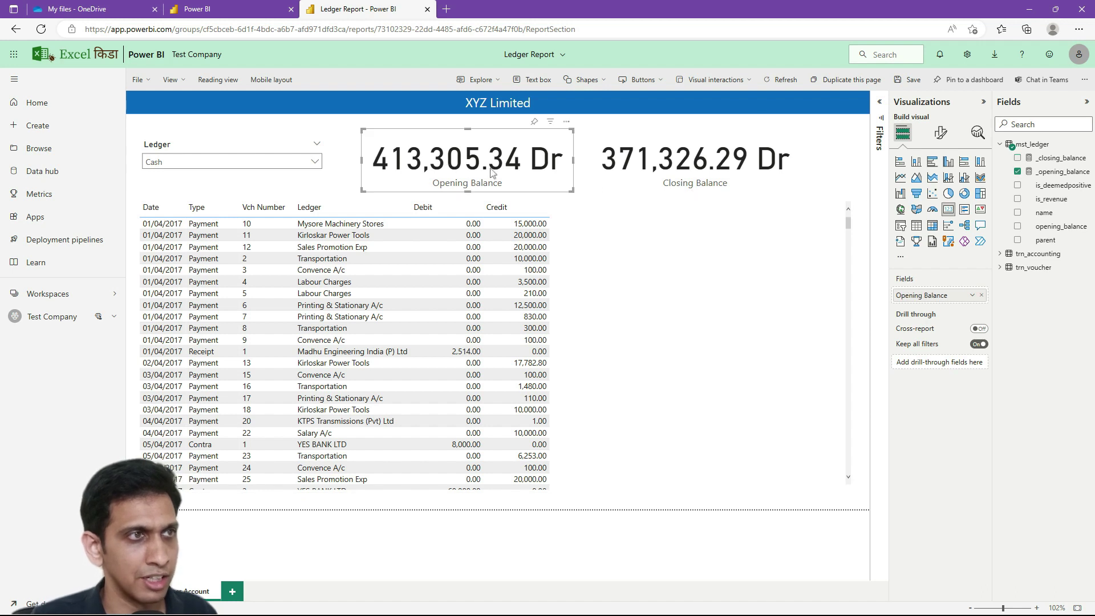
click(939, 132)
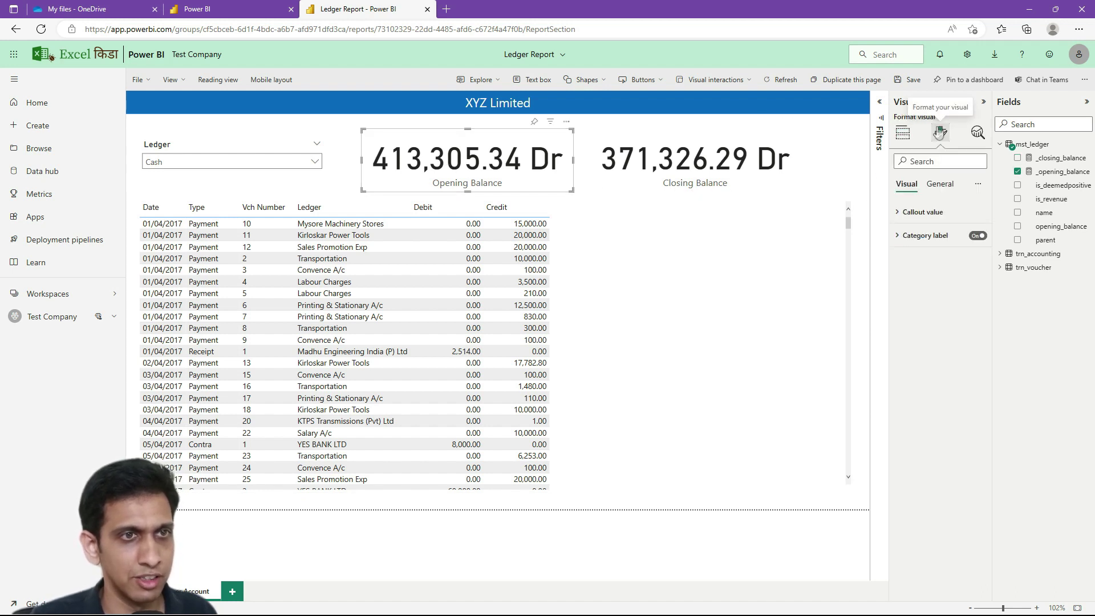
click(902, 220)
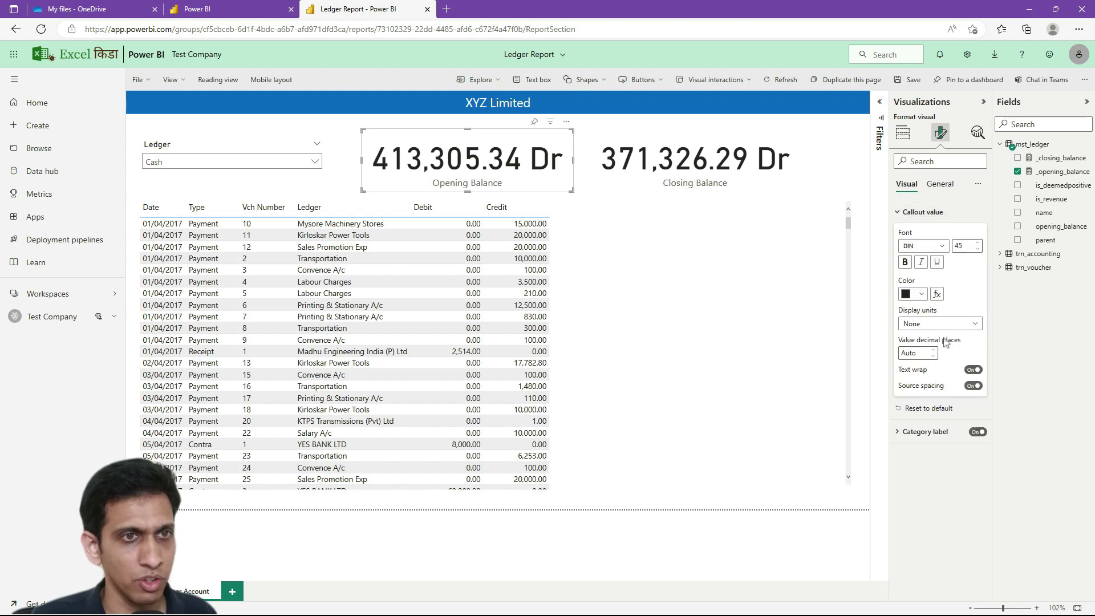
click(922, 246)
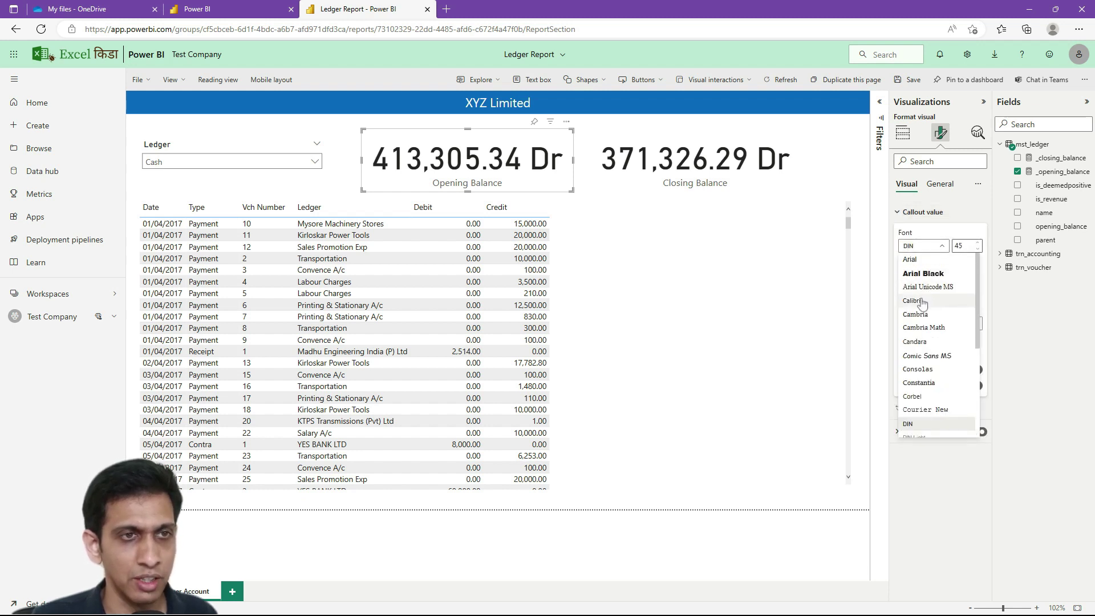
click(928, 371)
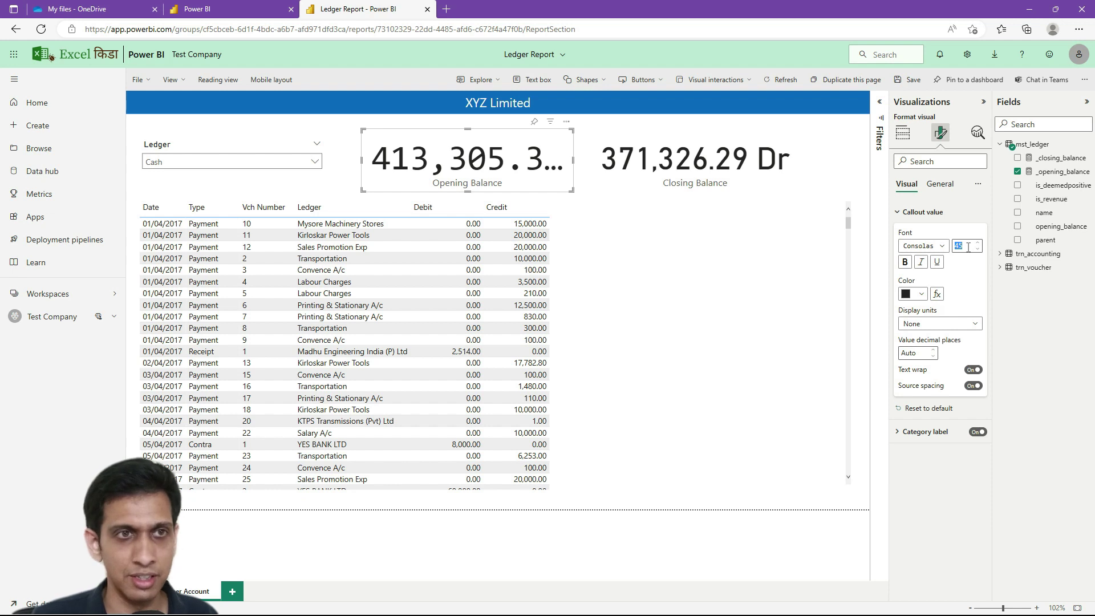
text(16)
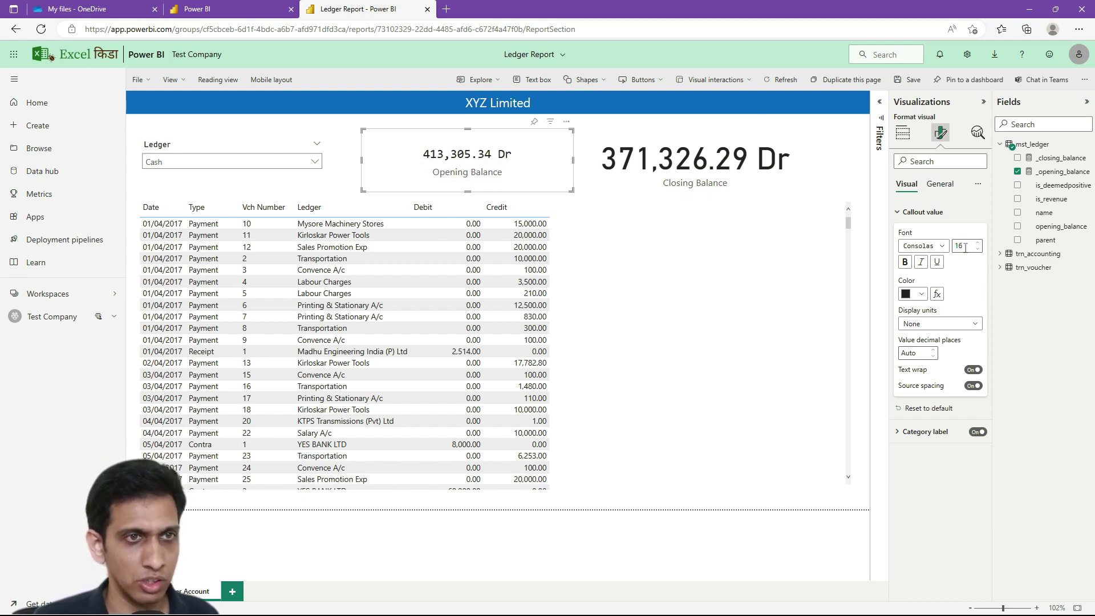
text(20)
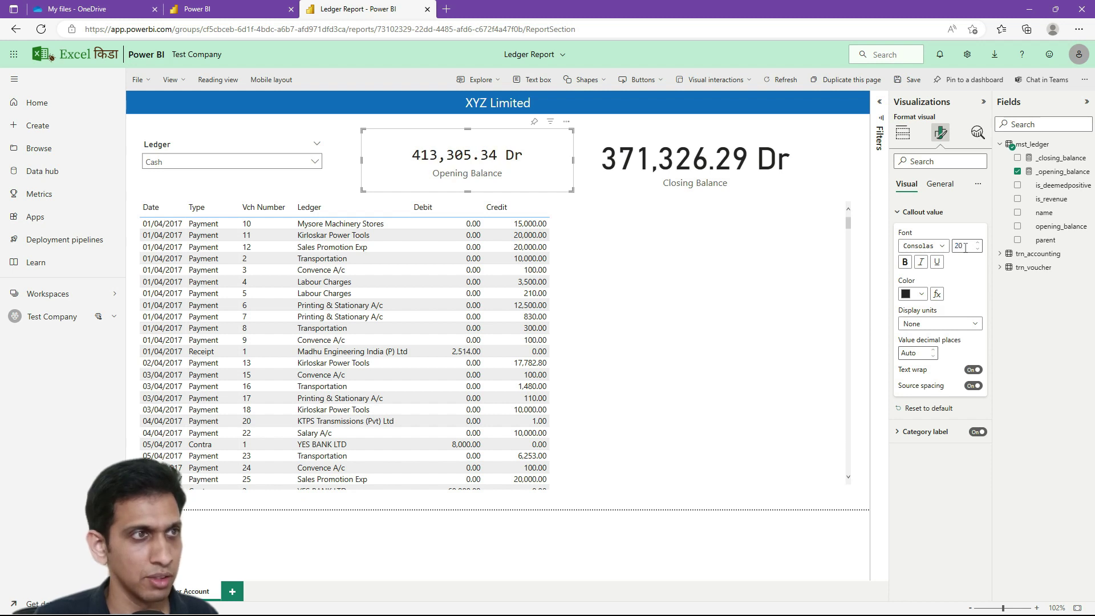
Give the Closing Balance card's value size 20 in Consolas, then nudge the Opening Balance card right
click(697, 158)
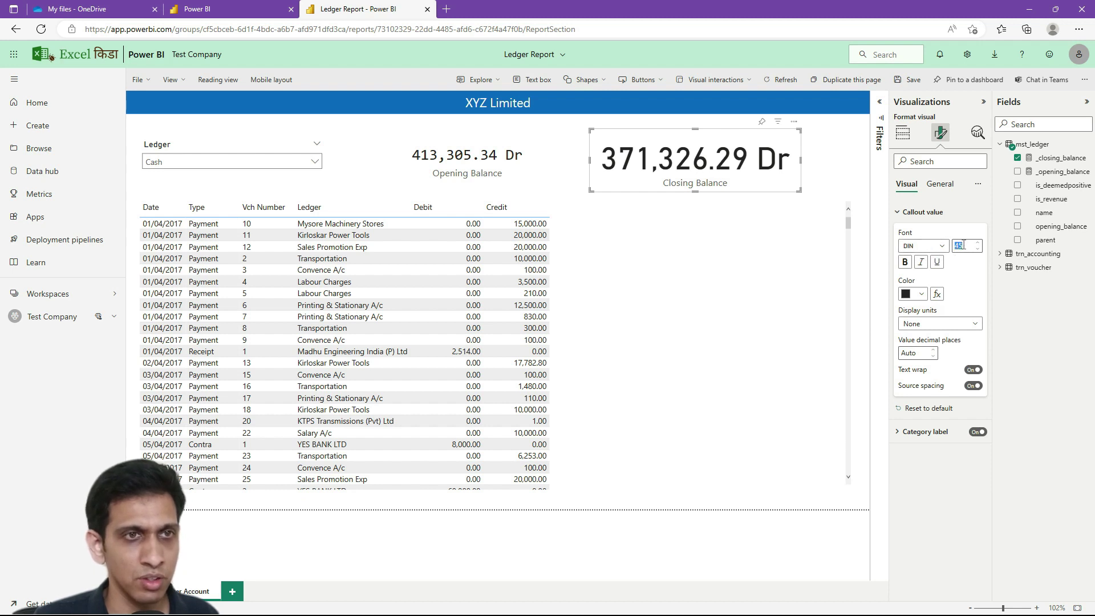
text(20)
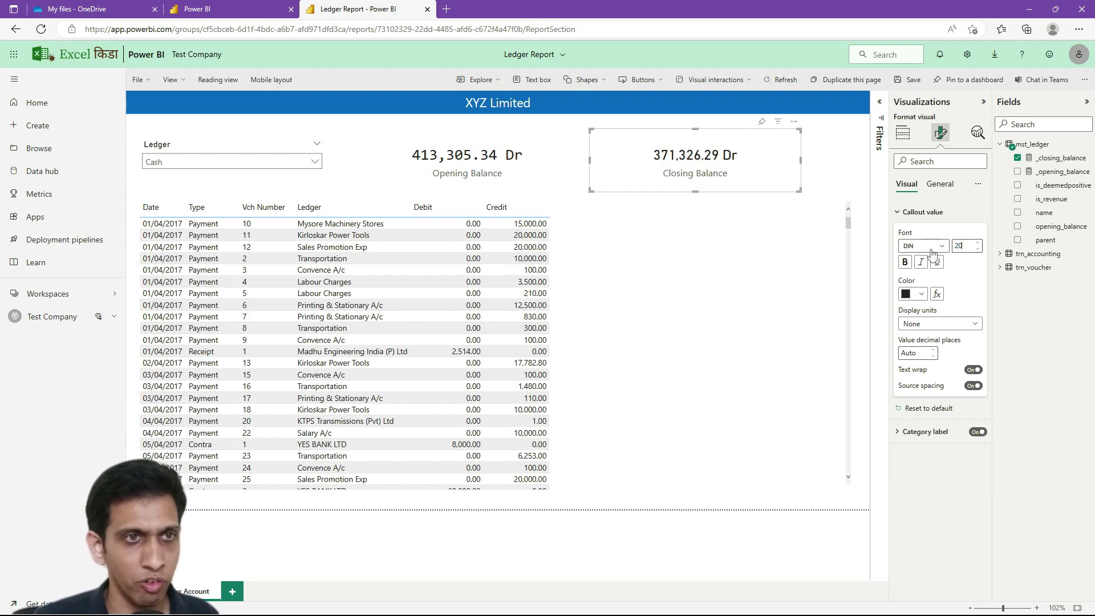
click(936, 247)
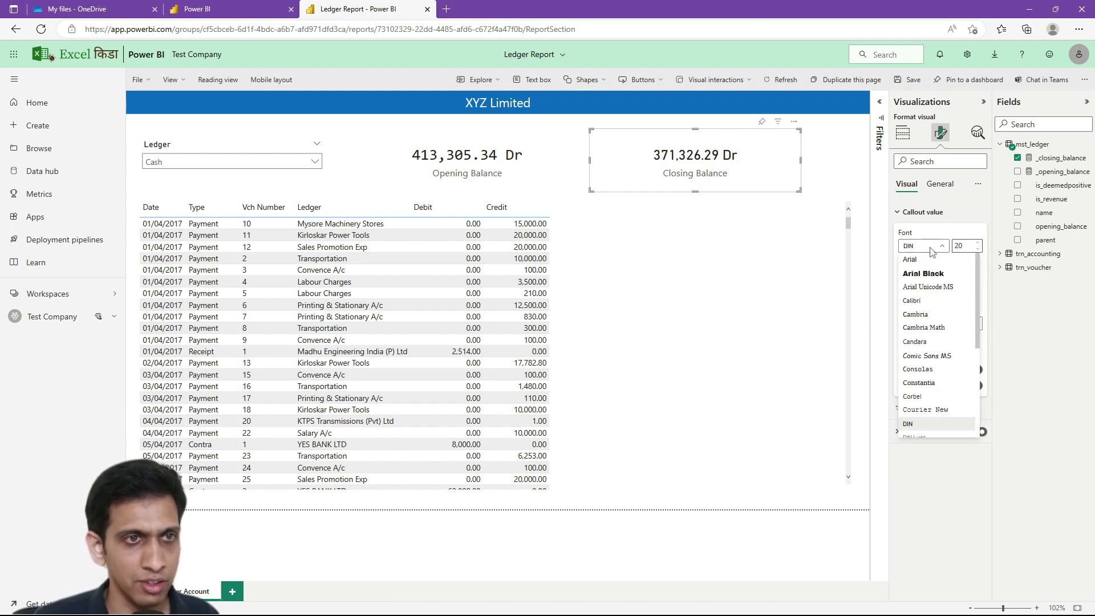
click(933, 369)
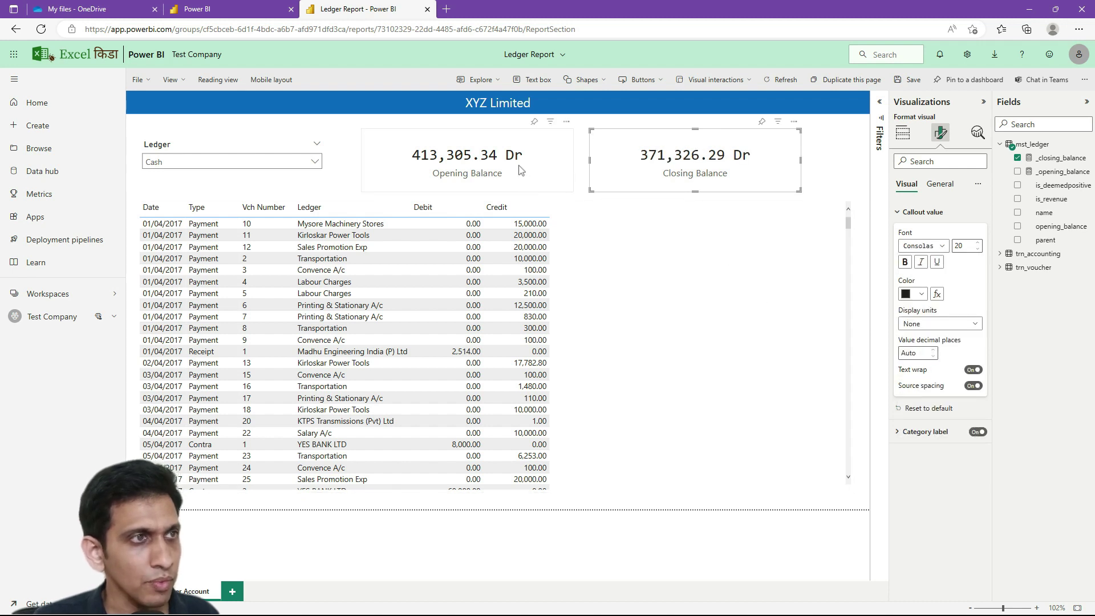
drag(520, 170, 700, 170)
Shrink the Closing Balance card and place the Opening Balance card beside it, right of the slicer
click(670, 439)
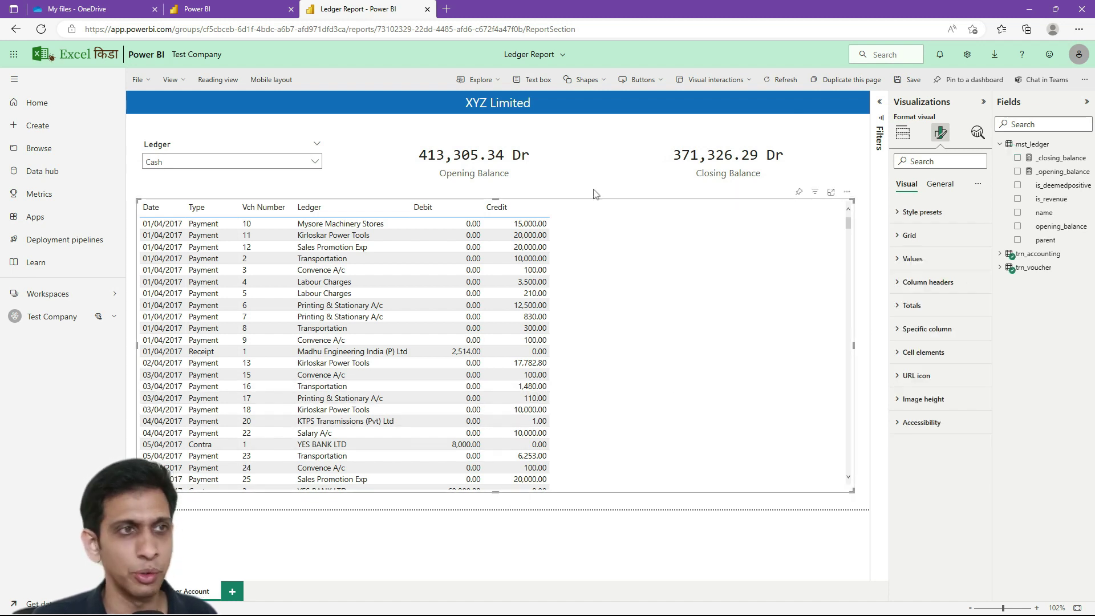
click(541, 164)
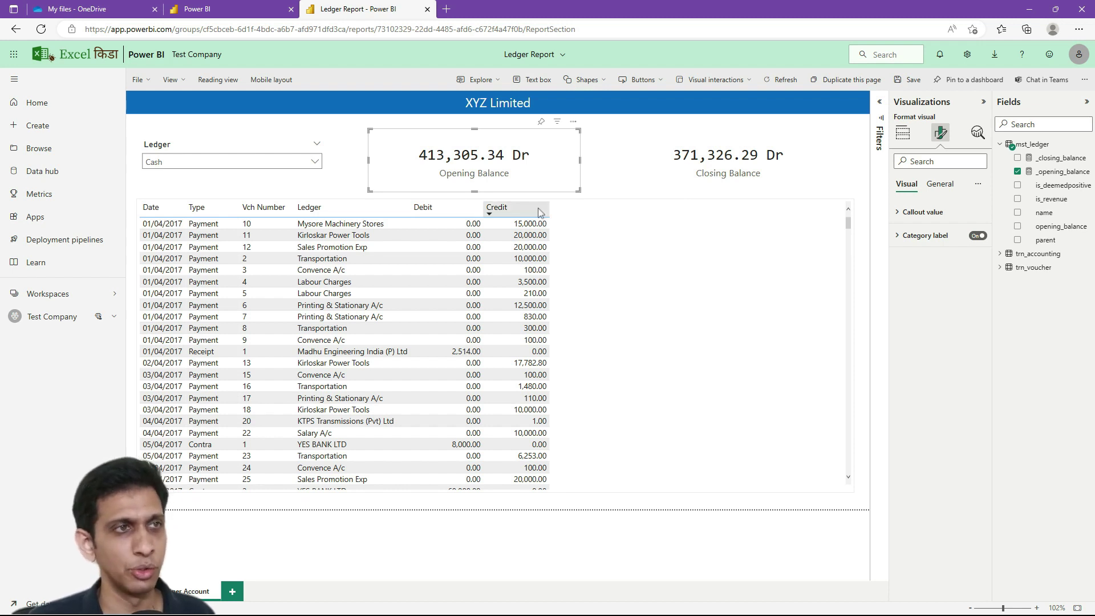
mouse_move(579, 185)
mouse_down()
mouse_move(619, 187)
mouse_move(559, 177)
mouse_up()
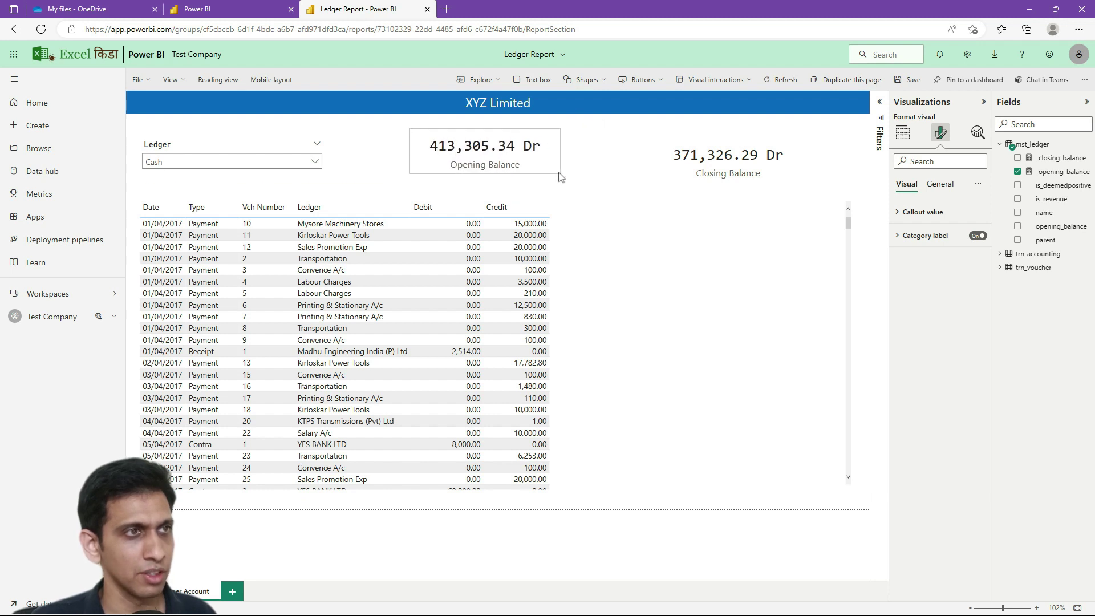
click(730, 151)
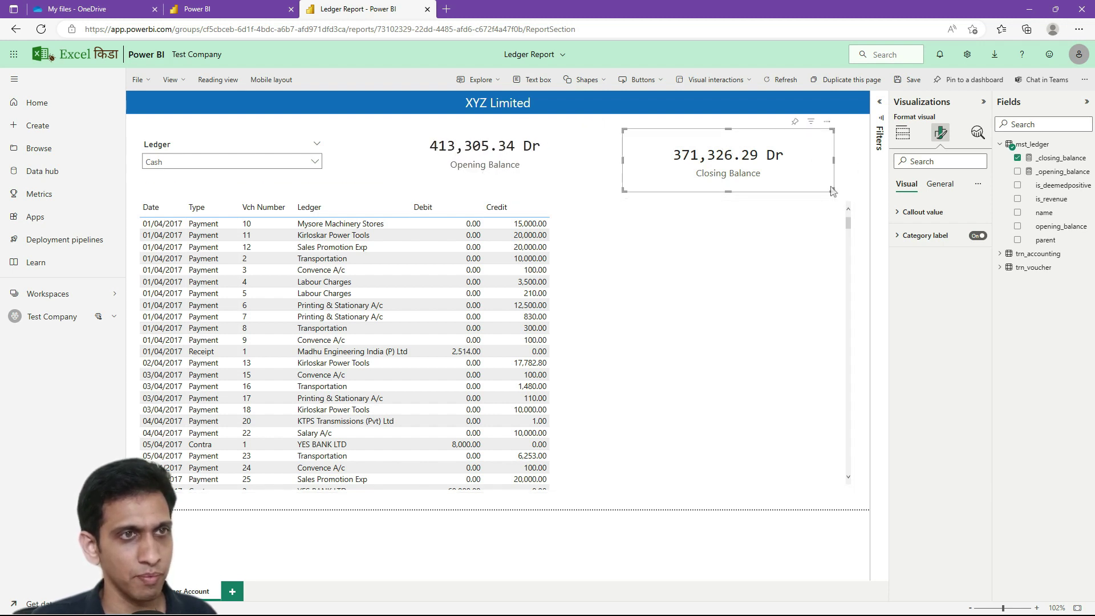
drag(832, 191, 804, 168)
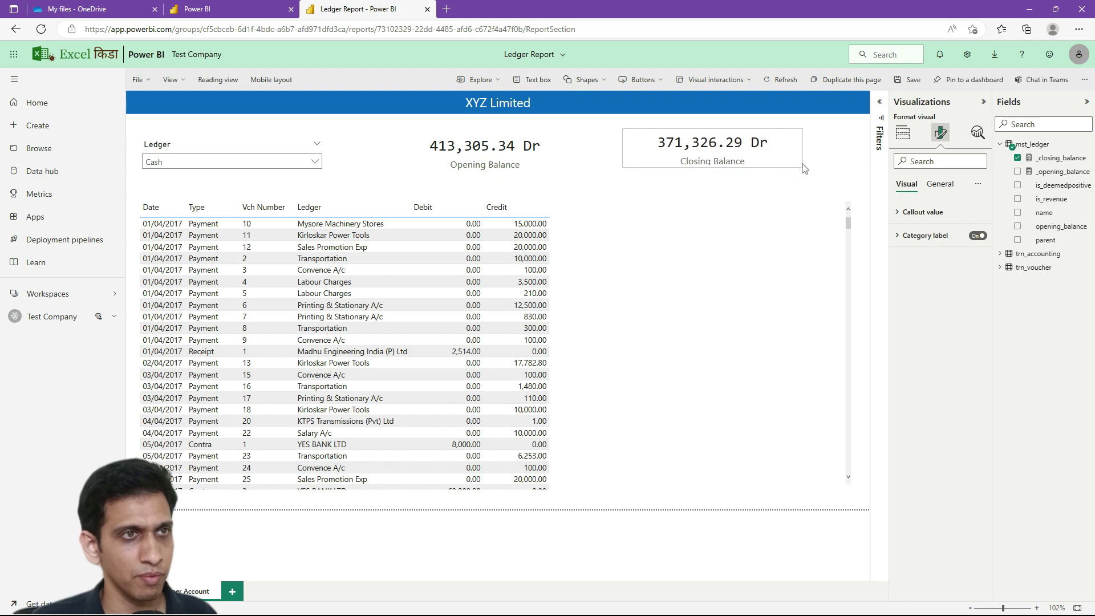
drag(741, 150, 794, 162)
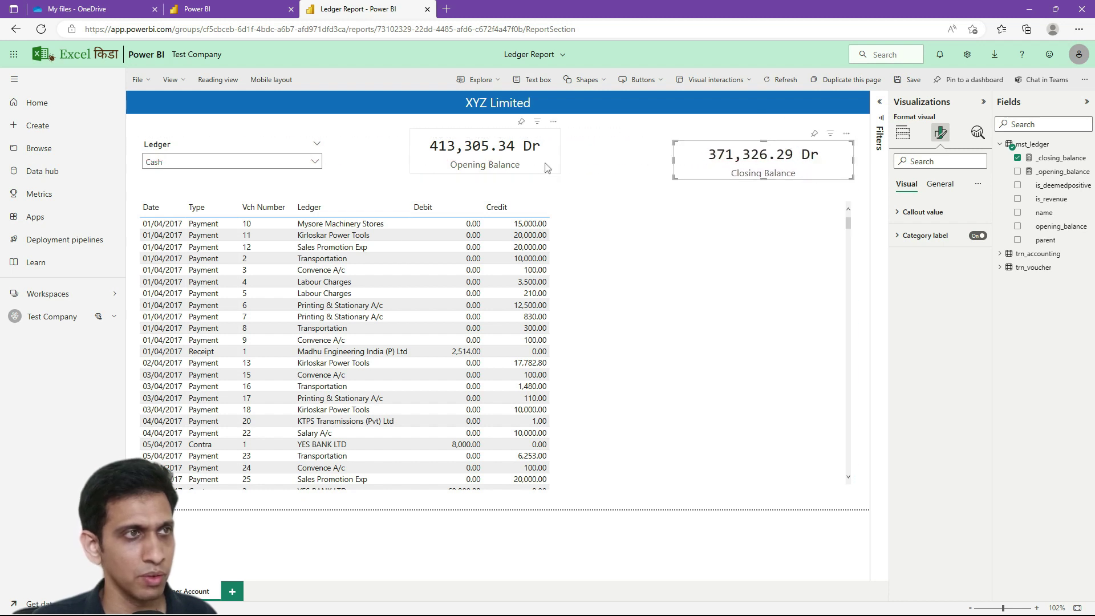
drag(546, 167, 633, 176)
click(465, 159)
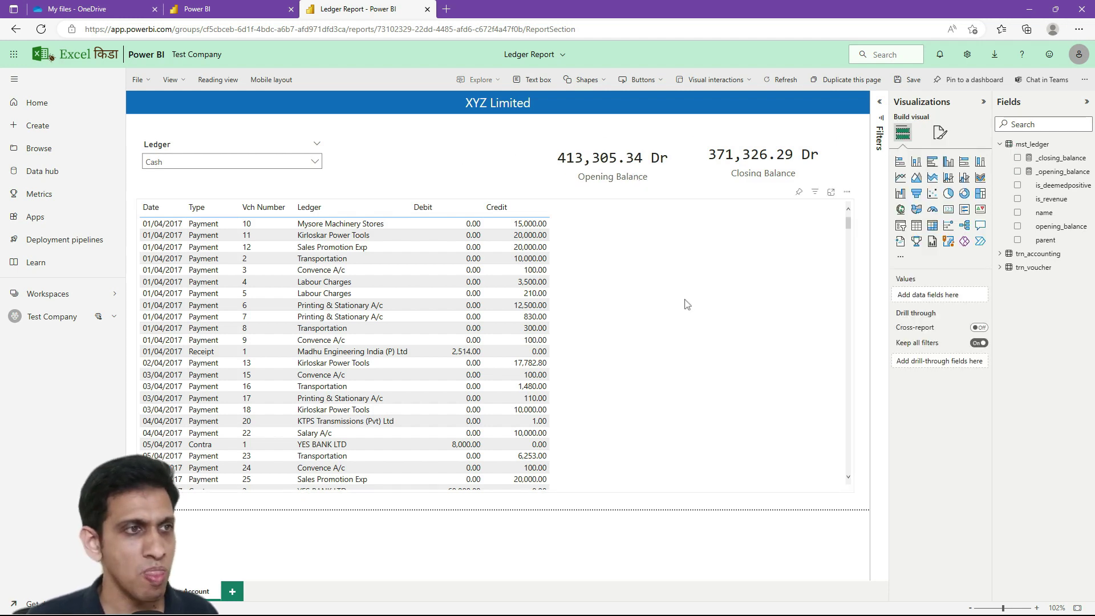
scroll(664, 368, down, 7)
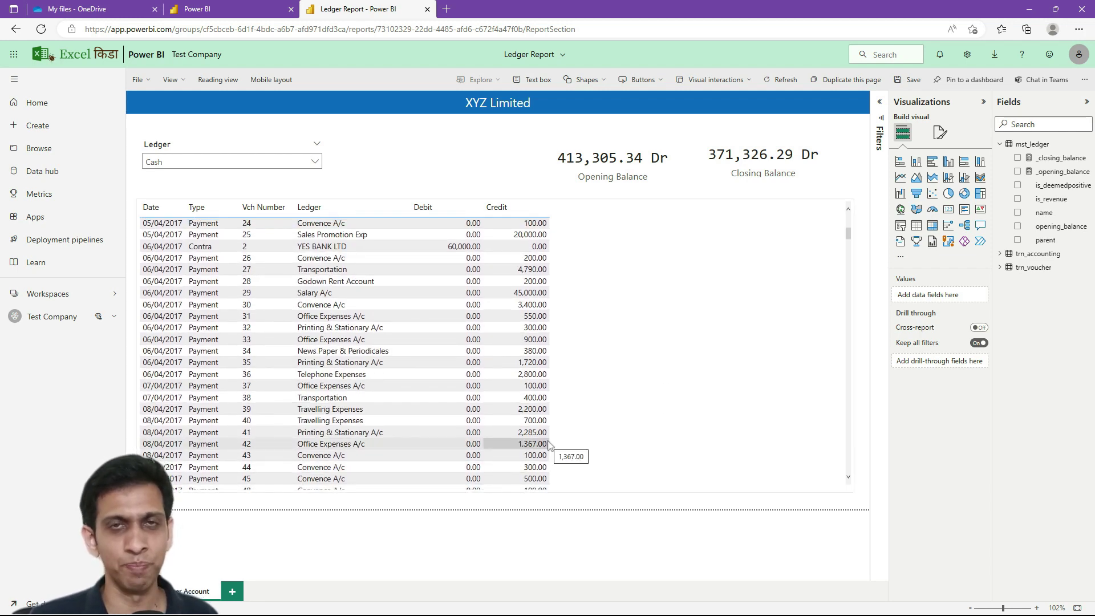
click(696, 374)
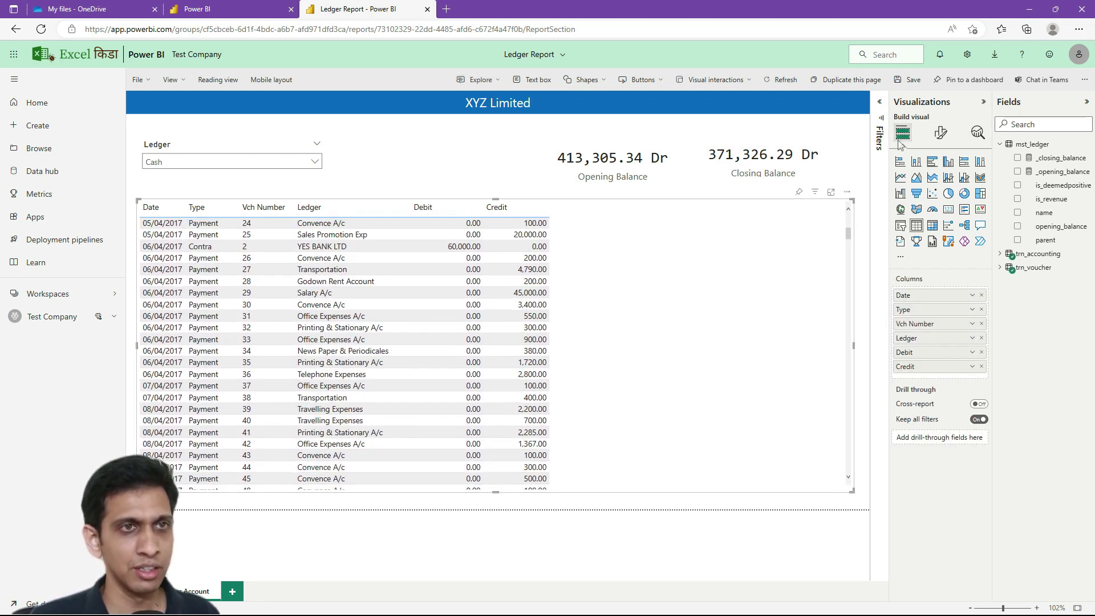
Turn on the table's Totals Values, giving Debit 2,946,584.00 and Credit 2,988,563.05
click(942, 136)
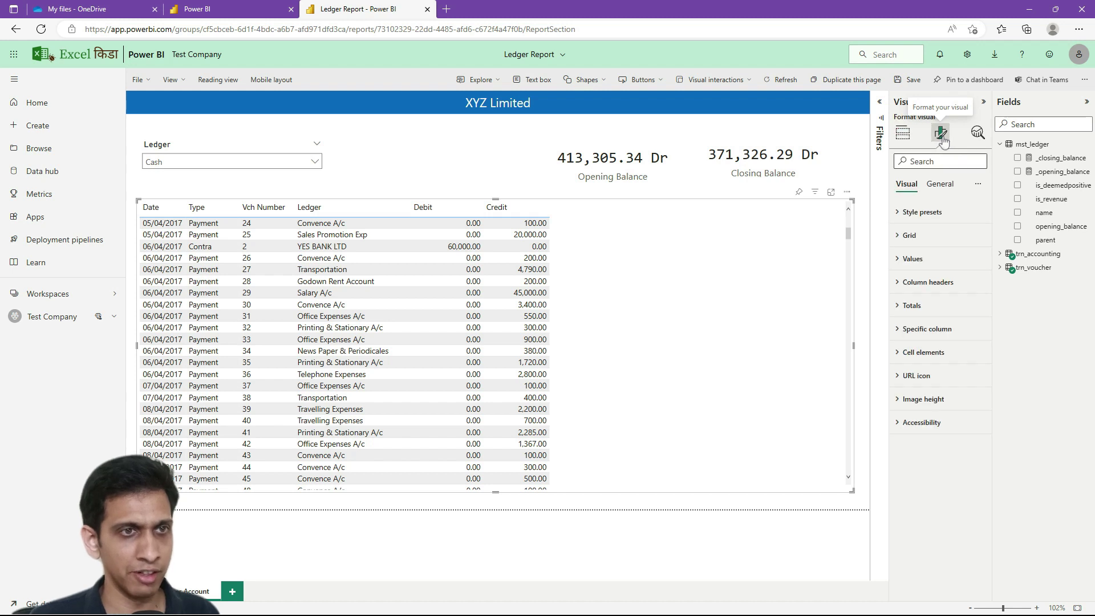
click(899, 306)
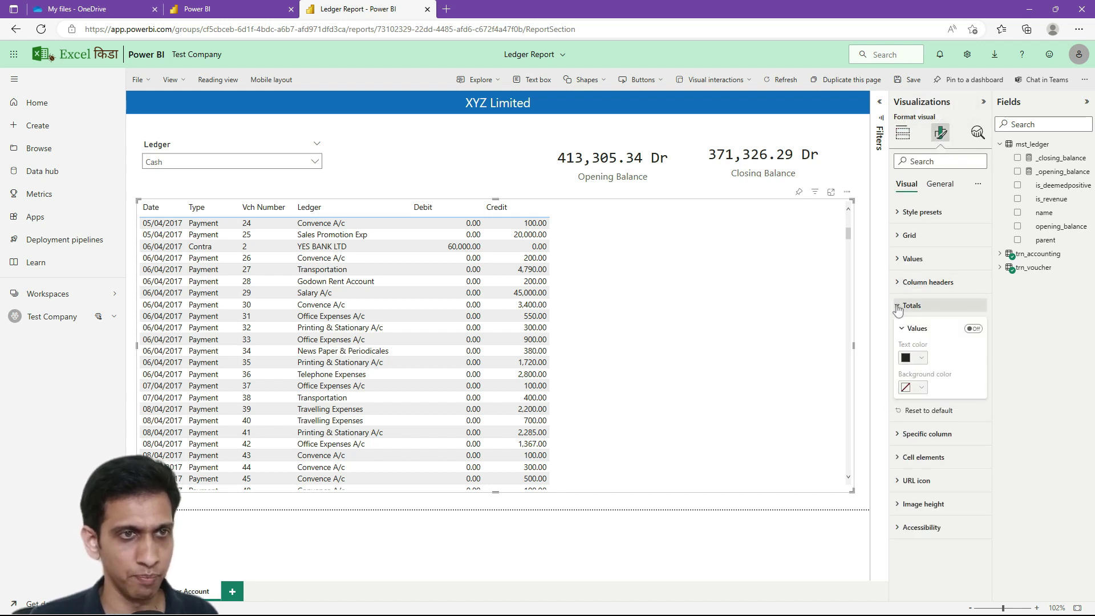
click(974, 329)
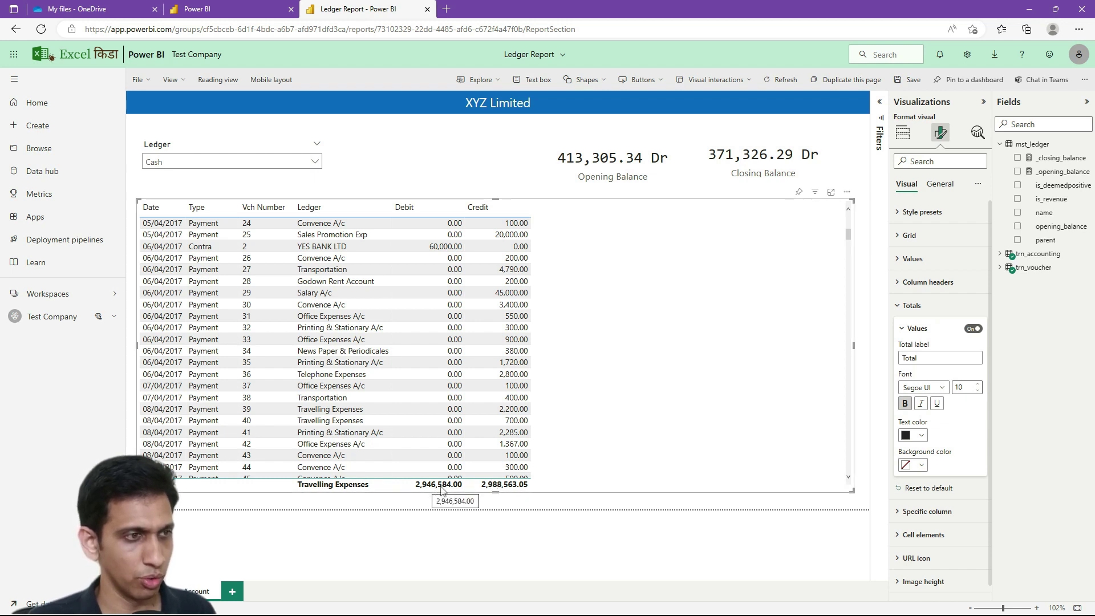
key(alt+Tab)
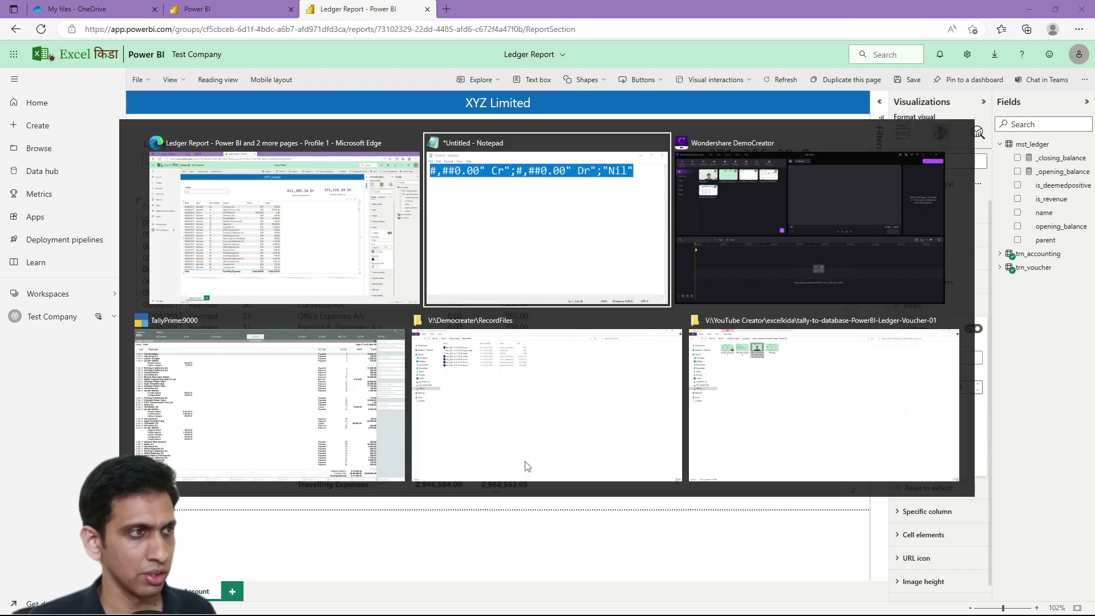
key(Tab)
key(Tab)
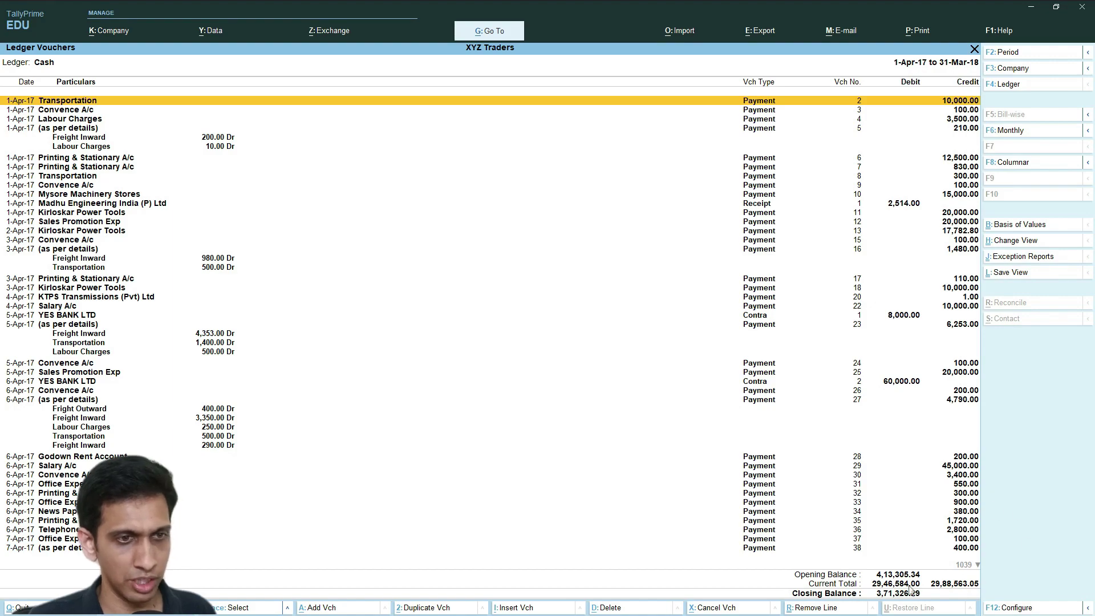
key(alt+Tab)
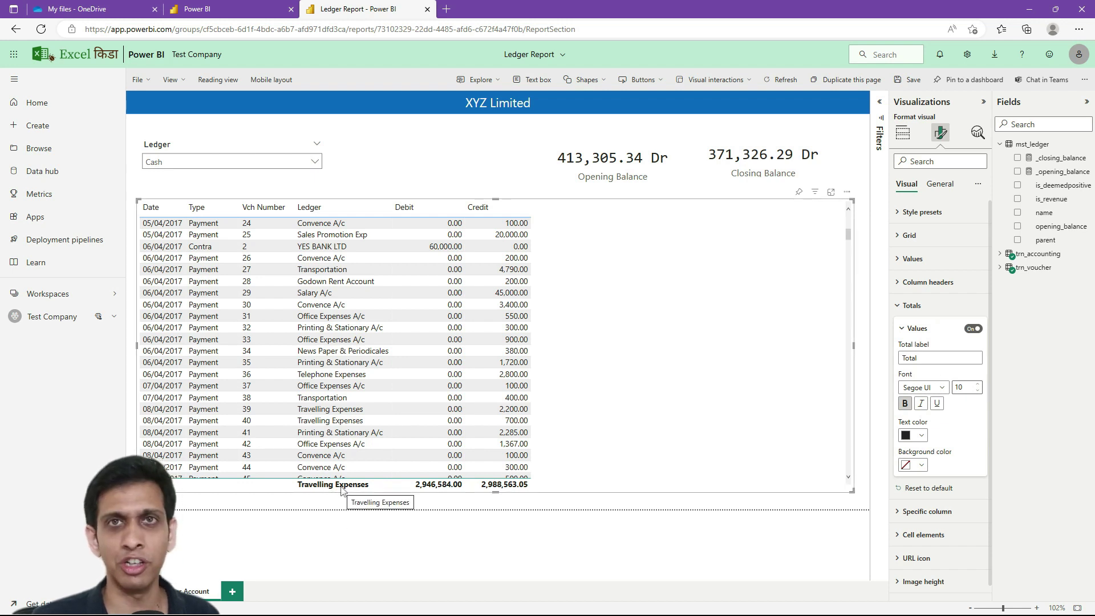
Under Specific column, choose the Ledger series and set its text colour to white
click(909, 522)
scroll(912, 541, down, 1)
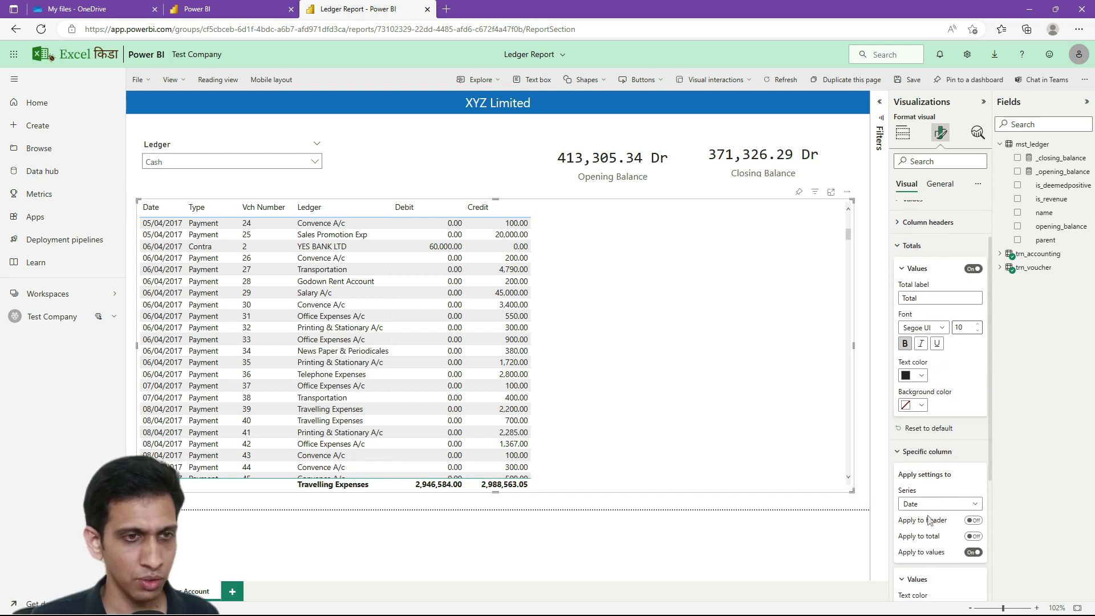
scroll(929, 507, down, 3)
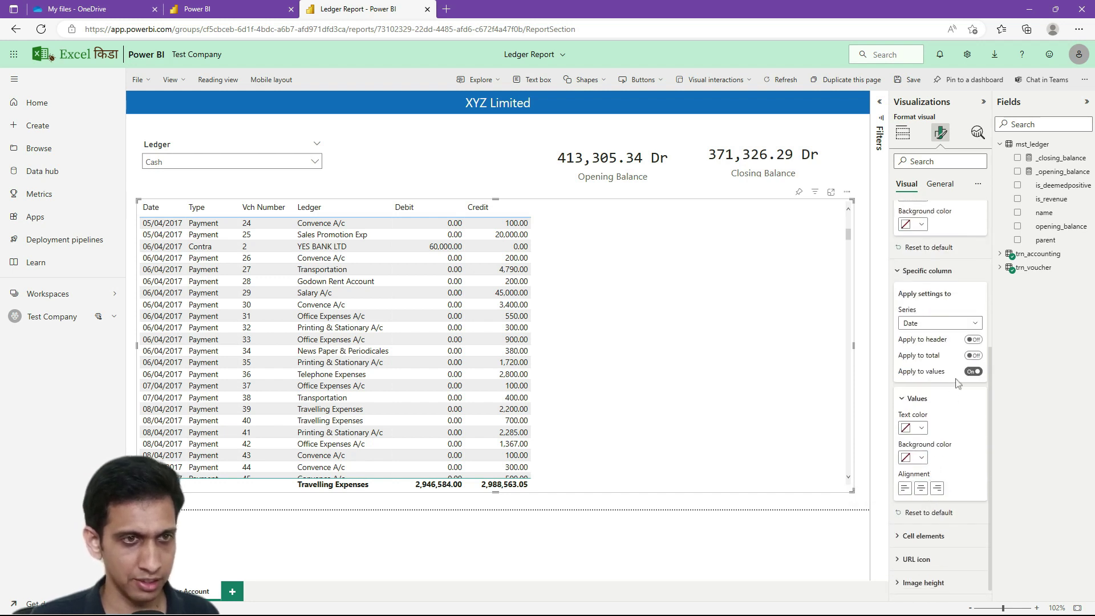
click(933, 324)
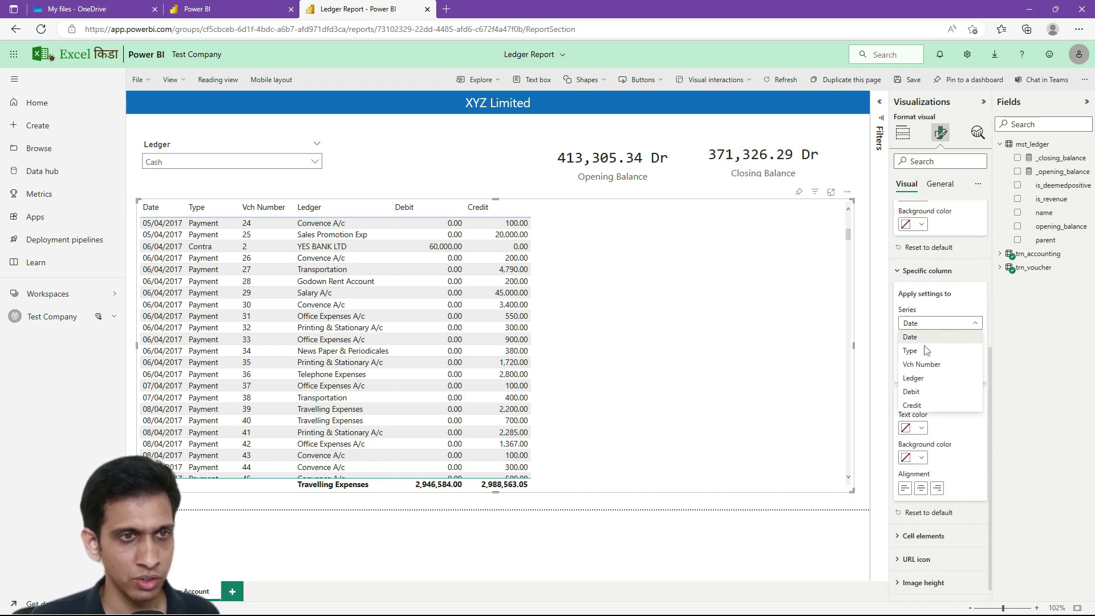
click(935, 379)
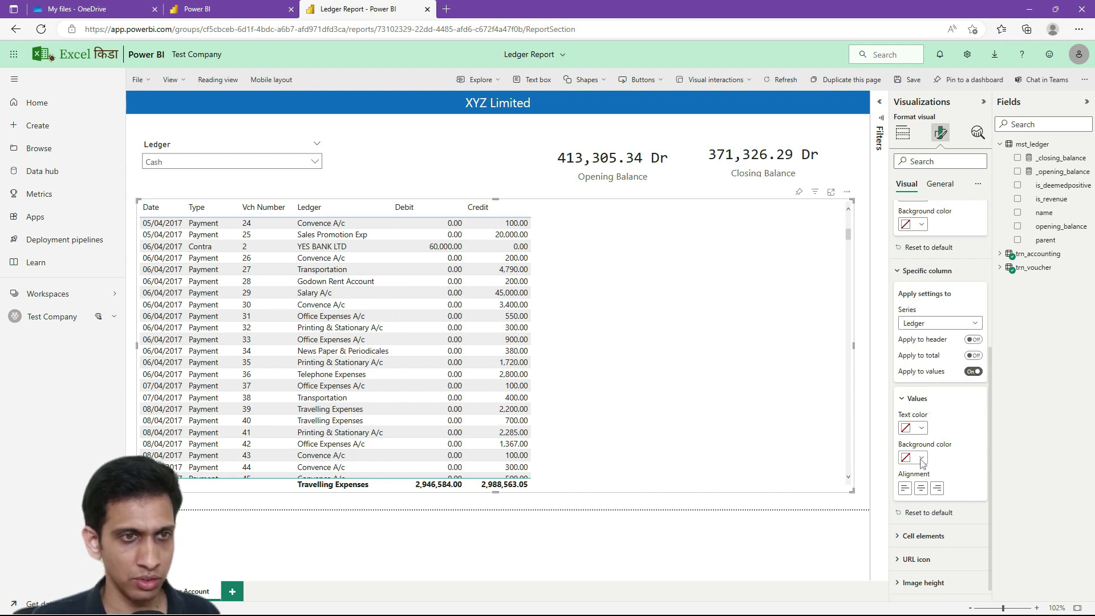
click(921, 429)
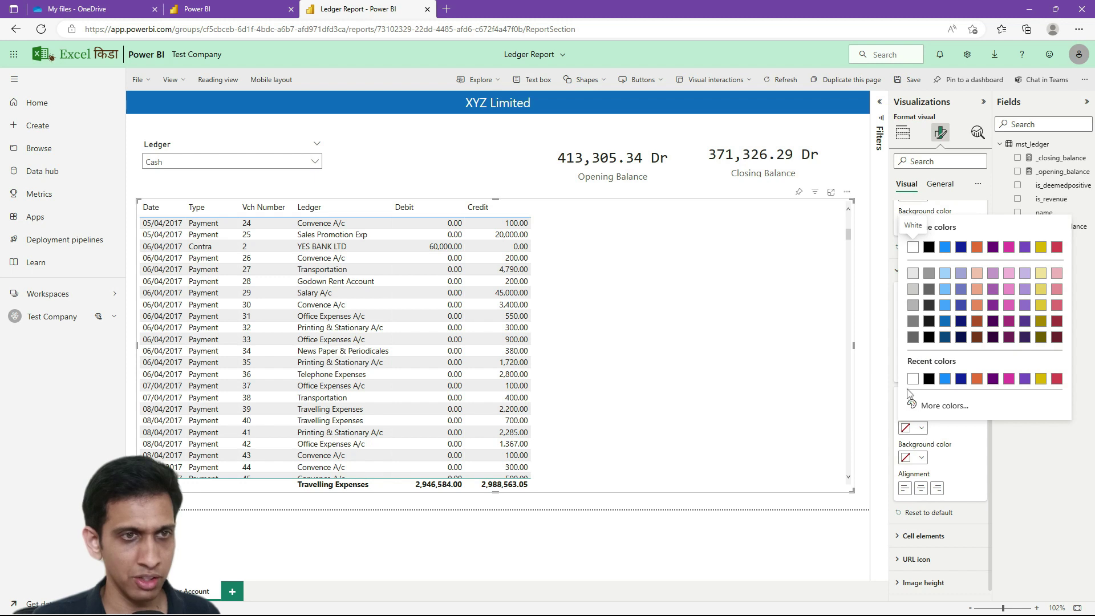
click(914, 248)
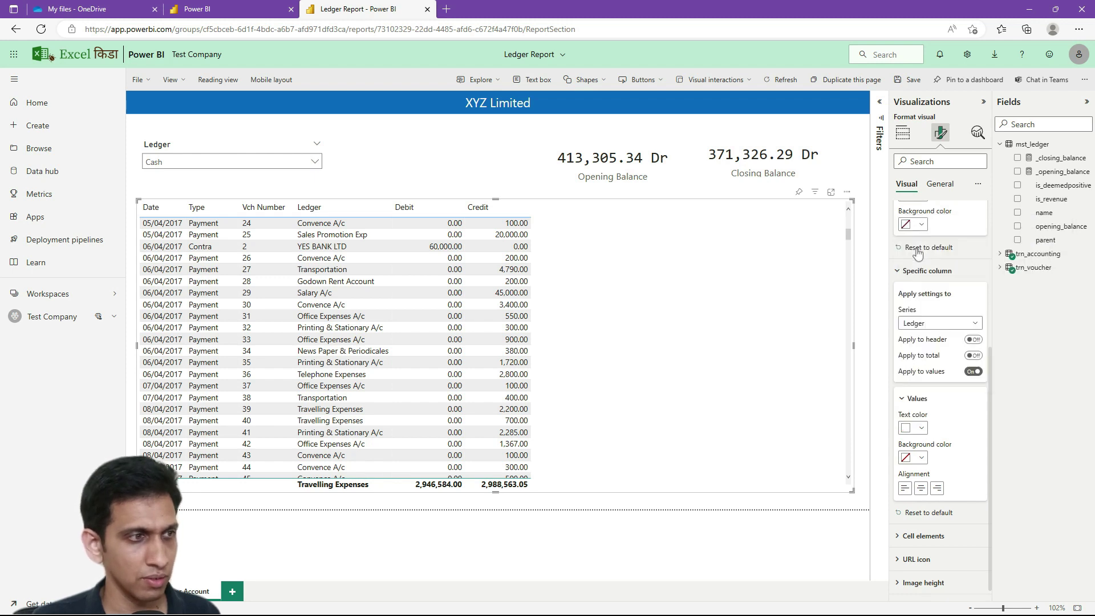
Revert Ledger values to black, apply the setting to the total row only, and make it white
click(947, 329)
click(917, 375)
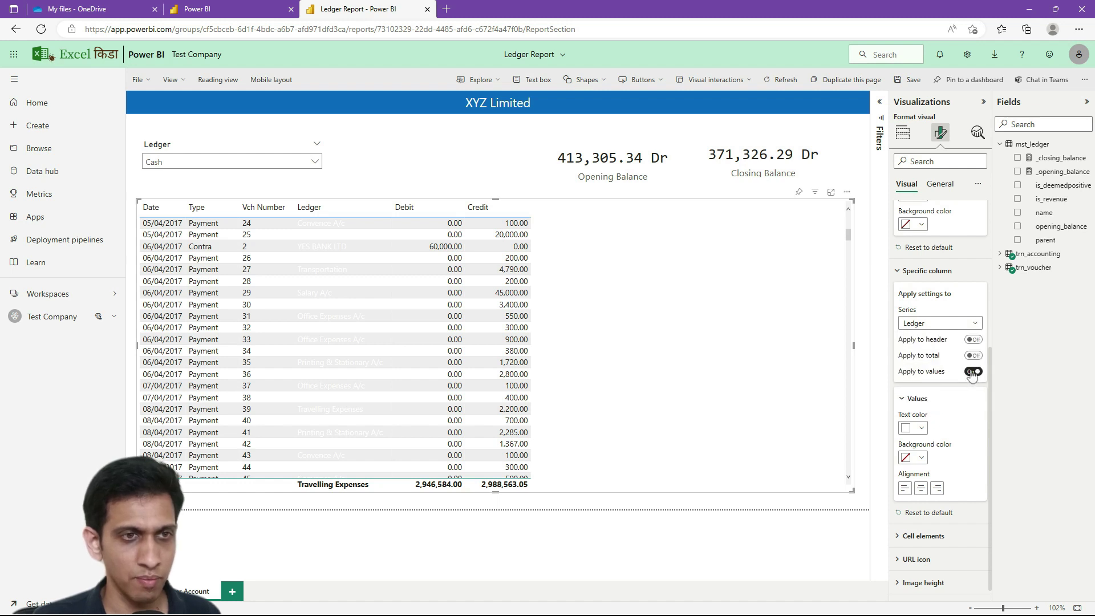
click(917, 429)
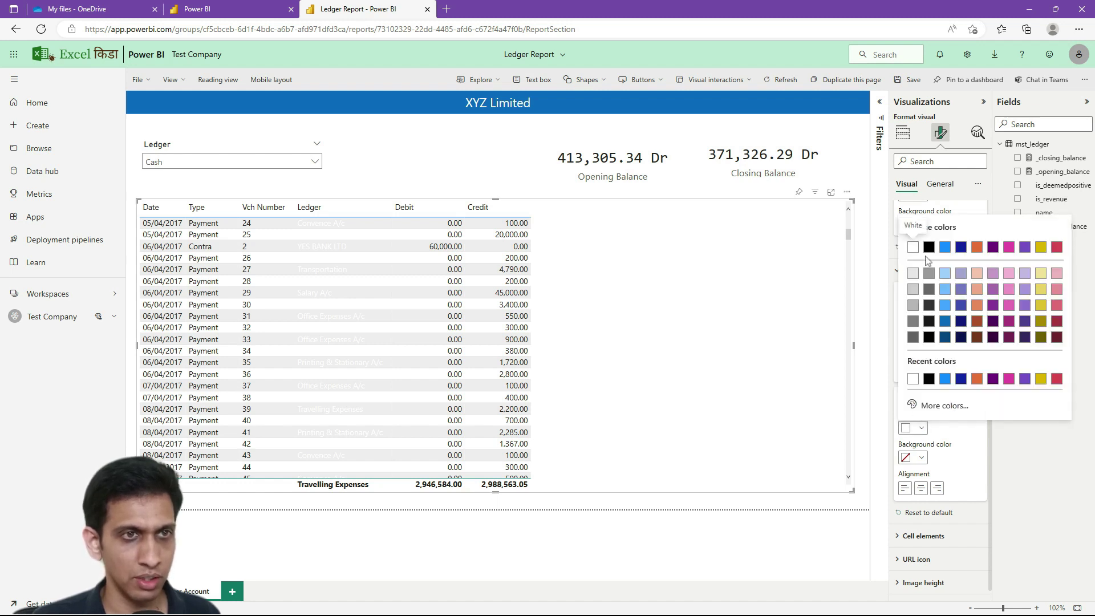
click(929, 247)
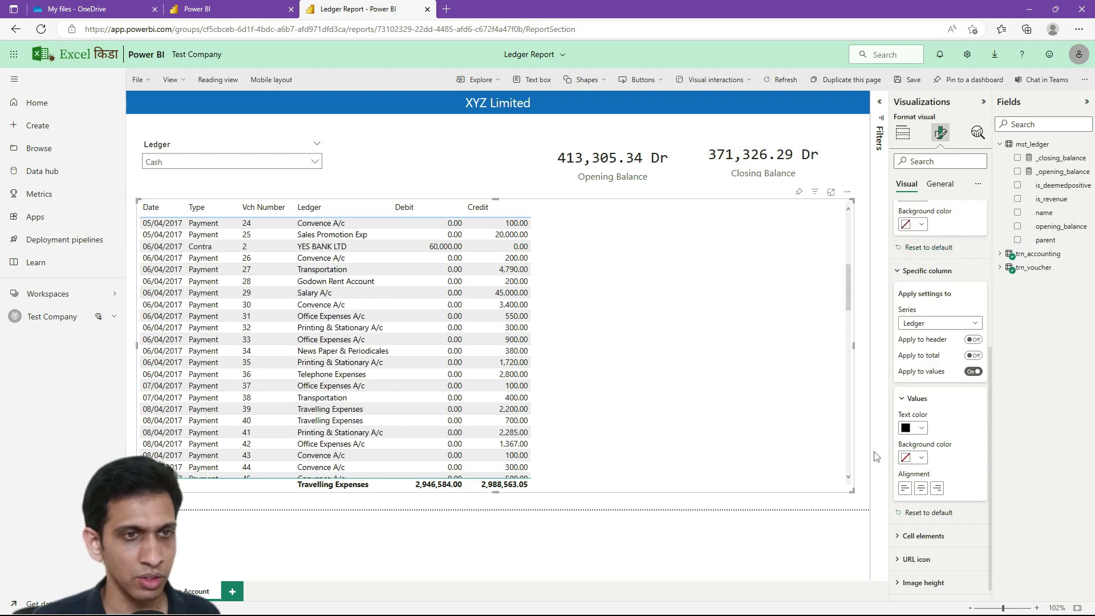
click(974, 372)
click(974, 356)
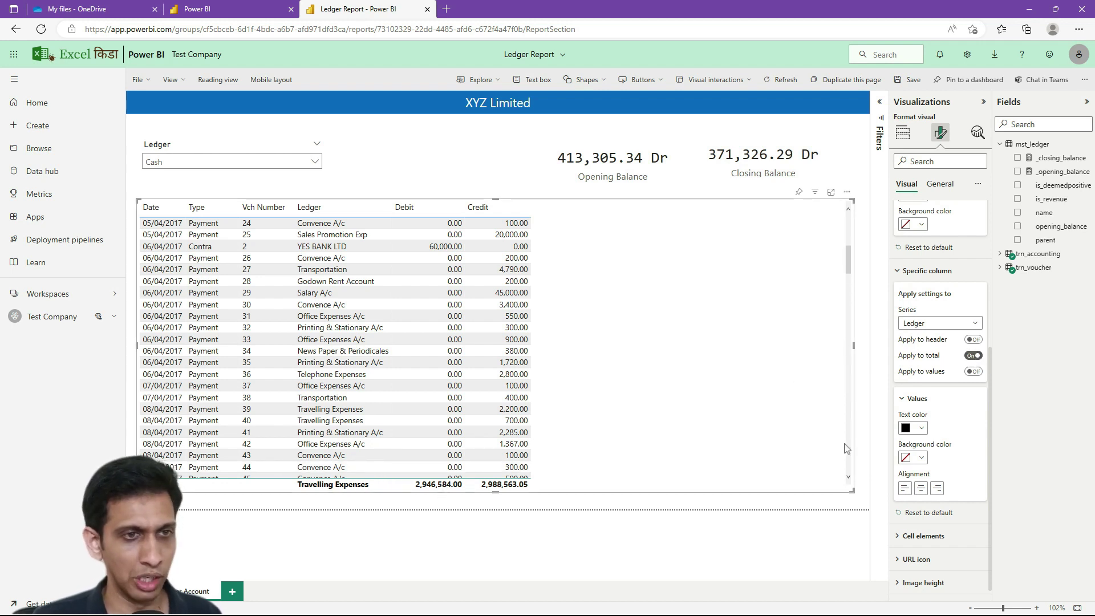
click(915, 429)
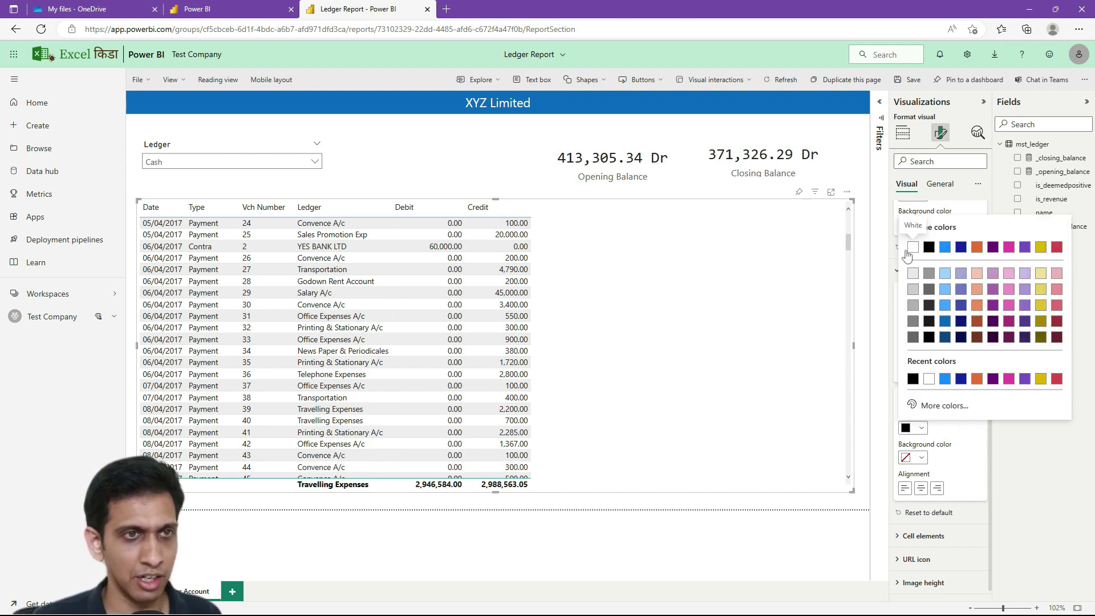
click(908, 250)
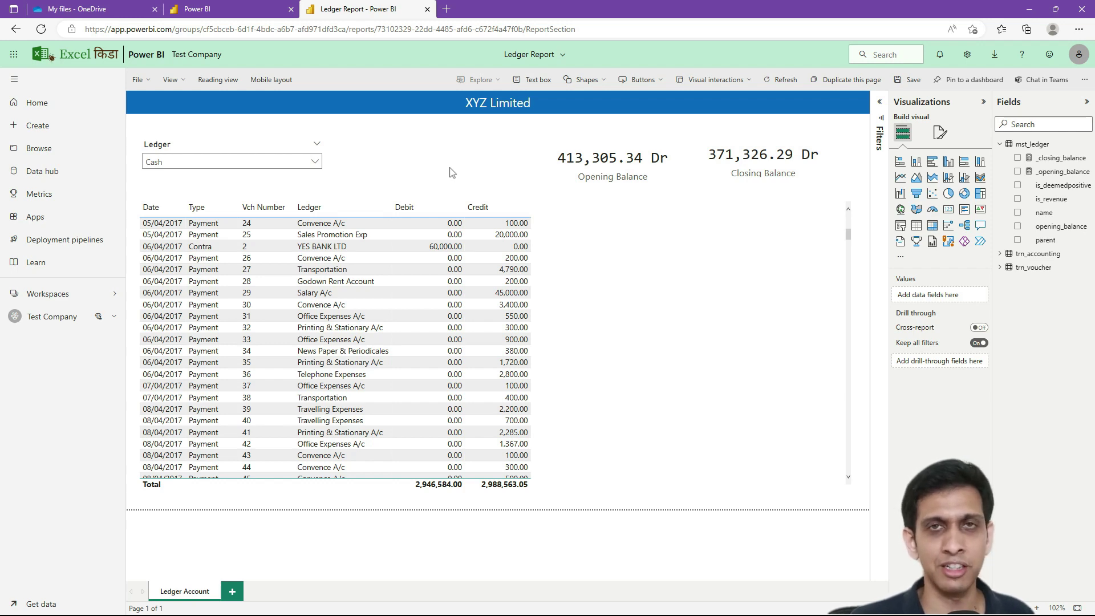
In TallyPrime, go back to the Trial Balance report
key(alt+Tab)
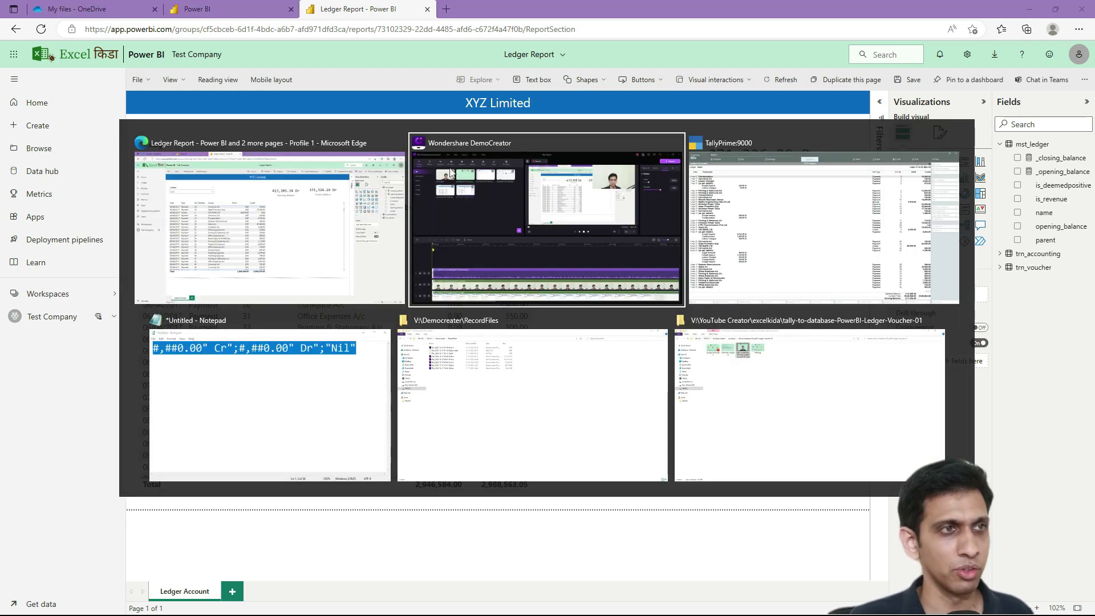
key(Tab)
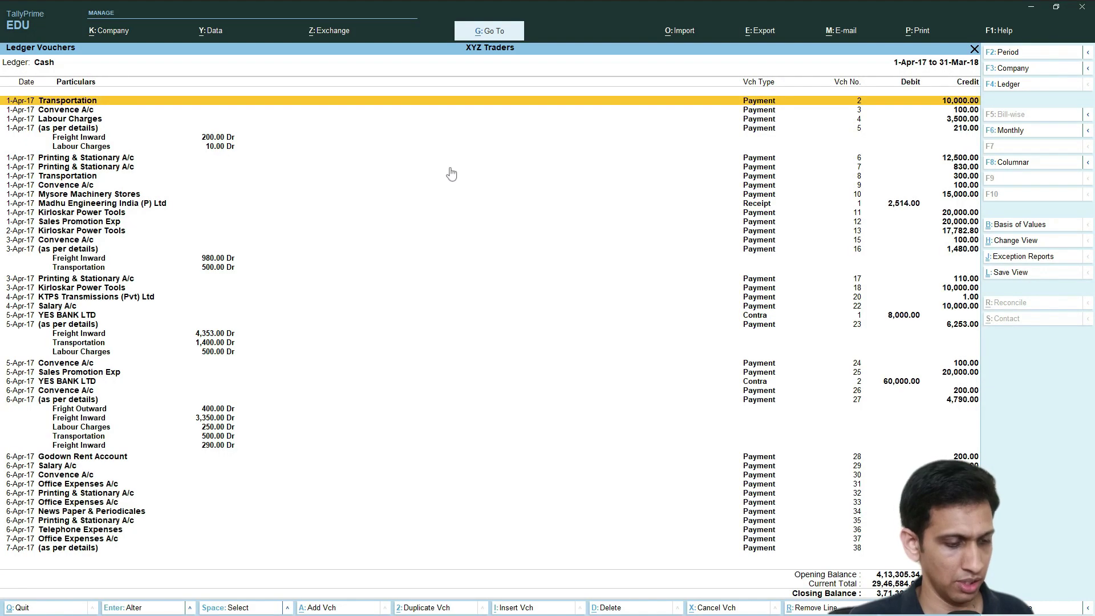
key(alt+g)
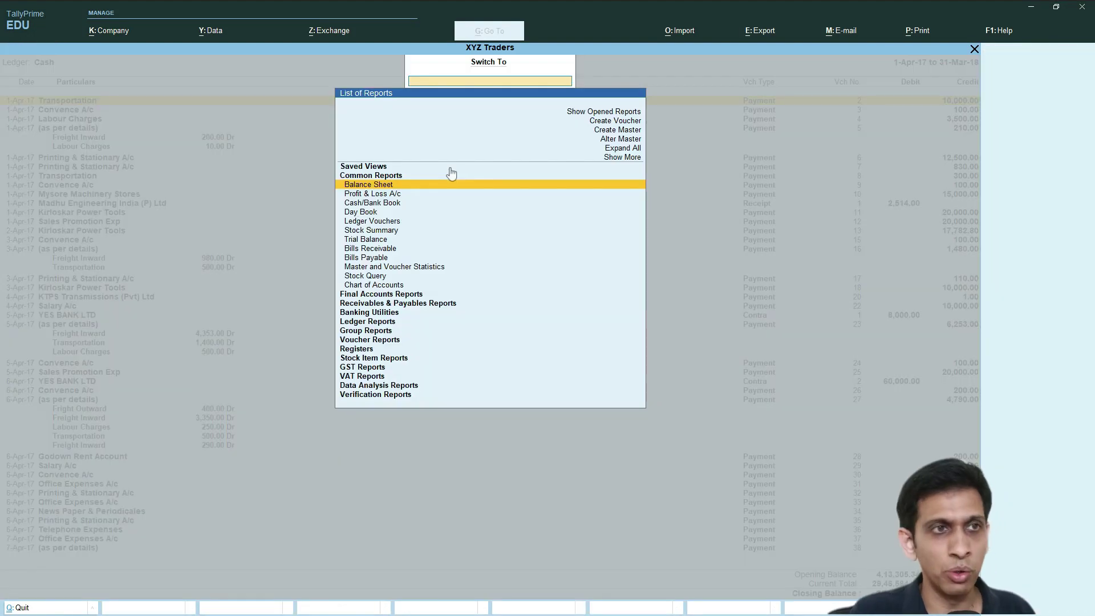
text(Tria)
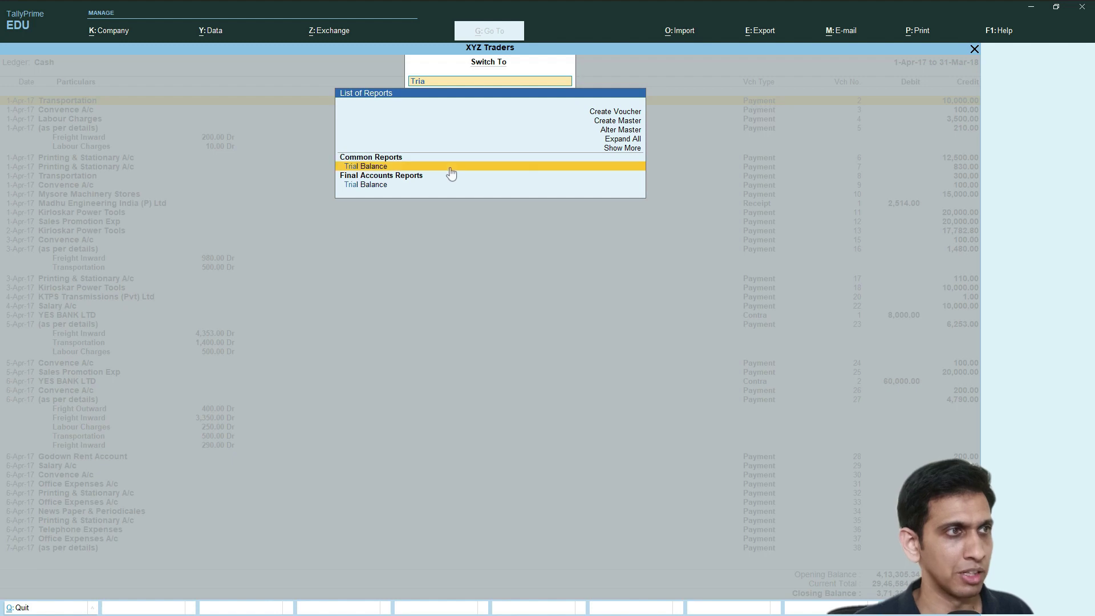
key(Return)
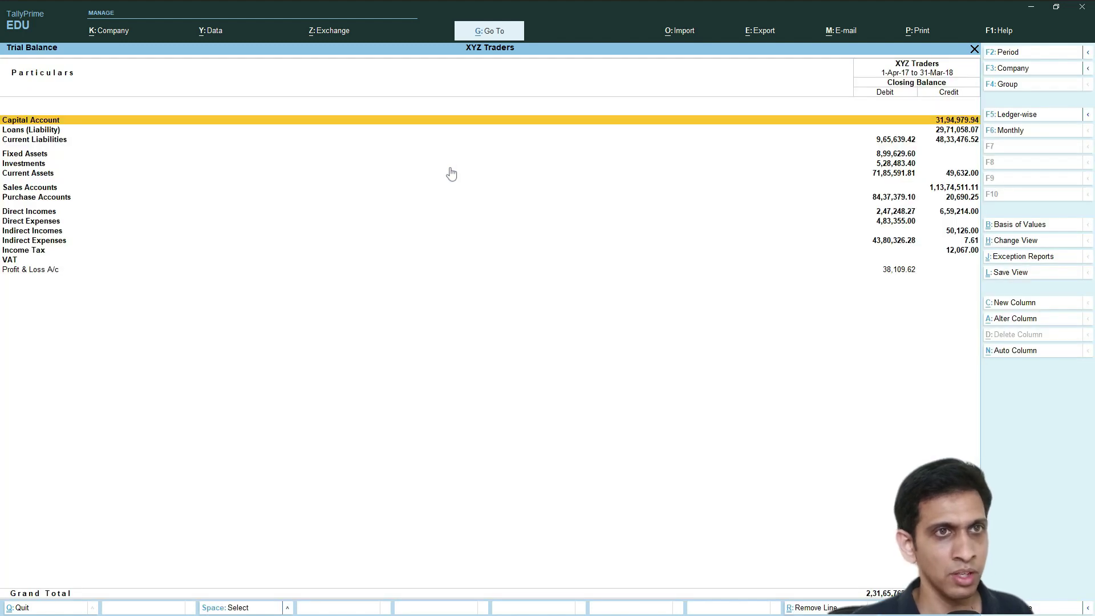
click(1010, 131)
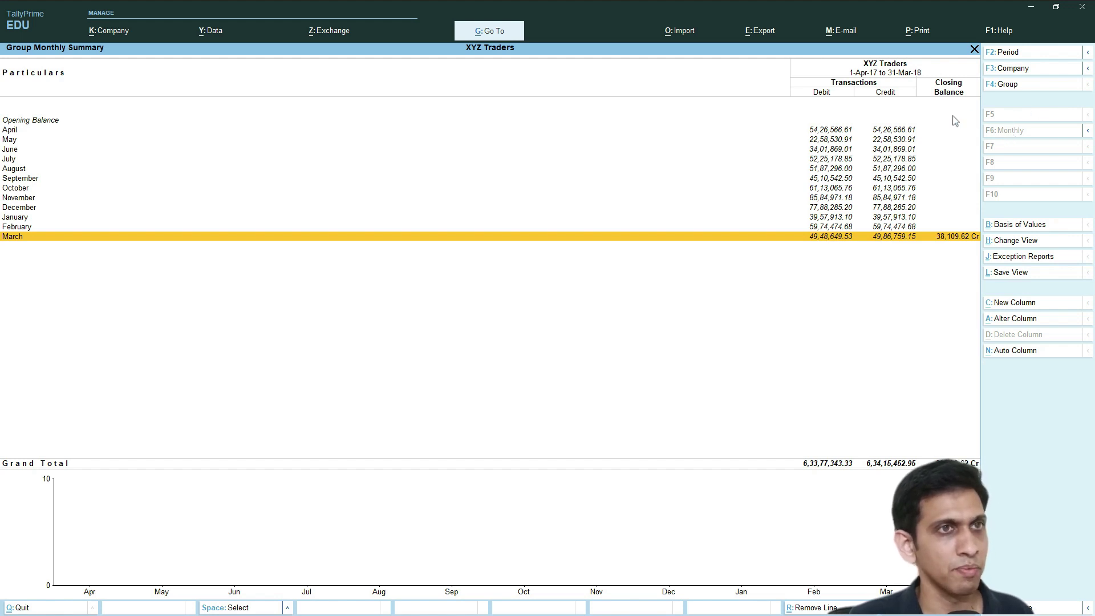
key(Escape)
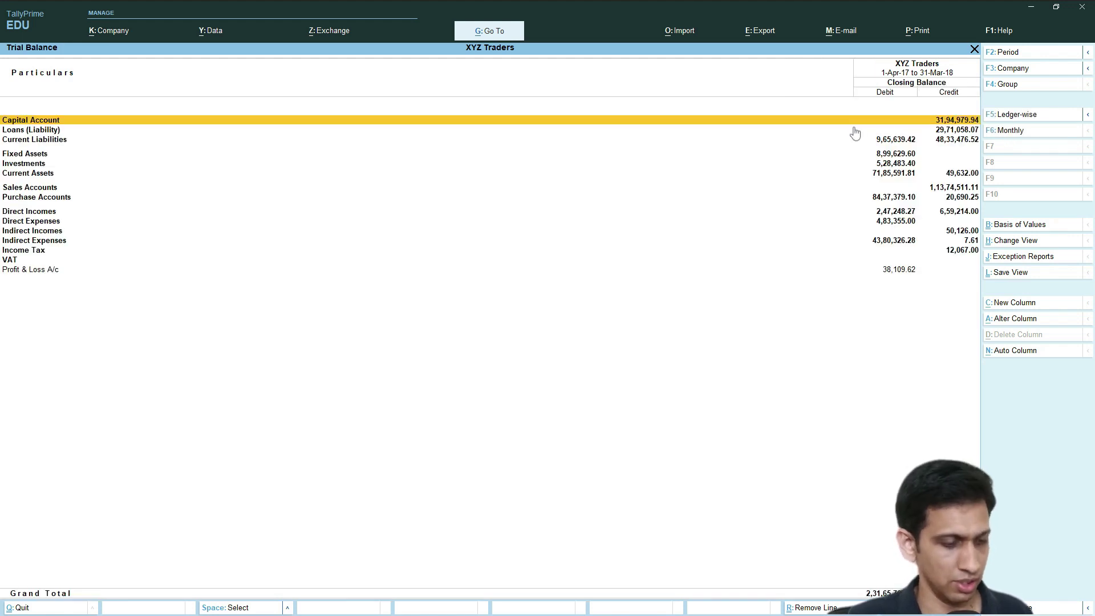
Set the Trial Balance period to 1-4-2017 through 31-3-2018 and list it ledger-wise
key(F2)
text(1.4)
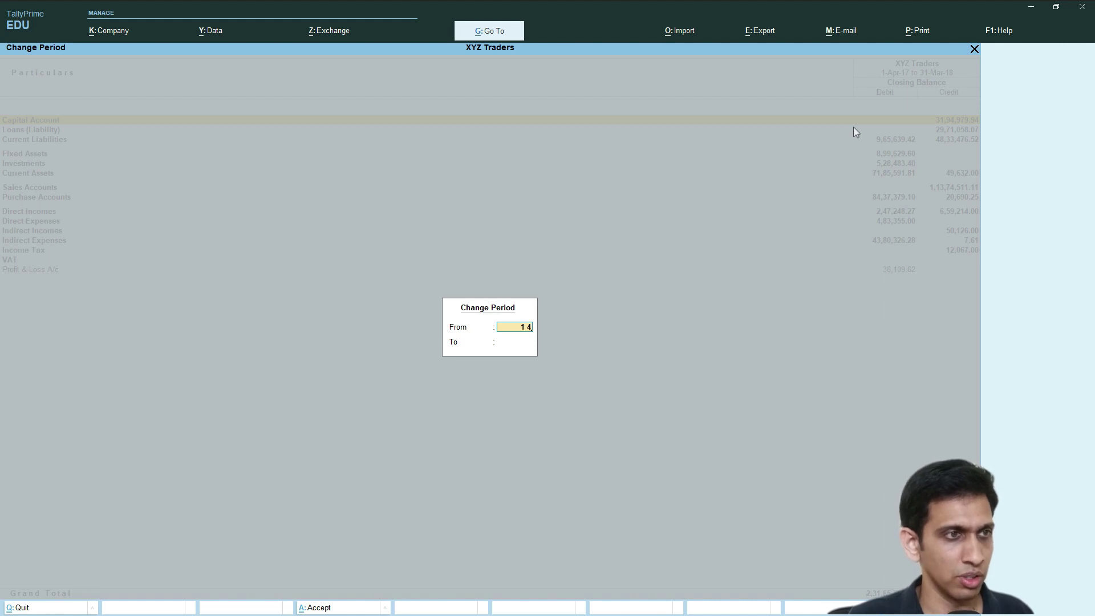
key(Return)
text(31.3)
key(Return)
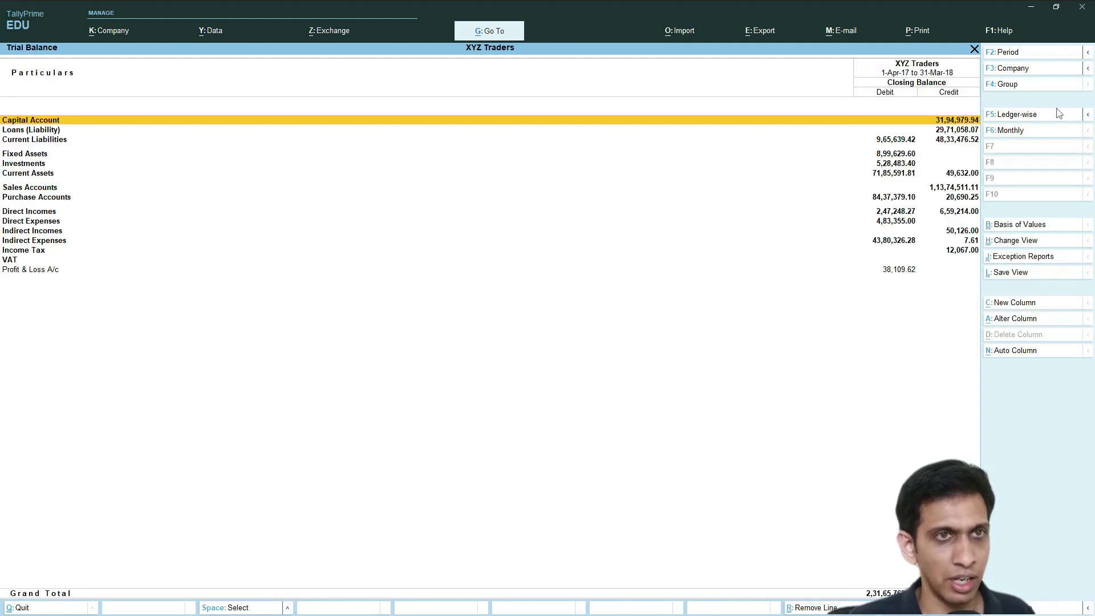
click(1036, 114)
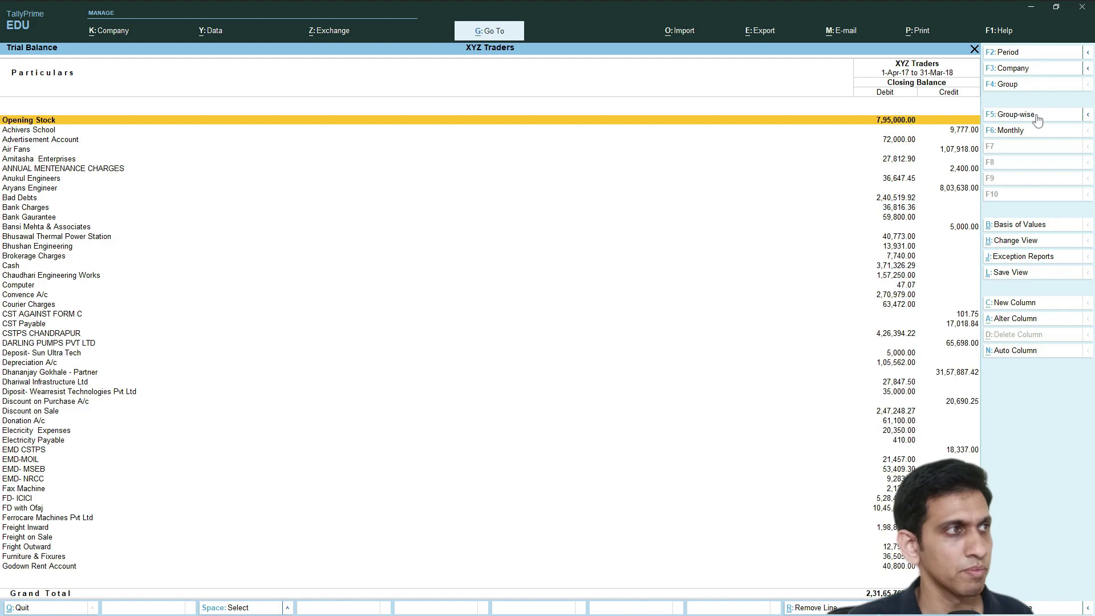
key(F2)
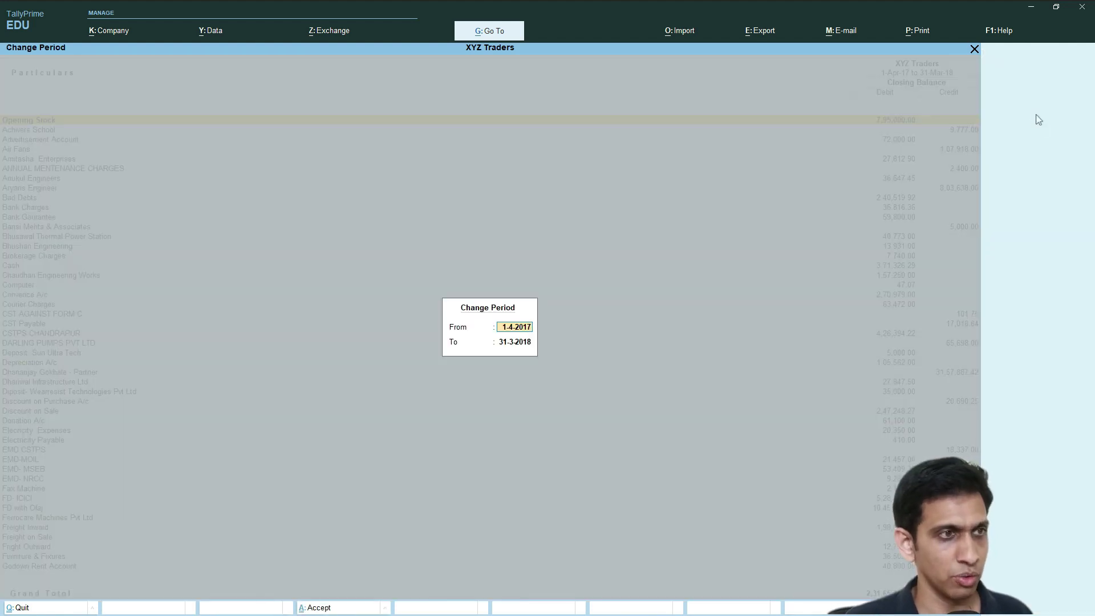
key(BackSpace)
key(Escape)
Show Opening Balance and Transactions columns via F12, then locate the Achivers School ledger row
key(F12)
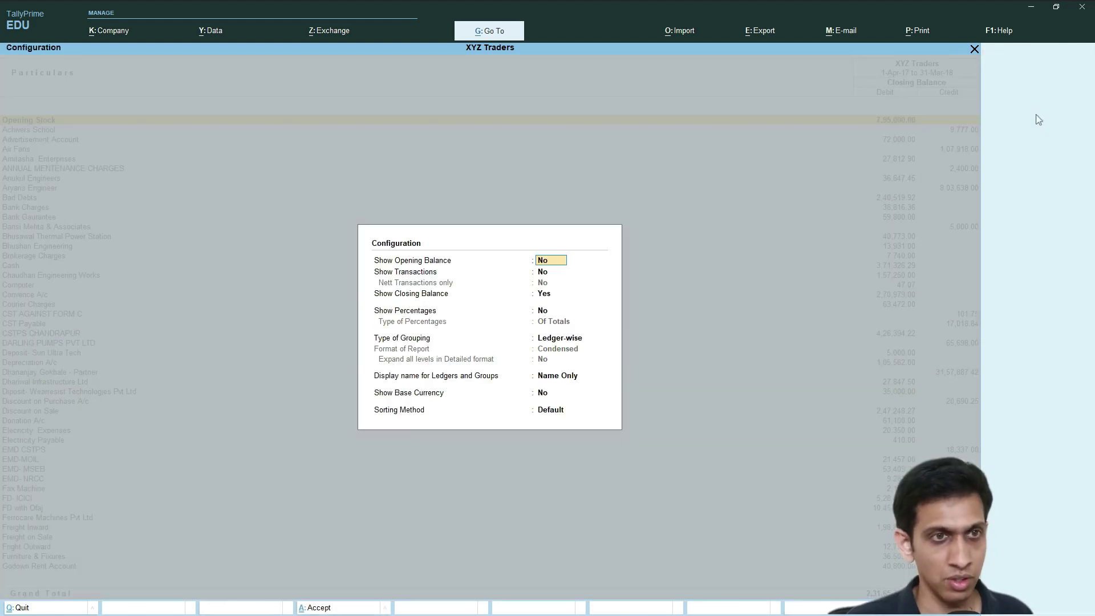
key(y)
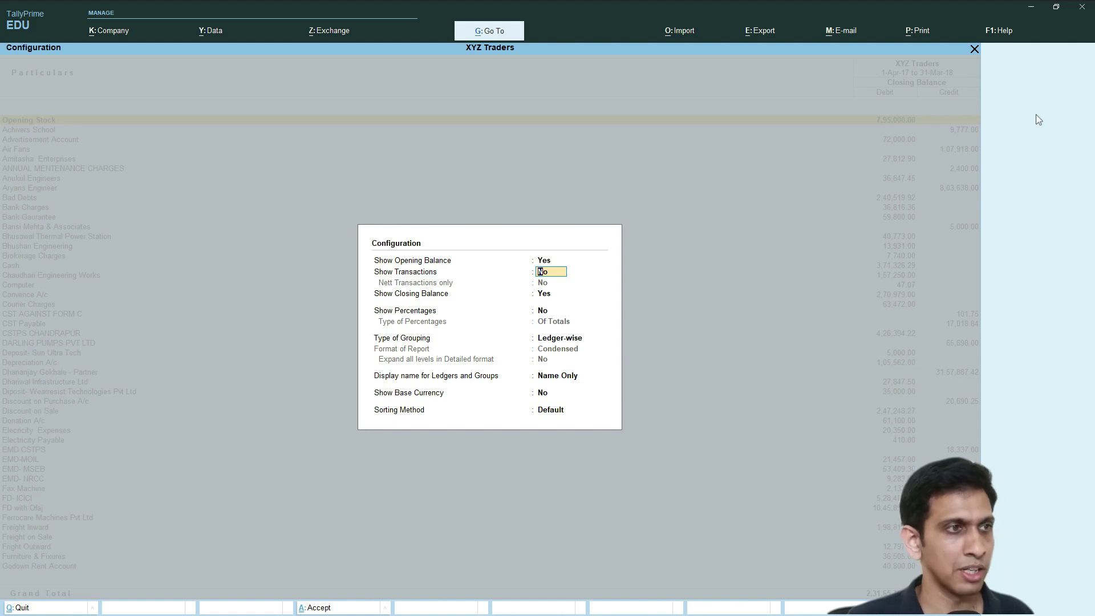
key(y)
key(Return)
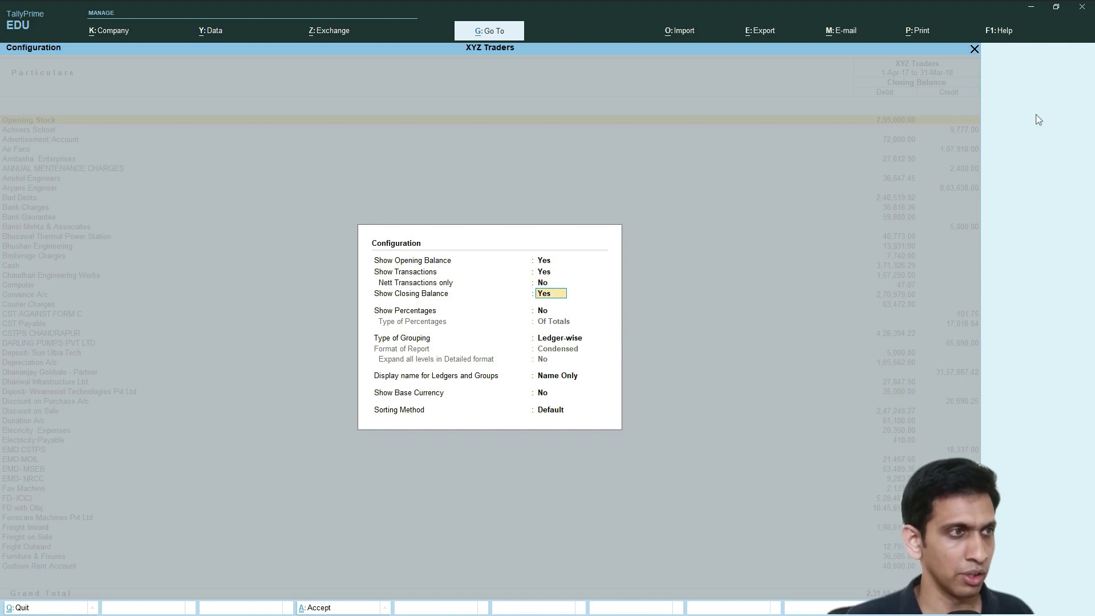
key(ctrl+a)
key(Down)
key(Down)
key(Down)
key(Down)
key(Down)
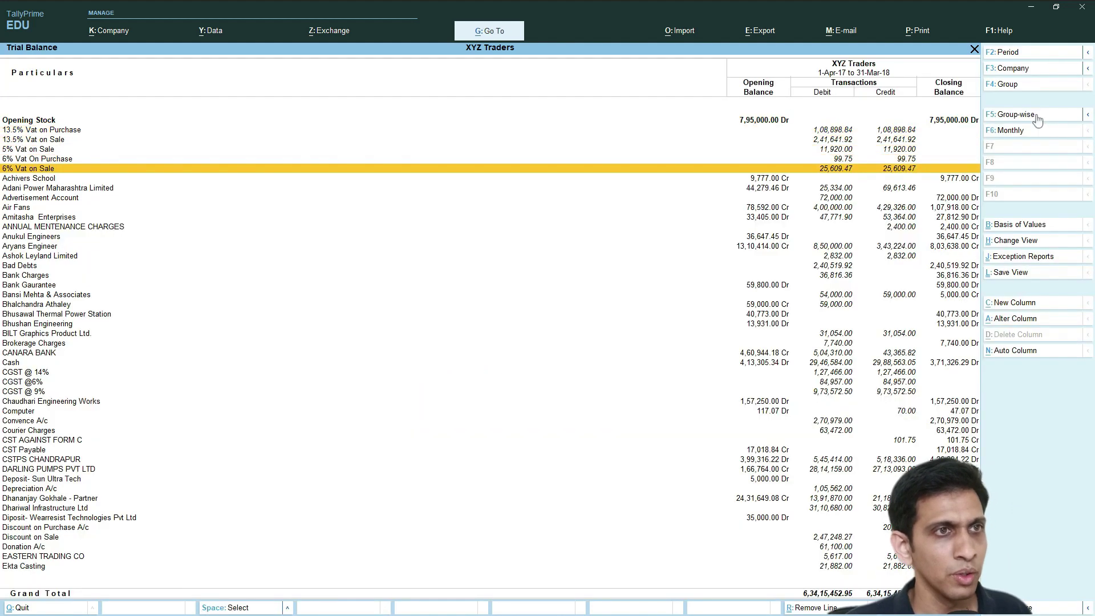
key(Down)
key(Down)
key(Up)
key(Up)
key(Down)
key(Down)
key(Down)
key(Down)
key(Down)
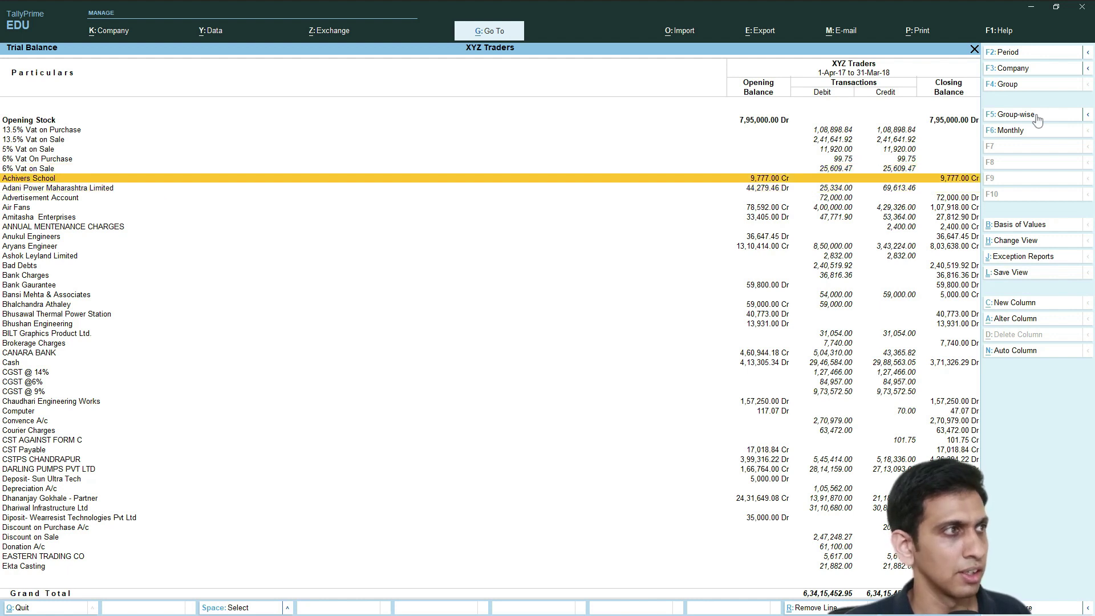
key(Down)
key(Down)
key(Up)
key(Up)
key(Up)
key(Up)
key(Up)
key(Up)
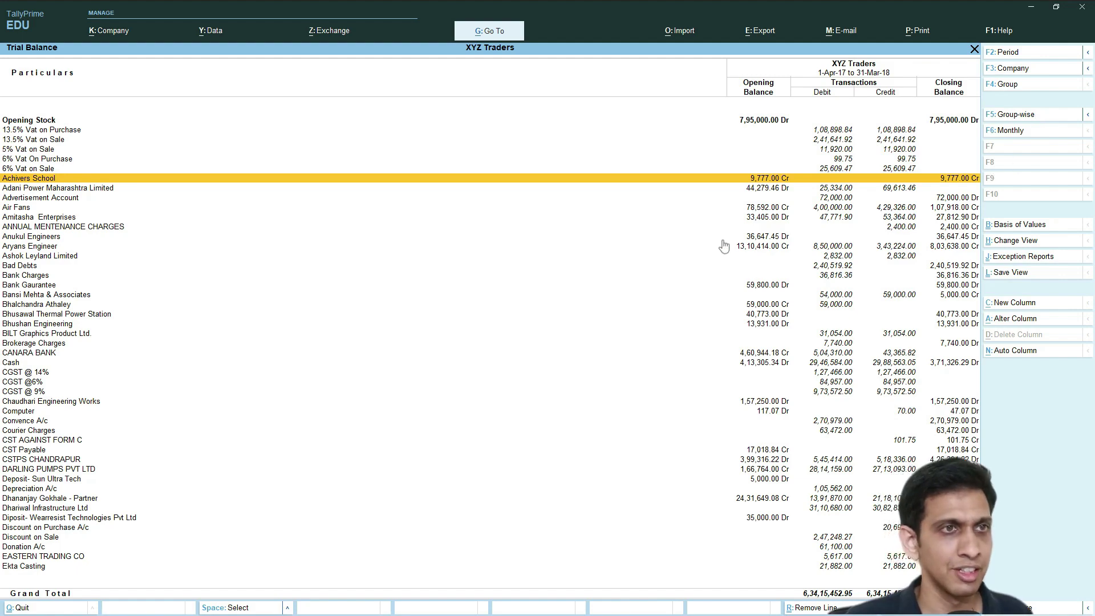
key(alt+Tab)
Filter the Ledger slicer to Achivers School by searching 'school', then compare in TallyPrime
click(261, 163)
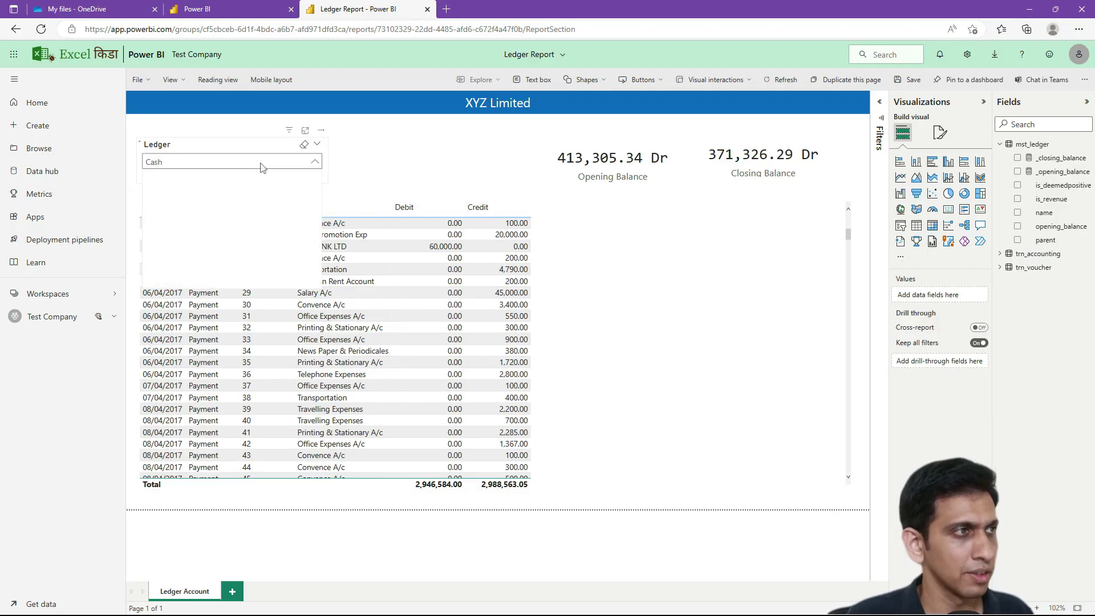
text(cash)
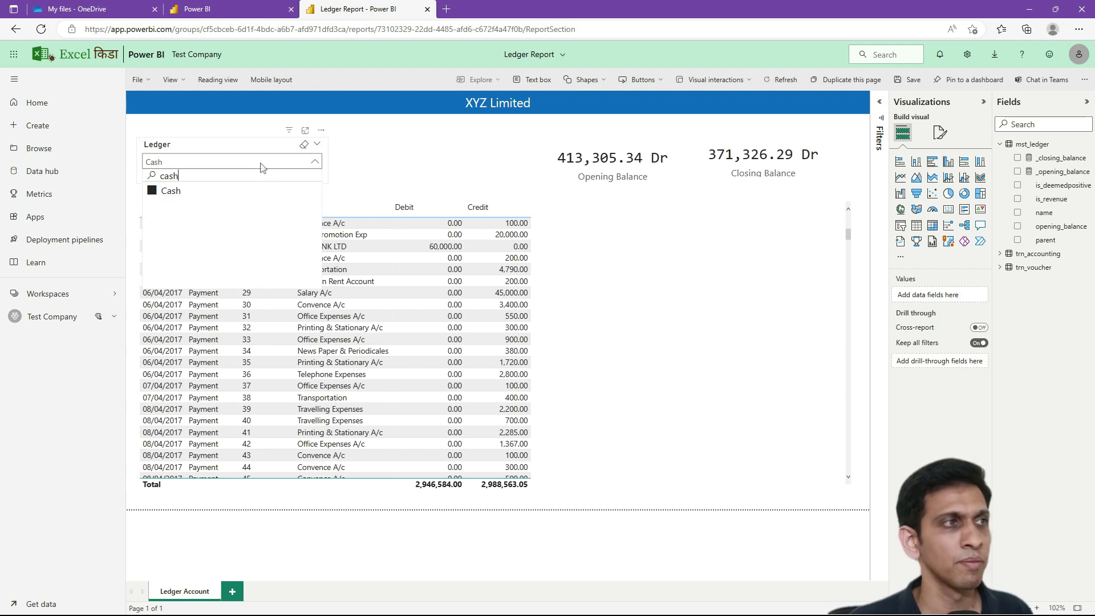
key(ctrl+a)
text(archi)
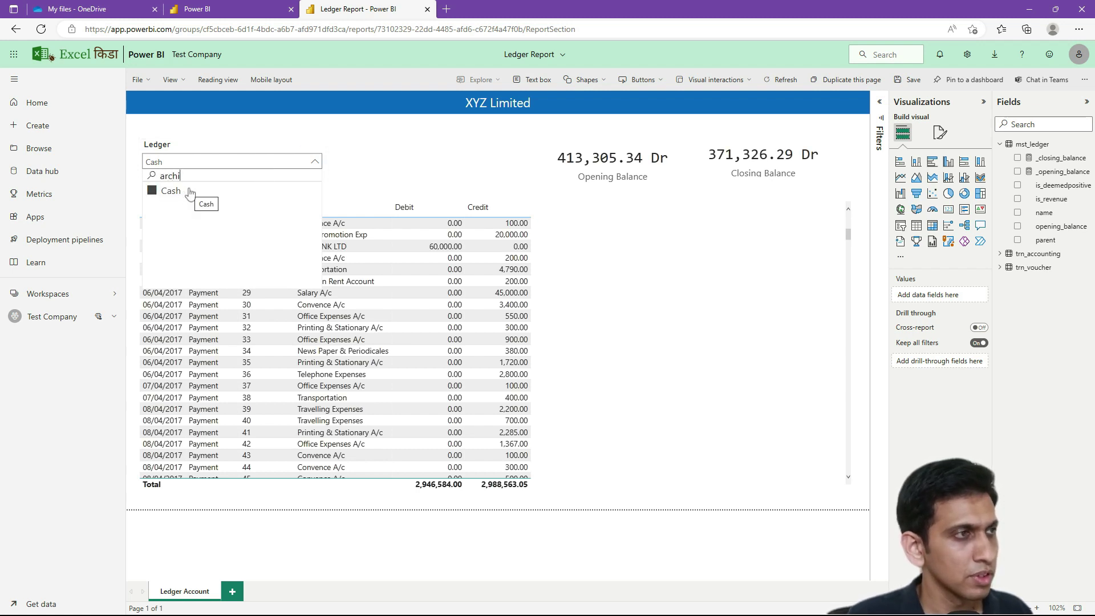
key(ctrl+a)
key(BackSpace)
text(sch)
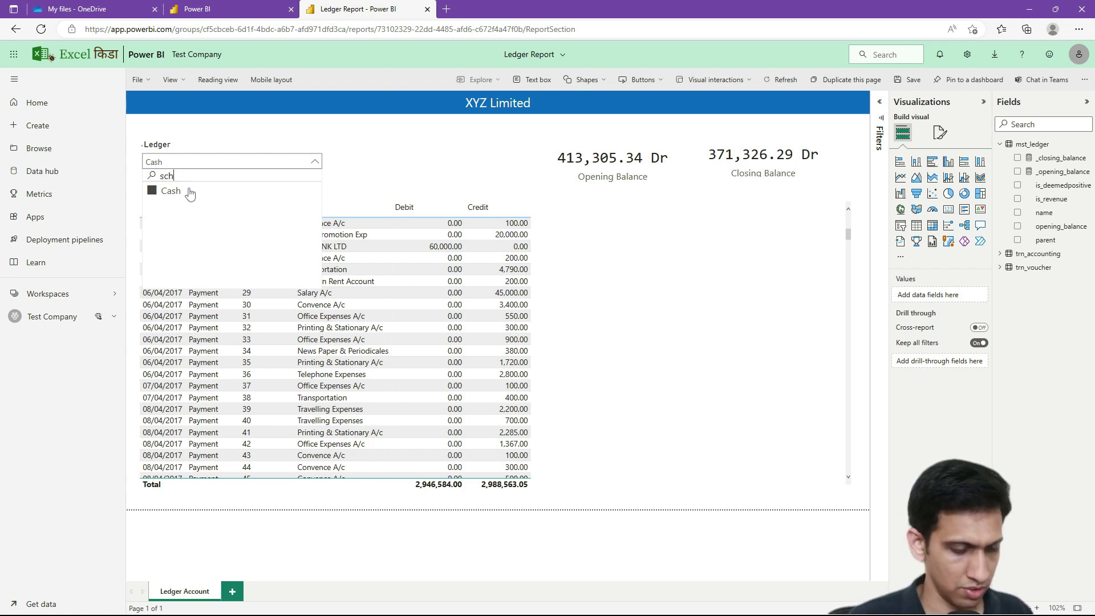
text(ool)
click(186, 190)
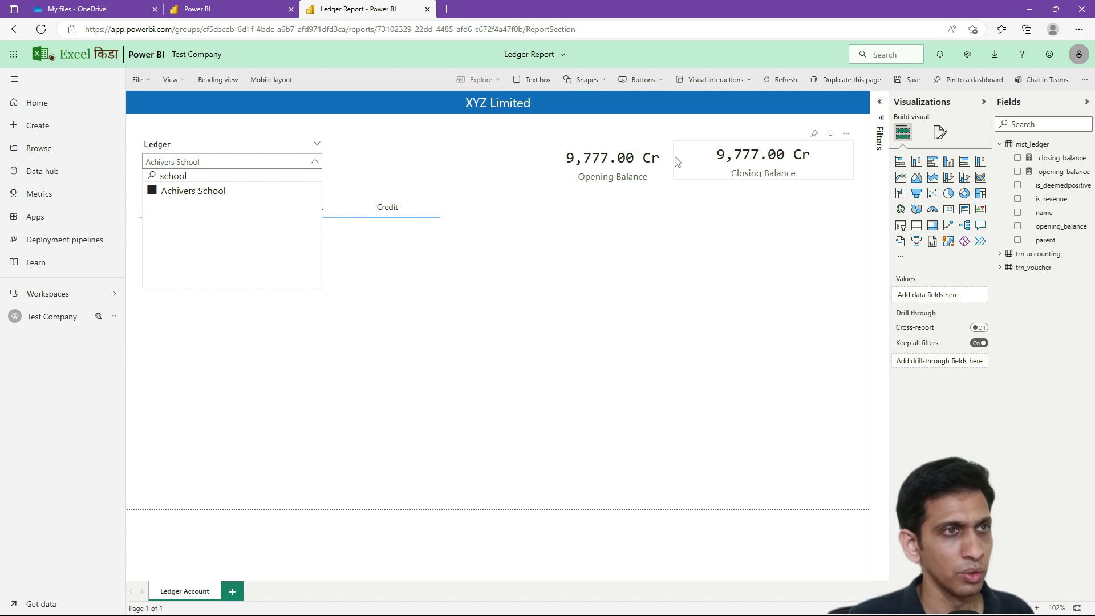
key(alt+Tab)
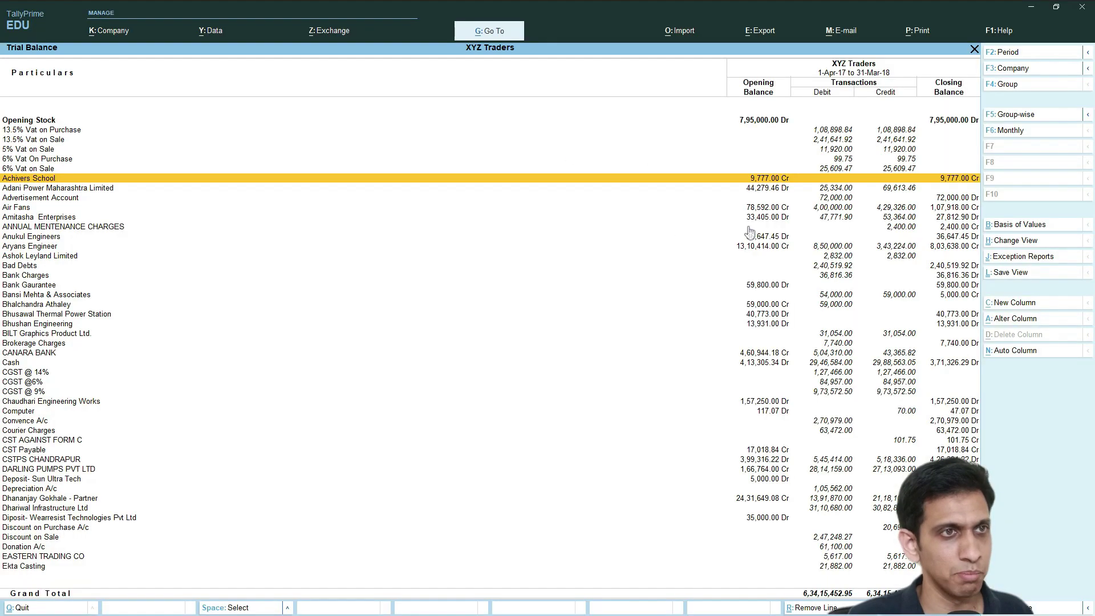
Find Advertisement Account in TallyPrime, then filter the slicer to it by searching 'adver'
key(Down)
key(Down)
key(Up)
key(Down)
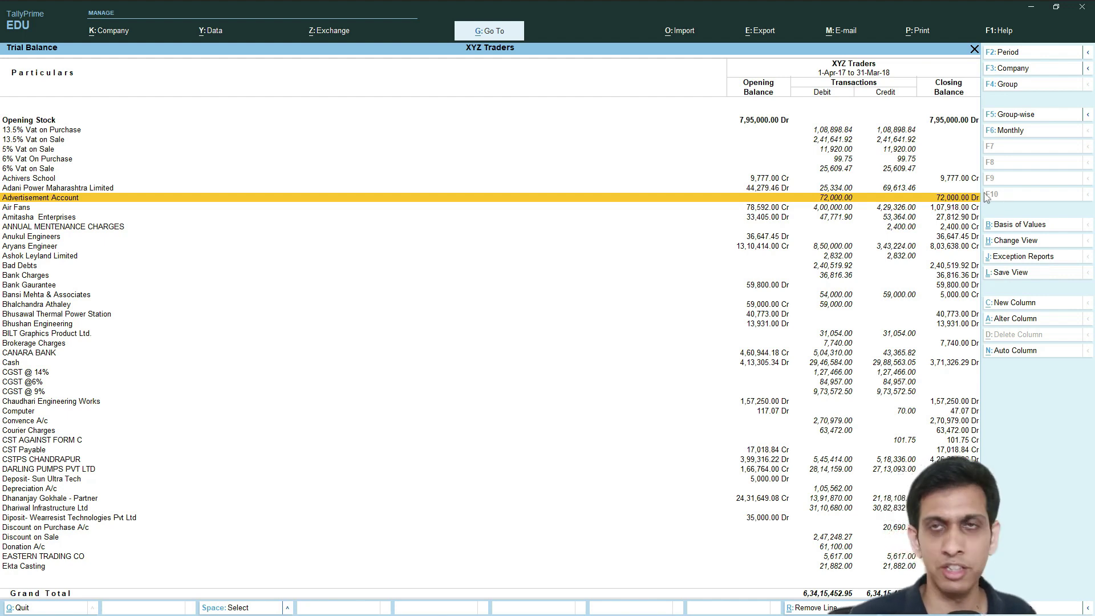
key(alt+Tab)
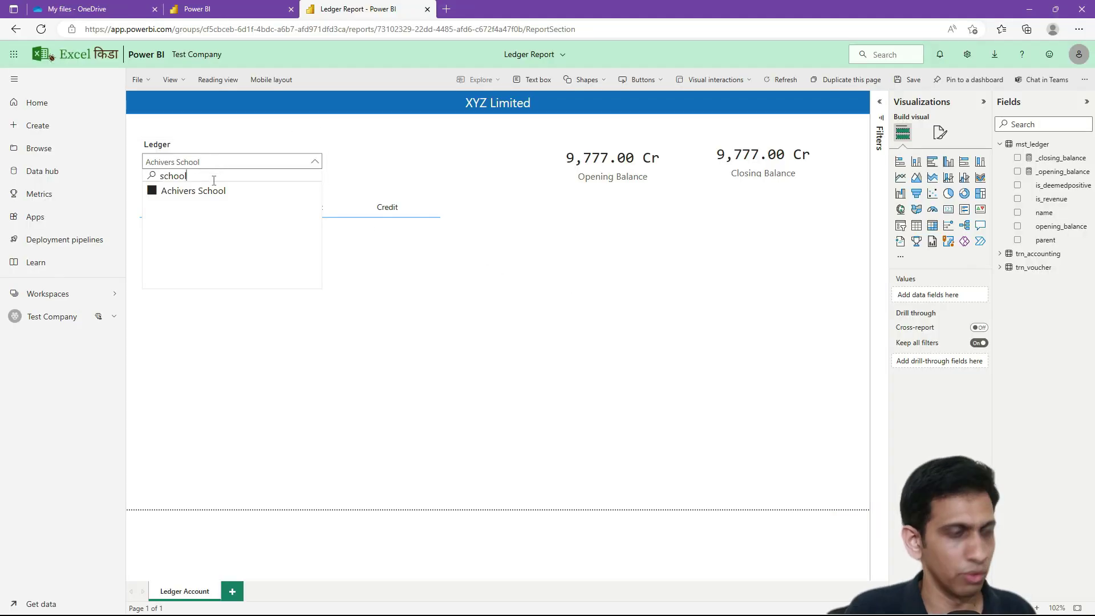
key(ctrl+a)
text(adver)
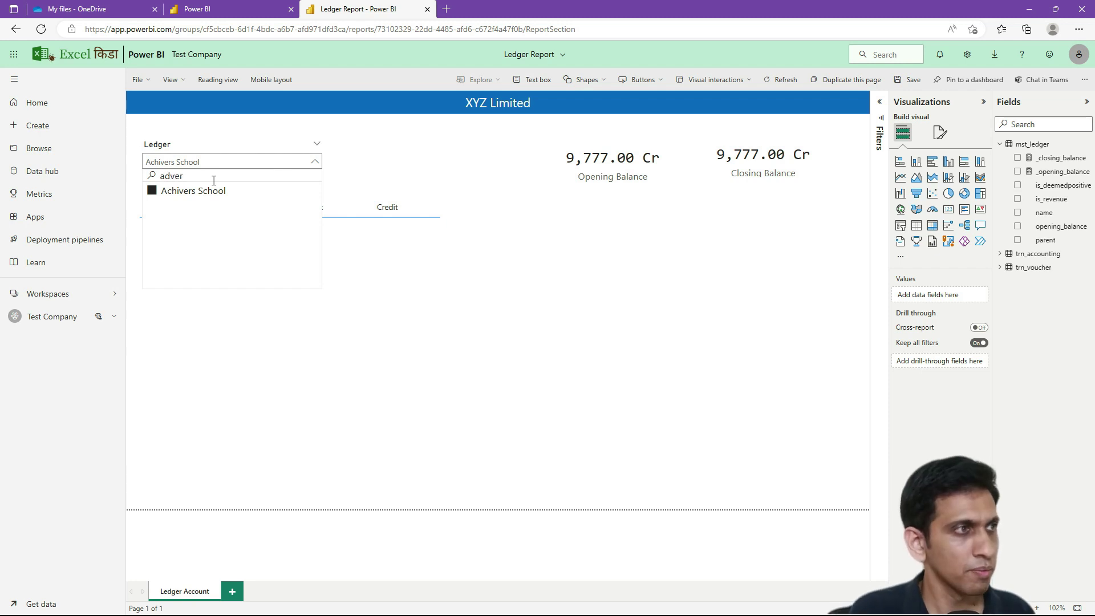
click(211, 190)
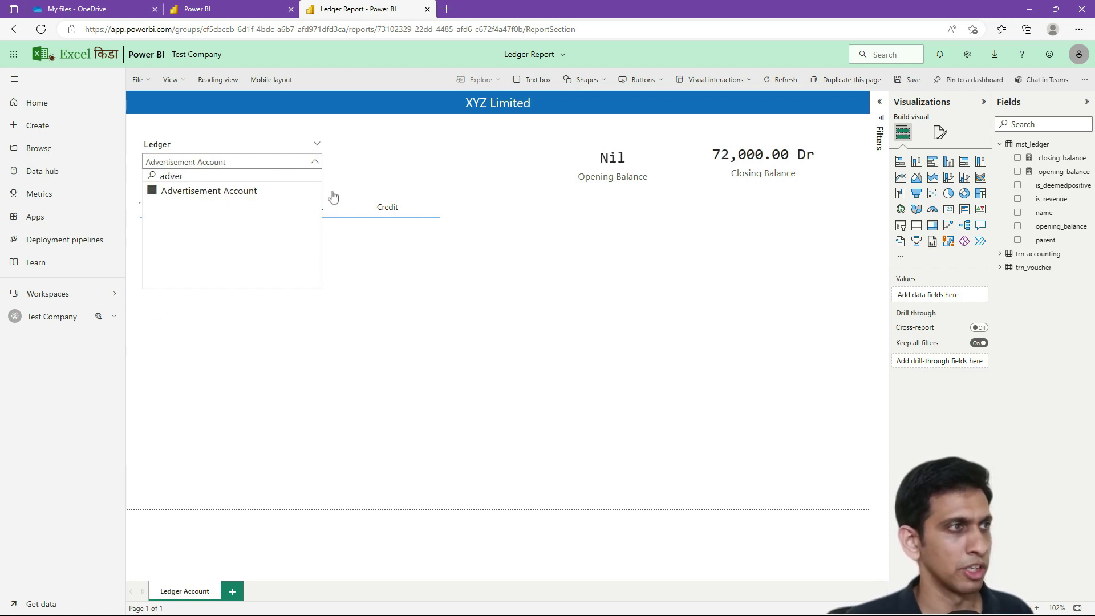
click(484, 170)
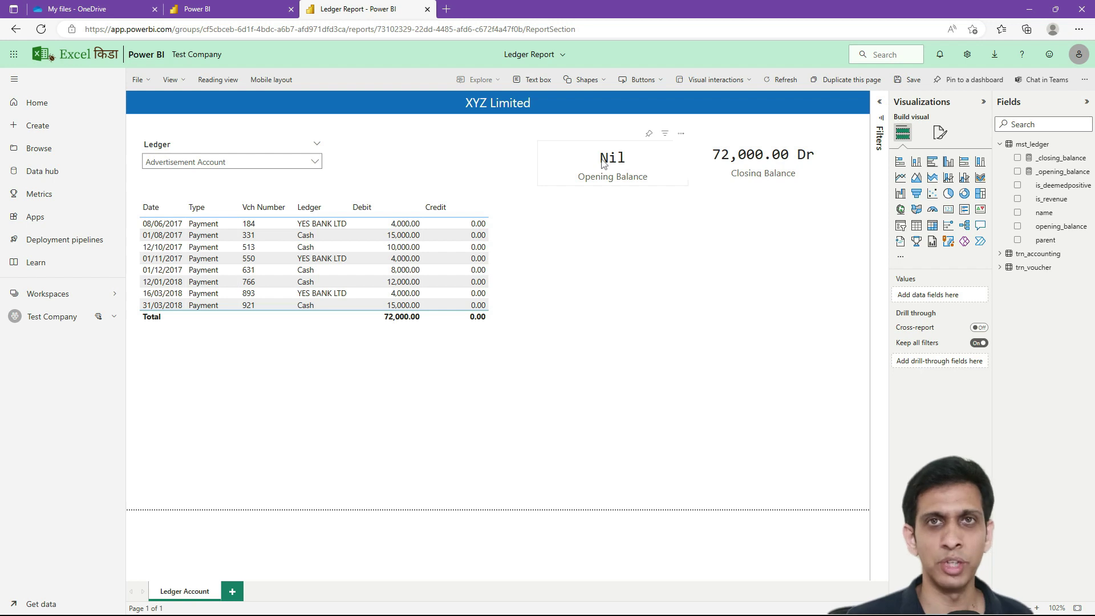